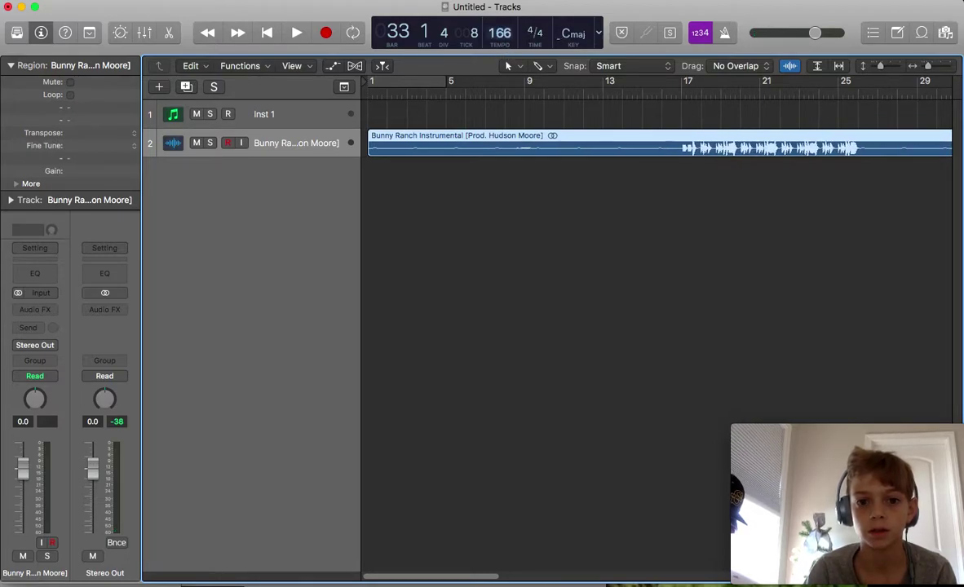
Step: Split the Bunny Ranch instrumental region at bar 3 with the Scissors tool and delete everything after the cut
{"action": "left_click", "coordinate": [410, 92]}
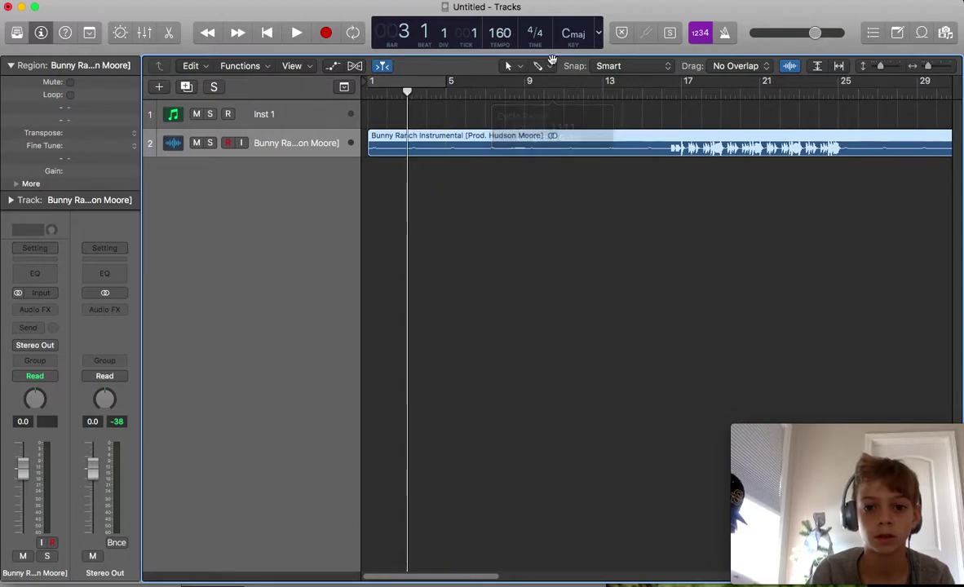
{"action": "left_click", "coordinate": [538, 65]}
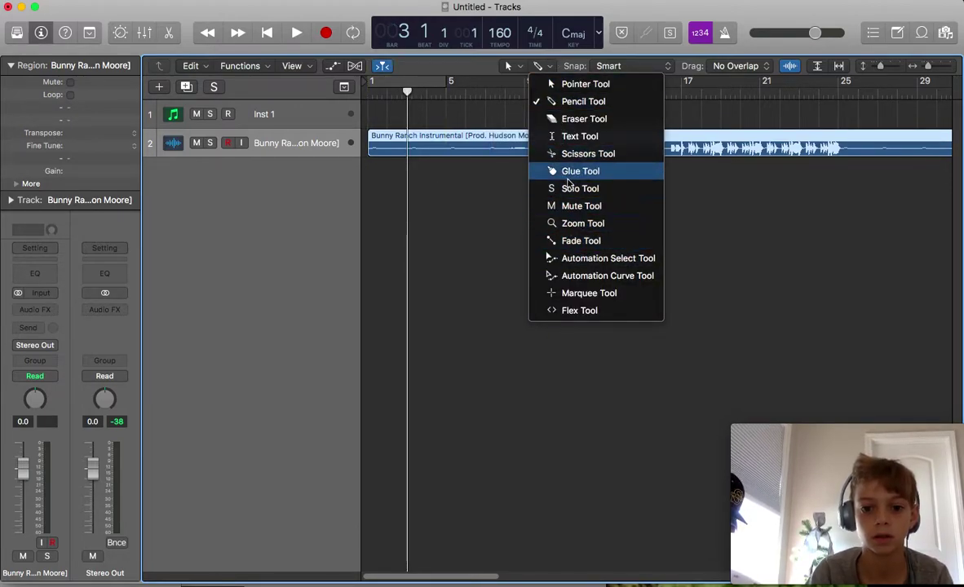
{"action": "left_click", "coordinate": [591, 154]}
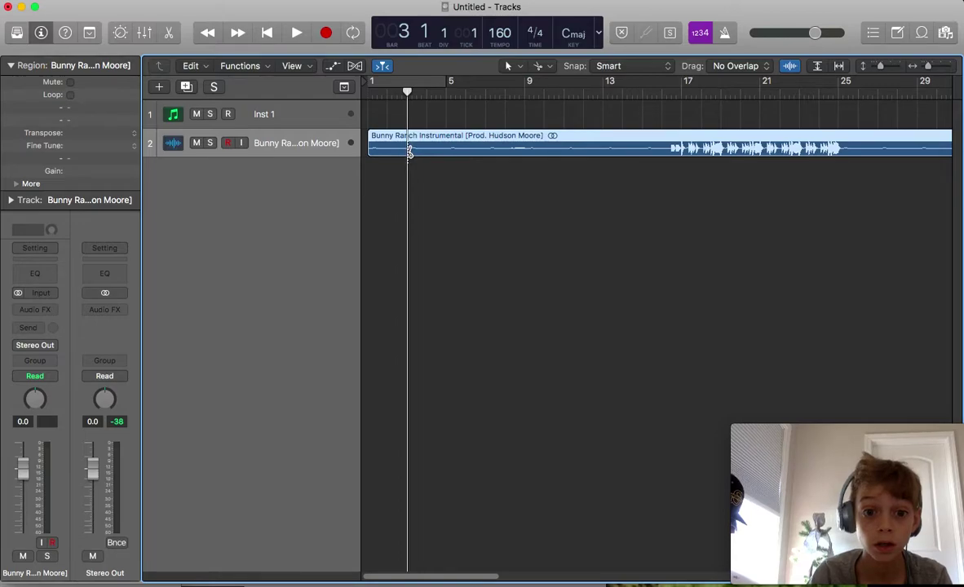
{"action": "left_click", "coordinate": [409, 151]}
{"action": "key", "text": "Delete"}
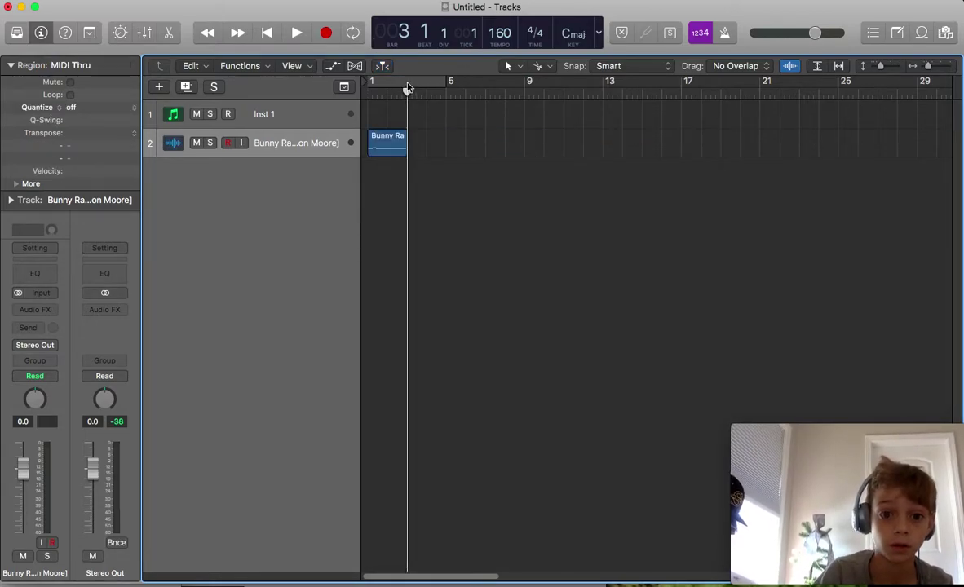
Step: Audition the trimmed region with a cycle over bars 1 and 2, and repeat it up to bar 9
{"action": "left_click_drag", "start_coordinate": [408, 87], "coordinate": [373, 88]}
{"action": "key", "text": "space"}
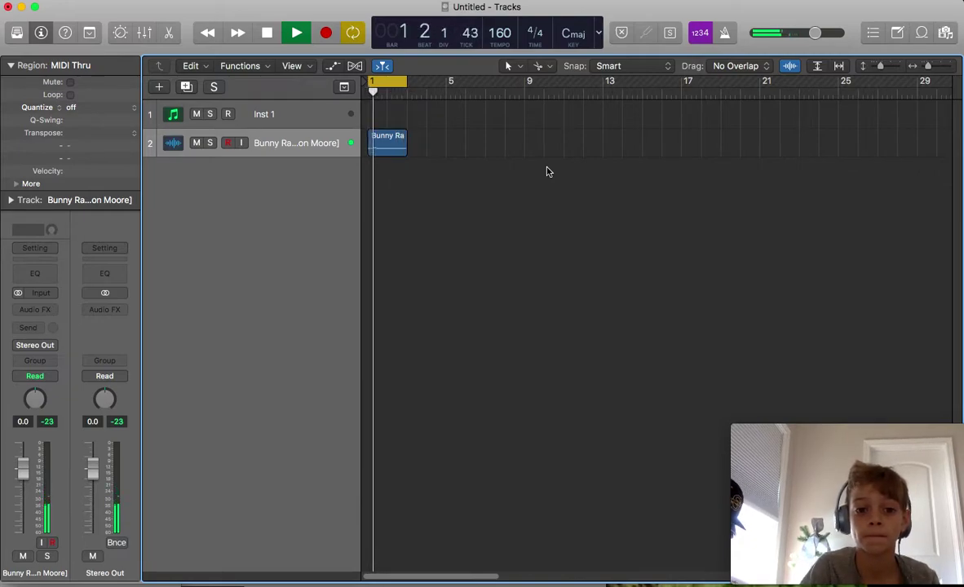
{"action": "key", "text": "space"}
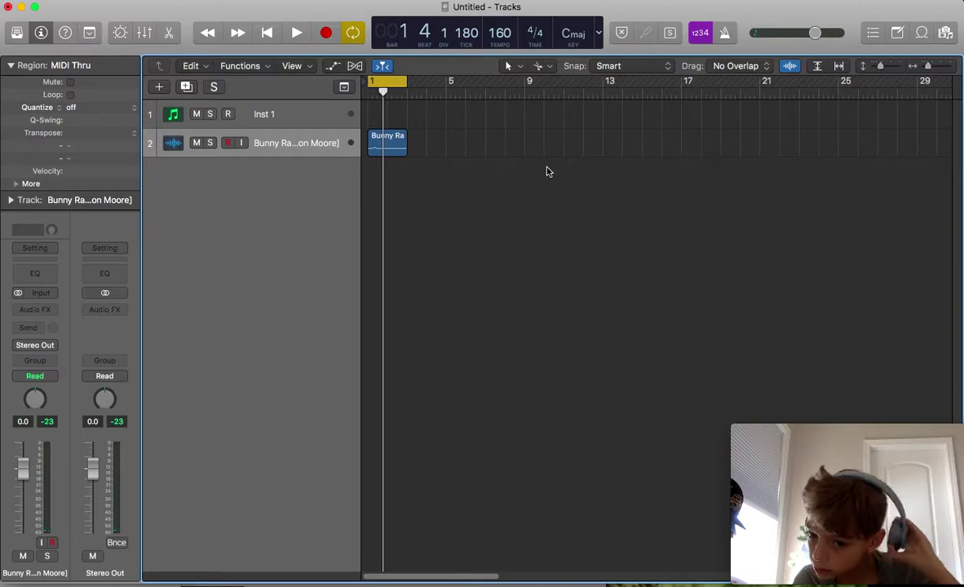
{"action": "left_click_drag", "start_coordinate": [400, 150], "coordinate": [508, 151]}
Step: Reorder Inst 1 below the instrumental track and load the ES P polyphonic synth on it
{"action": "left_click_drag", "start_coordinate": [257, 108], "coordinate": [267, 155]}
{"action": "left_click", "coordinate": [45, 287]}
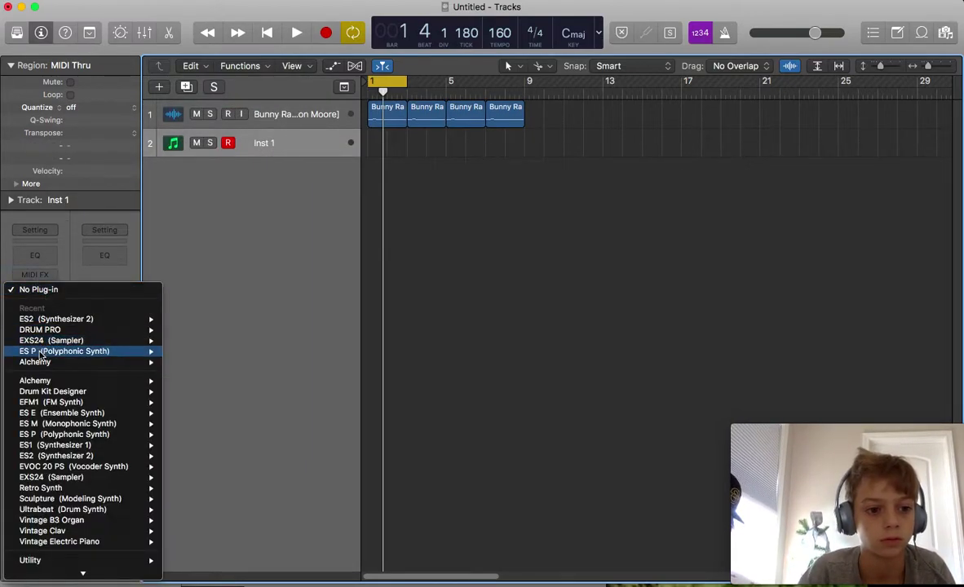
{"action": "left_click", "coordinate": [187, 350]}
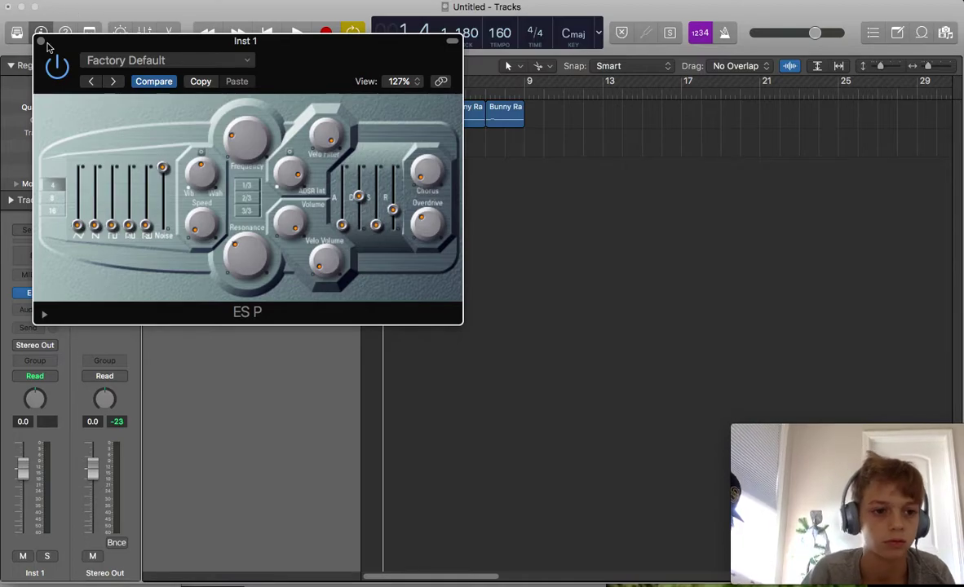
{"action": "left_click", "coordinate": [42, 41]}
Step: Cycle bars 7 to 9, create an Inst 1 MIDI region across that range with the Pencil tool, and open it in the Piano Roll
{"action": "left_click_drag", "start_coordinate": [489, 84], "coordinate": [520, 85]}
{"action": "left_click", "coordinate": [538, 65]}
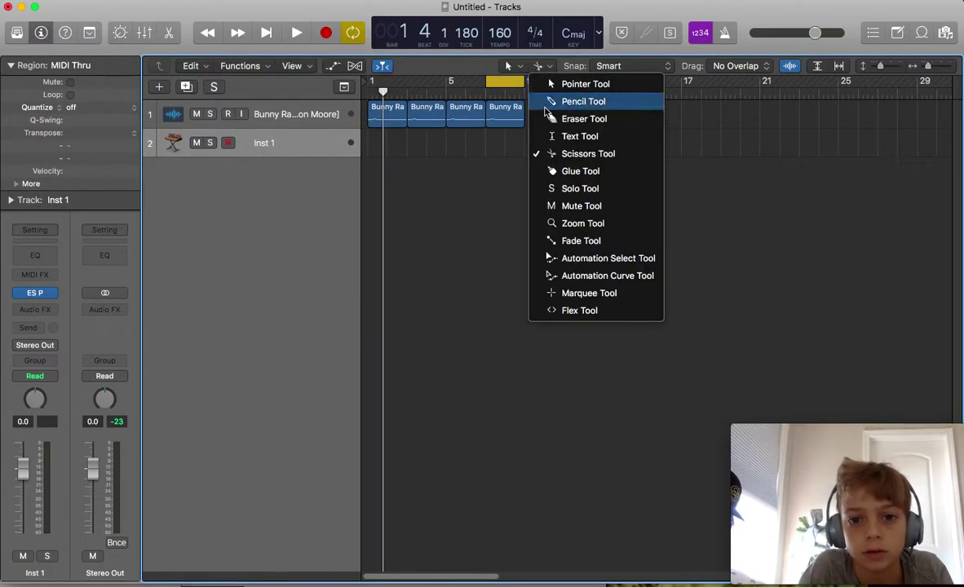
{"action": "left_click", "coordinate": [510, 99]}
{"action": "left_click_drag", "start_coordinate": [501, 151], "coordinate": [525, 154]}
{"action": "double_click", "coordinate": [523, 151]}
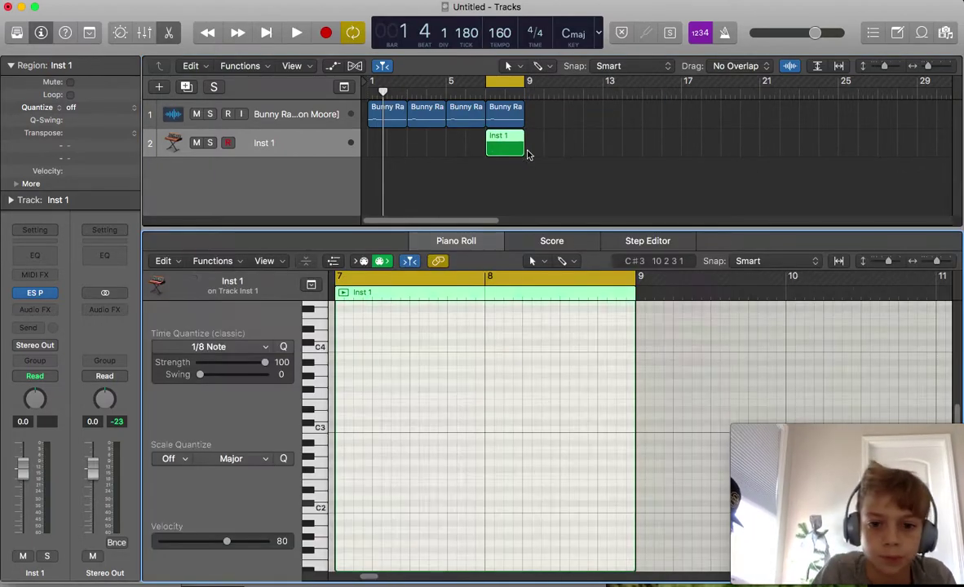
Step: Draw a C2 note spanning the whole two-bar Inst 1 region and play it back
{"action": "left_click", "coordinate": [340, 510]}
{"action": "left_click_drag", "start_coordinate": [420, 510], "coordinate": [636, 511]}
{"action": "key", "text": "space"}
{"action": "left_click", "coordinate": [497, 469]}
Step: In Inst 1's ES P synth, raise the envelope attack to maximum, raise the sustain almost fully, and lengthen the release slightly
{"action": "left_click", "coordinate": [35, 292]}
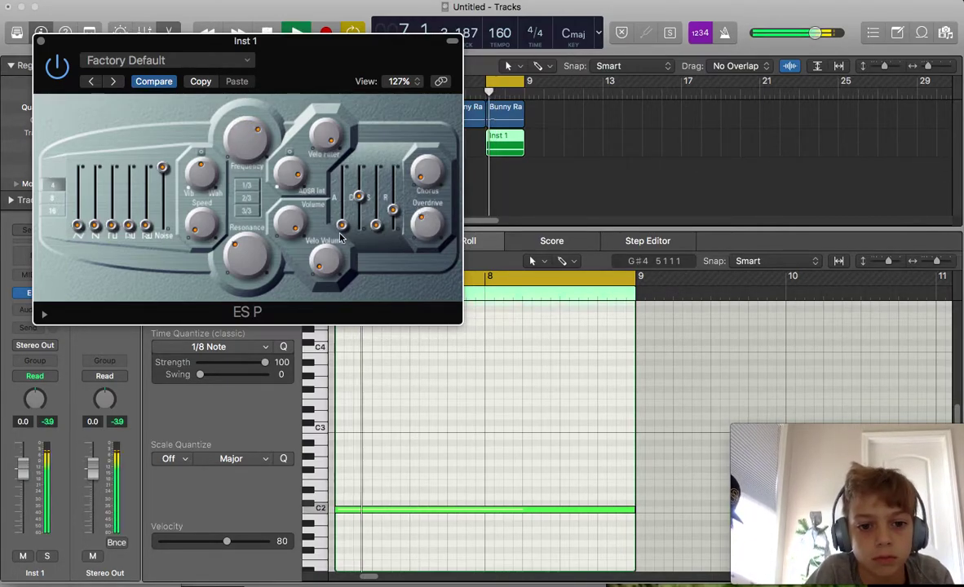
{"action": "left_click_drag", "start_coordinate": [344, 228], "coordinate": [344, 170]}
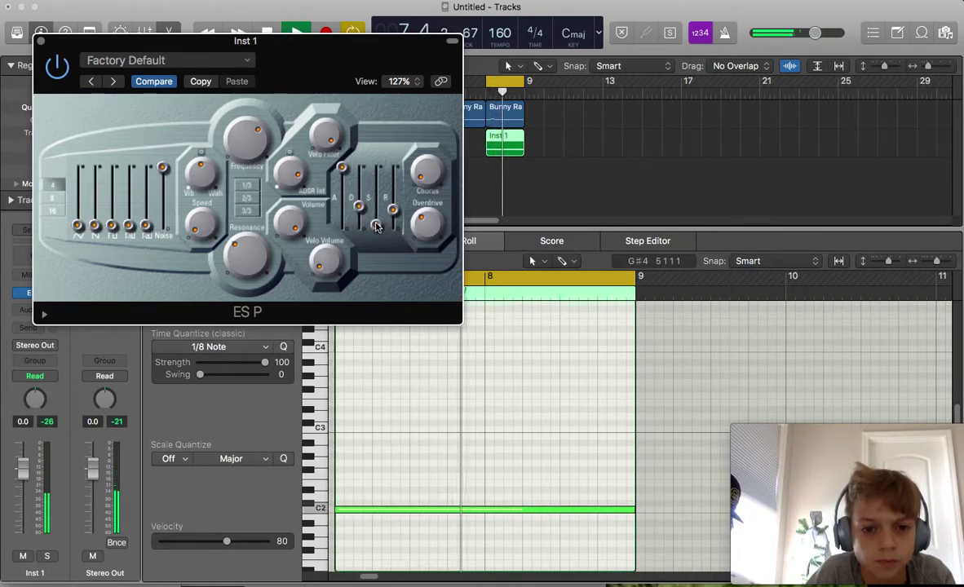
{"action": "key", "text": "space"}
{"action": "left_click_drag", "start_coordinate": [376, 228], "coordinate": [376, 180]}
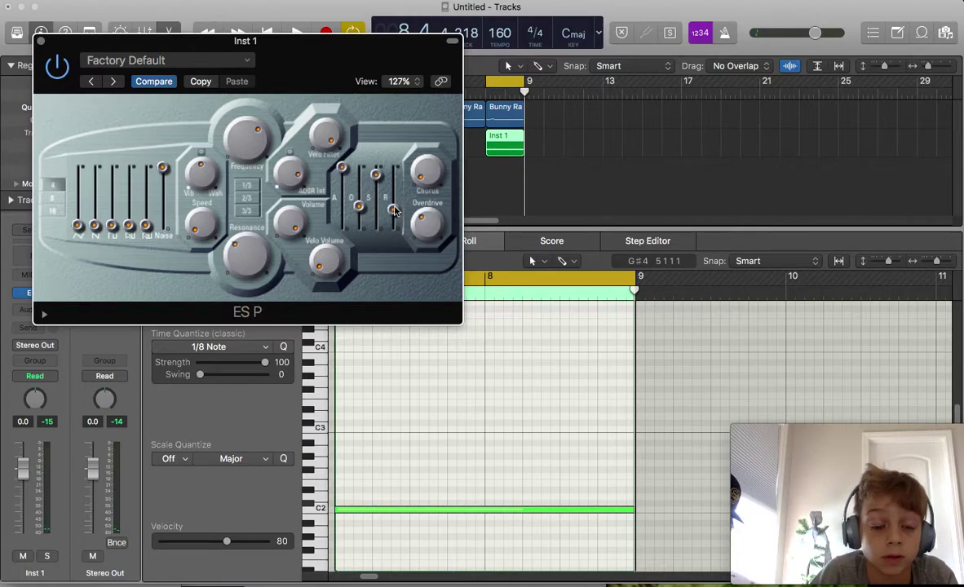
{"action": "left_click_drag", "start_coordinate": [392, 208], "coordinate": [392, 205]}
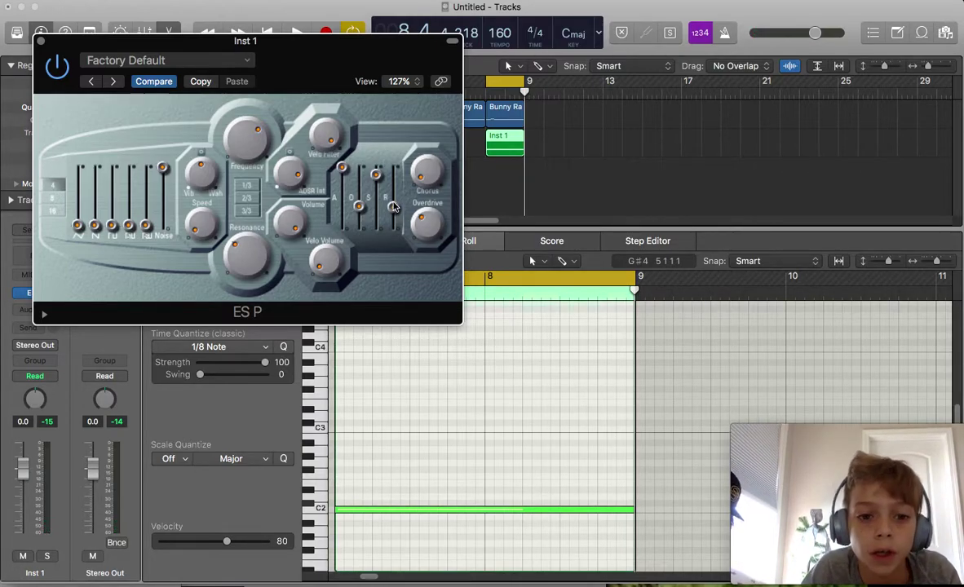
Step: Audition the Inst 1 sound while adjusting the system volume, and close the ES P window
{"action": "key", "text": "XF86AudioRaiseVolume"}
{"action": "key", "text": "XF86AudioLowerVolume"}
{"action": "key", "text": "XF86AudioLowerVolume"}
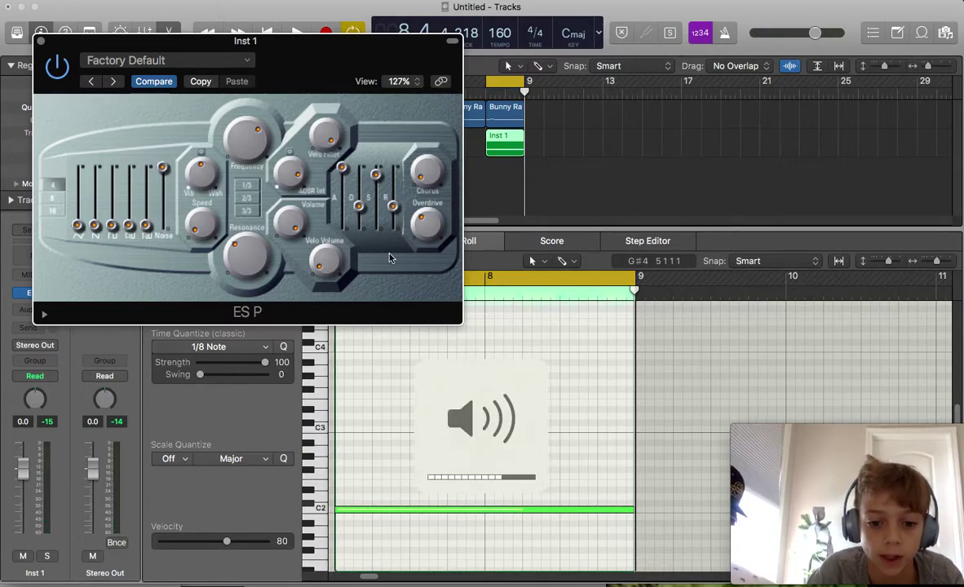
{"action": "key", "text": "space"}
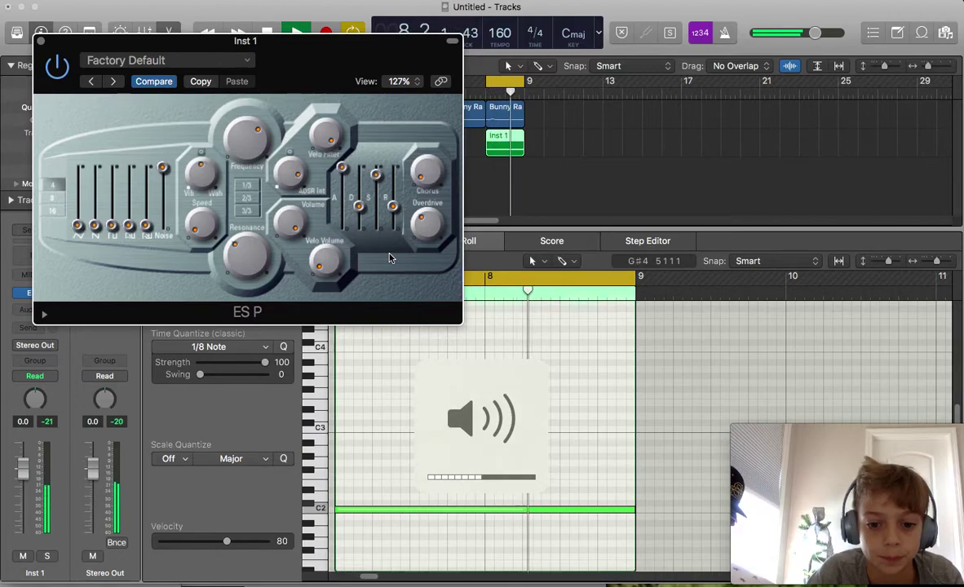
{"action": "key", "text": "XF86AudioRaiseVolume"}
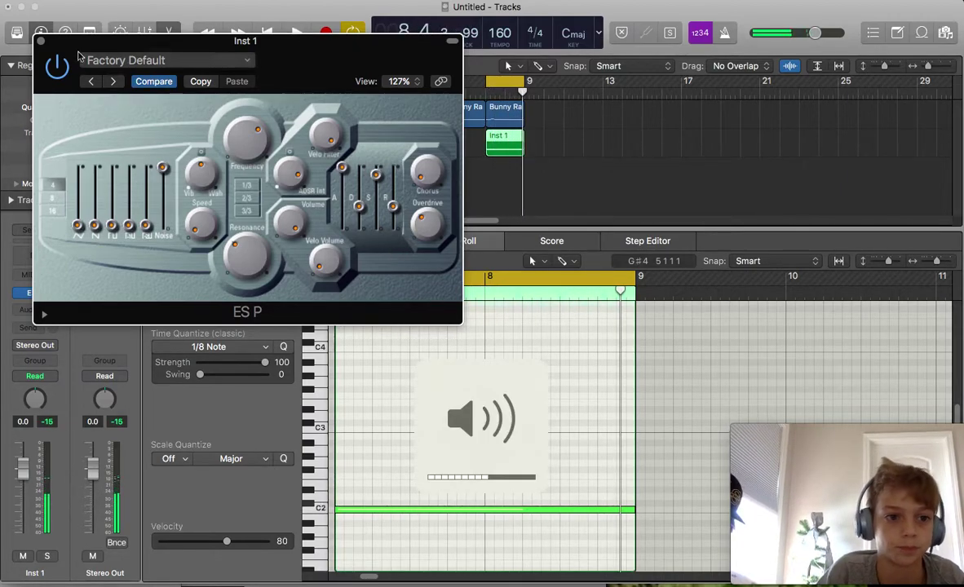
{"action": "key", "text": "super+w"}
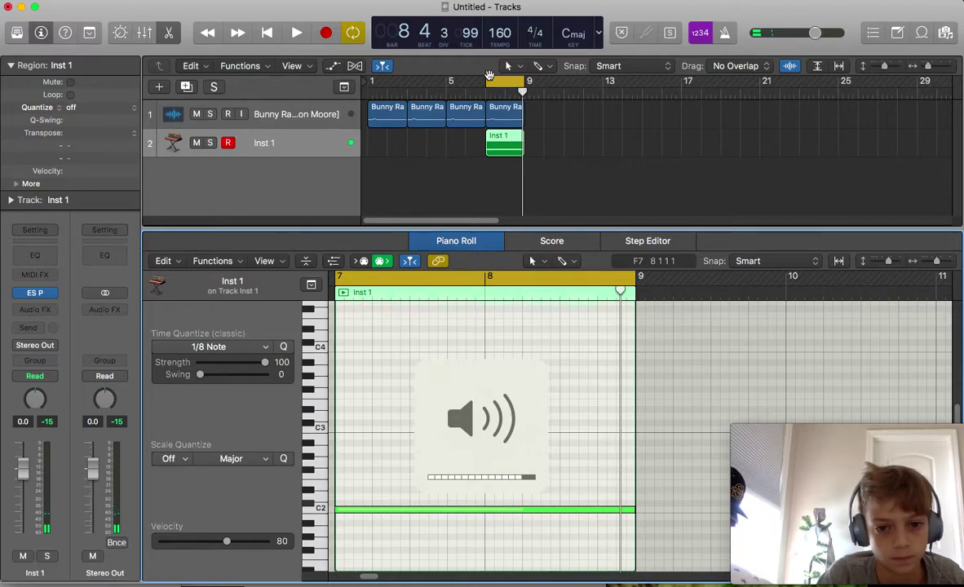
Step: Add a second instrument track, copy the last instrumental region to bar 9, and move the cycle range to bars 9 to 11
{"action": "double_click", "coordinate": [233, 179]}
{"action": "left_click_drag", "start_coordinate": [510, 121], "coordinate": [549, 120]}
{"action": "left_click_drag", "start_coordinate": [490, 81], "coordinate": [573, 87]}
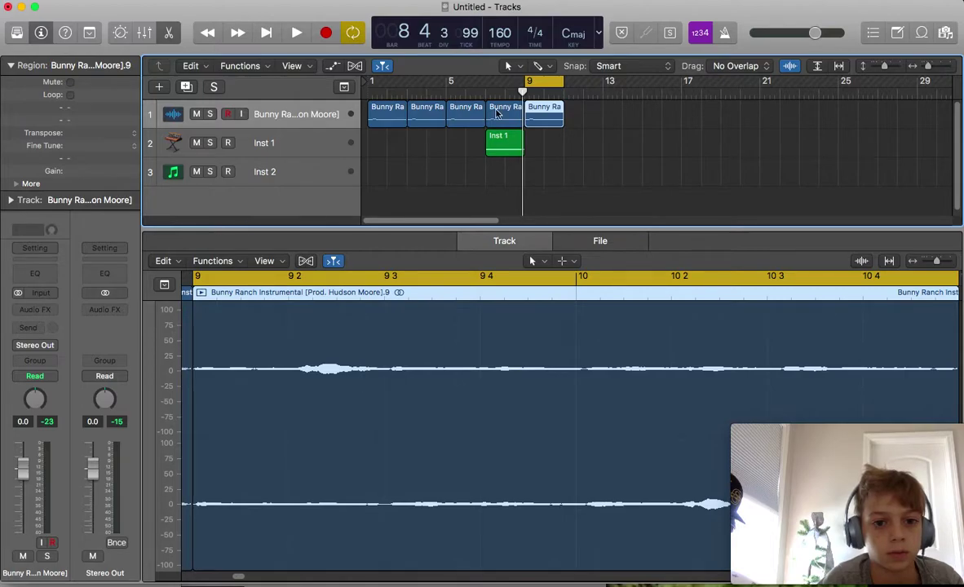
Step: Try transposing the copied region at bar 9 by -12, audition it, and delete the copy
{"action": "left_click", "coordinate": [135, 137]}
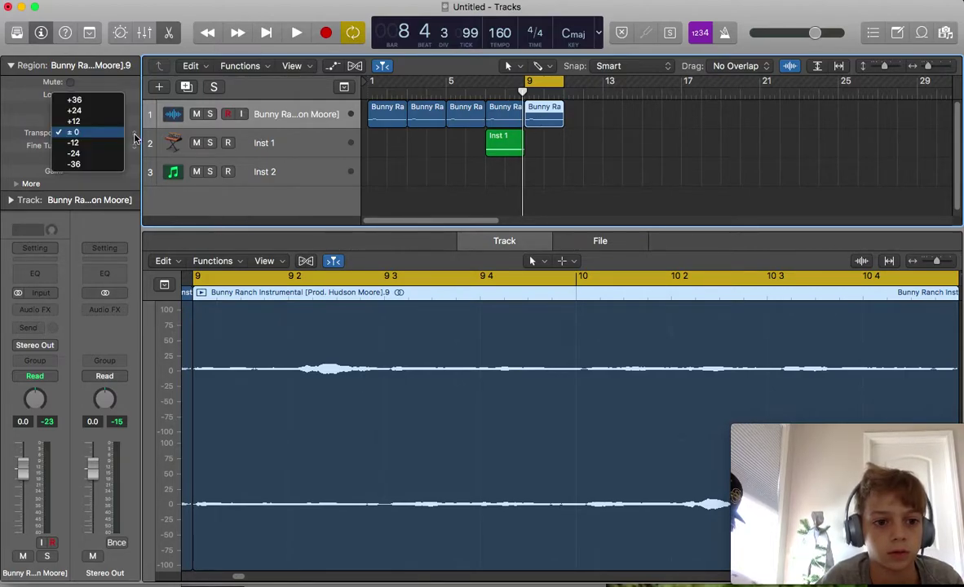
{"action": "left_click", "coordinate": [82, 143]}
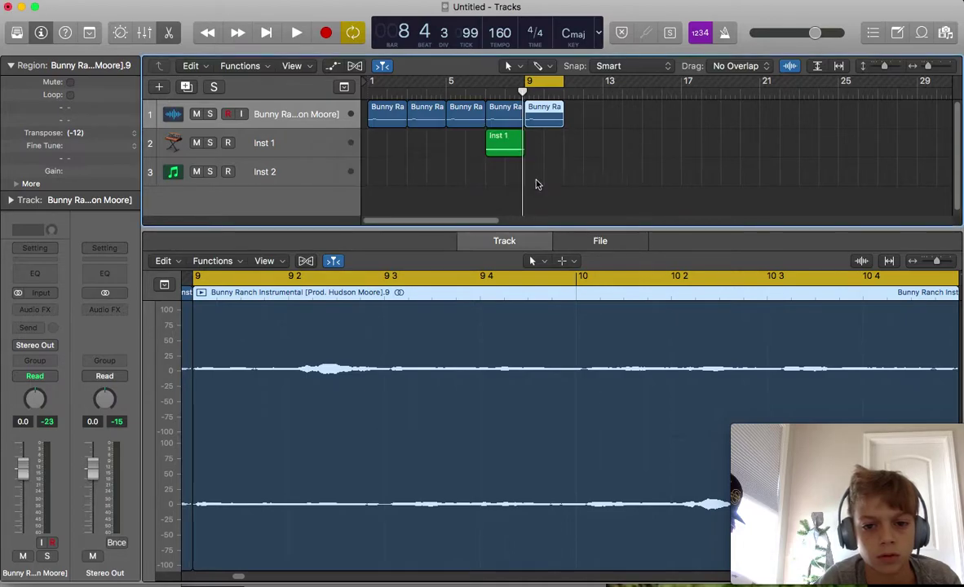
{"action": "key", "text": "space"}
{"action": "key", "text": "space"}
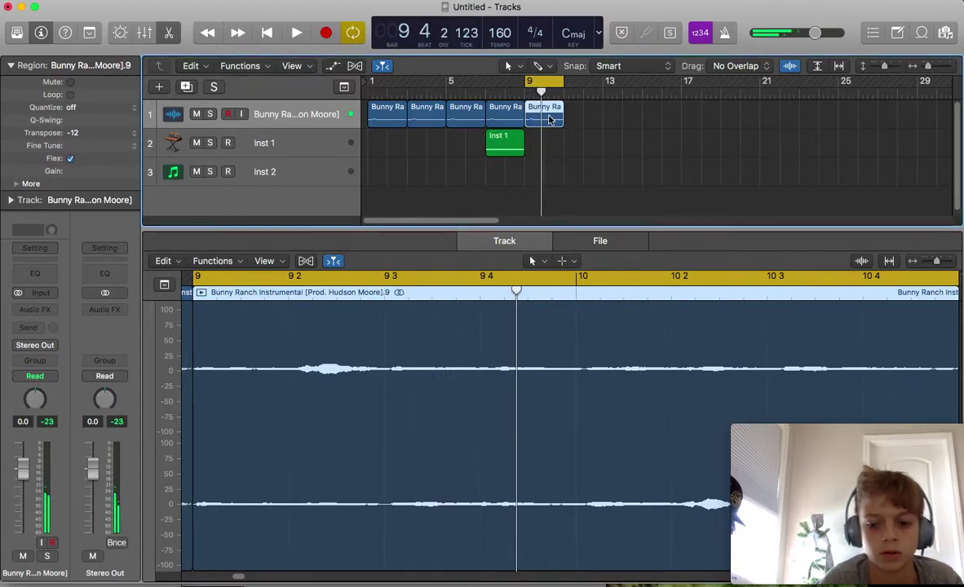
{"action": "key", "text": "Delete"}
Step: Create a second audio track below the instrumental and place a copy of its last region there at bar 9
{"action": "left_click_drag", "start_coordinate": [508, 113], "coordinate": [551, 145]}
{"action": "left_click", "coordinate": [186, 87]}
Step: Insert a Pitch Shifter on Audio 2 with Mix 100% and Semi Tones -12, and play the result
{"action": "left_click", "coordinate": [42, 304]}
{"action": "mouse_move", "coordinate": [71, 344]}
{"action": "left_click", "coordinate": [144, 344]}
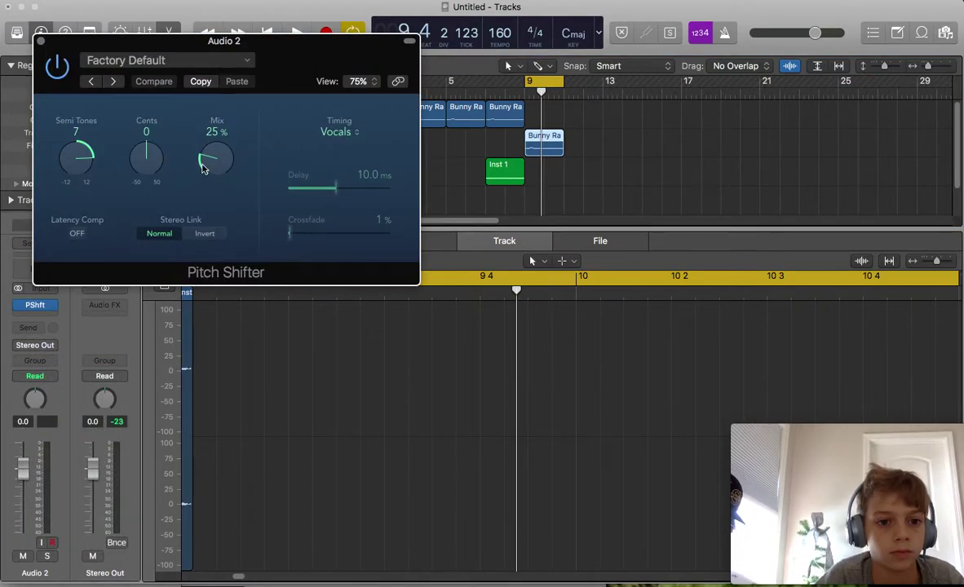
{"action": "left_click_drag", "start_coordinate": [205, 168], "coordinate": [204, 96]}
{"action": "left_click_drag", "start_coordinate": [74, 278], "coordinate": [40, 537]}
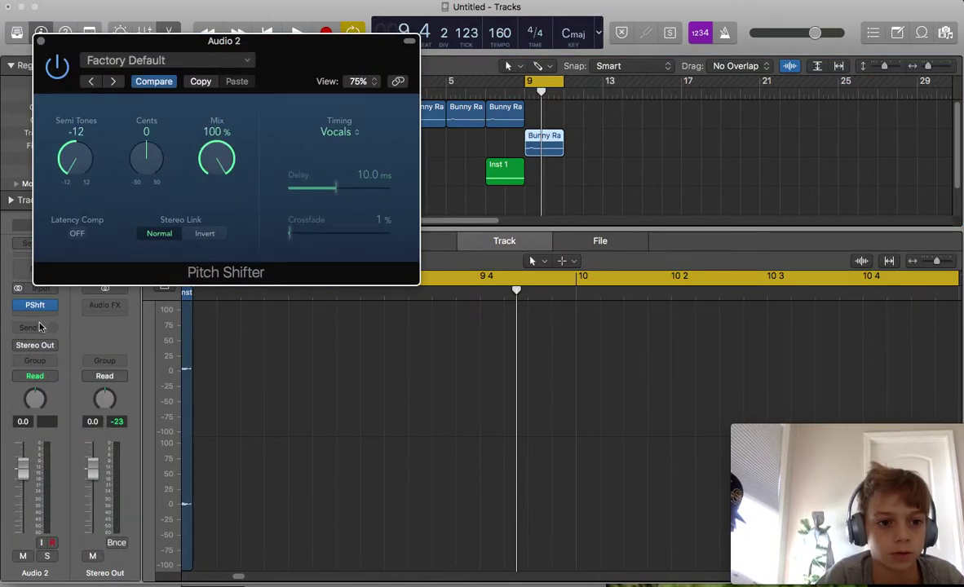
{"action": "key", "text": "space"}
{"action": "left_click", "coordinate": [41, 41]}
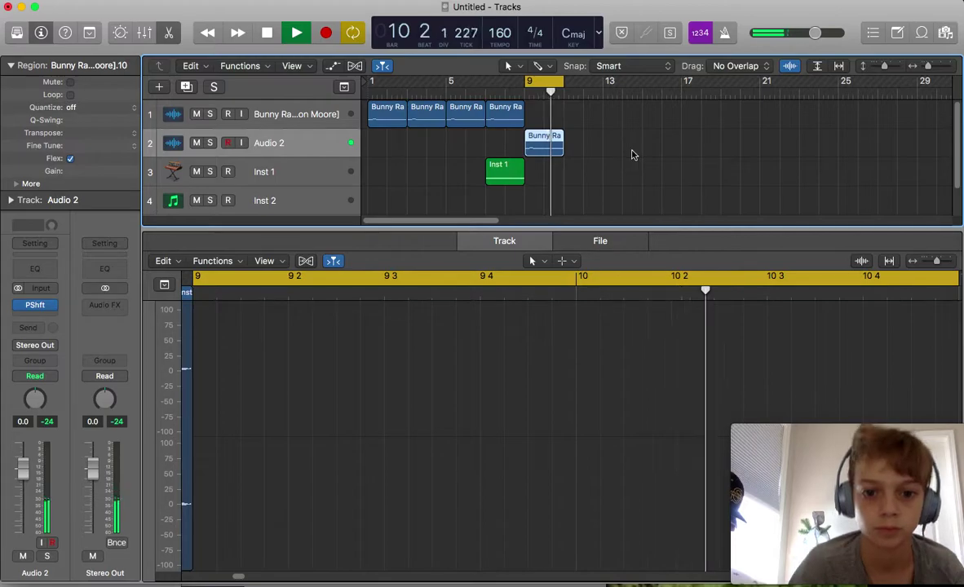
Step: Repeat the pitched-down Audio 2 region up to bar 17 and move the cycle range to bars 15 to 17
{"action": "left_click_drag", "start_coordinate": [542, 146], "coordinate": [658, 145]}
{"action": "key", "text": "space"}
{"action": "left_click_drag", "start_coordinate": [646, 84], "coordinate": [682, 86]}
Step: Load the EXS24 sampler in stereo on Inst 2 and choose the "bunny ranch drum kit" instrument
{"action": "left_click", "coordinate": [313, 204]}
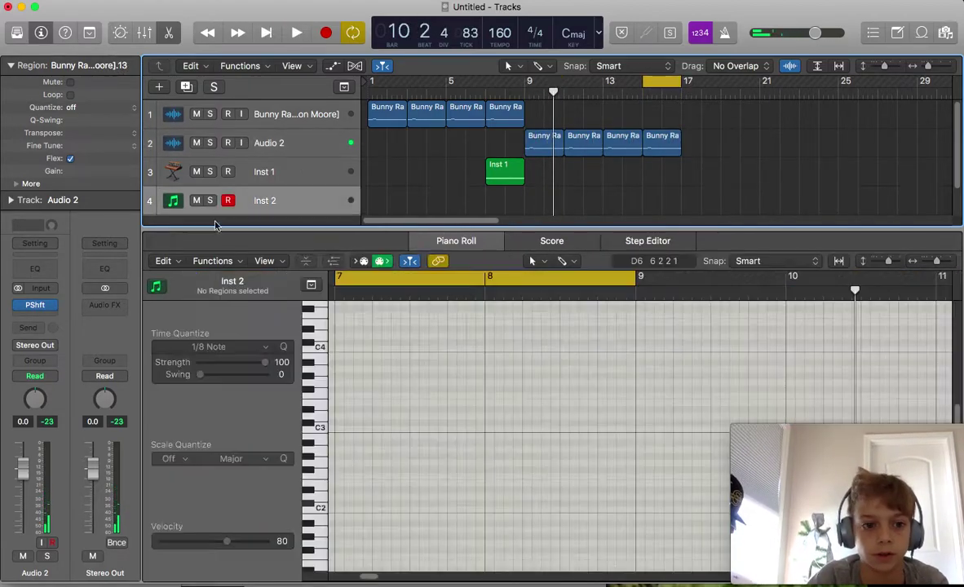
{"action": "left_click", "coordinate": [36, 296]}
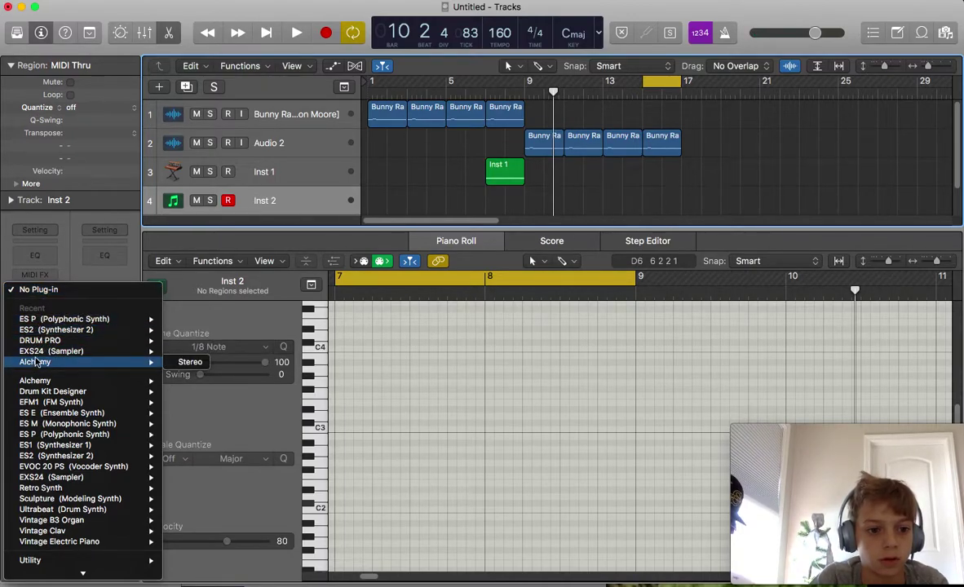
{"action": "mouse_move", "coordinate": [73, 351]}
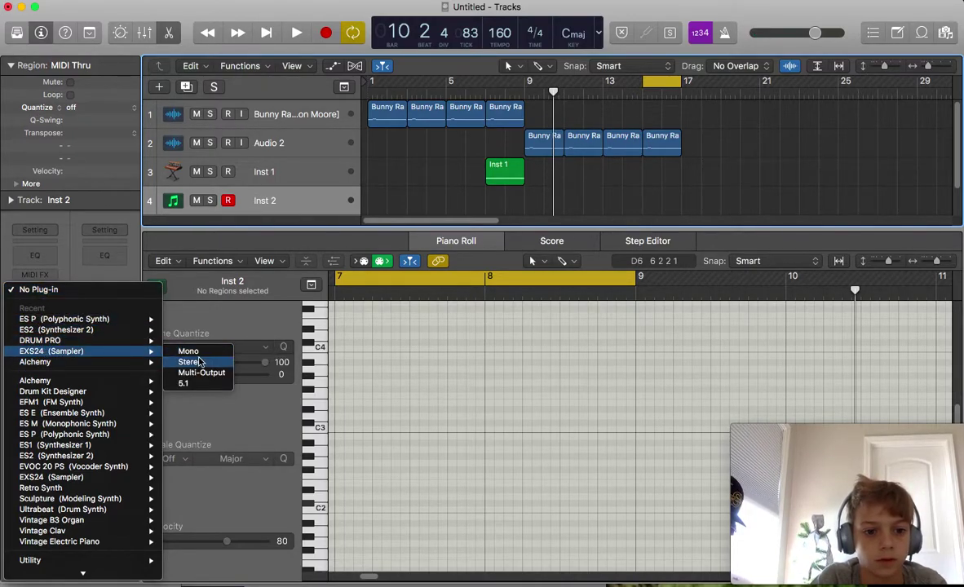
{"action": "left_click", "coordinate": [196, 361]}
{"action": "left_click", "coordinate": [376, 108]}
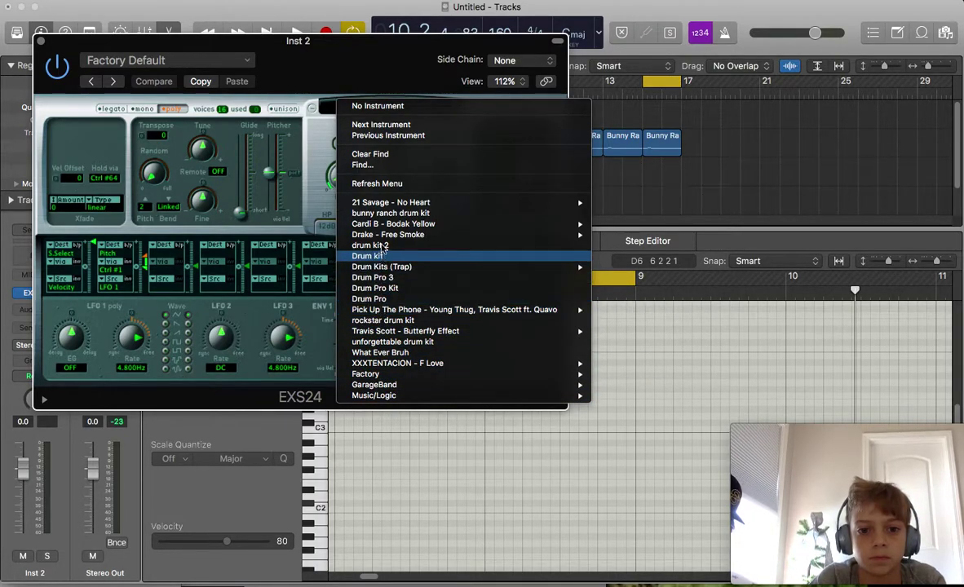
{"action": "left_click", "coordinate": [382, 214]}
{"action": "mouse_move", "coordinate": [504, 177]}
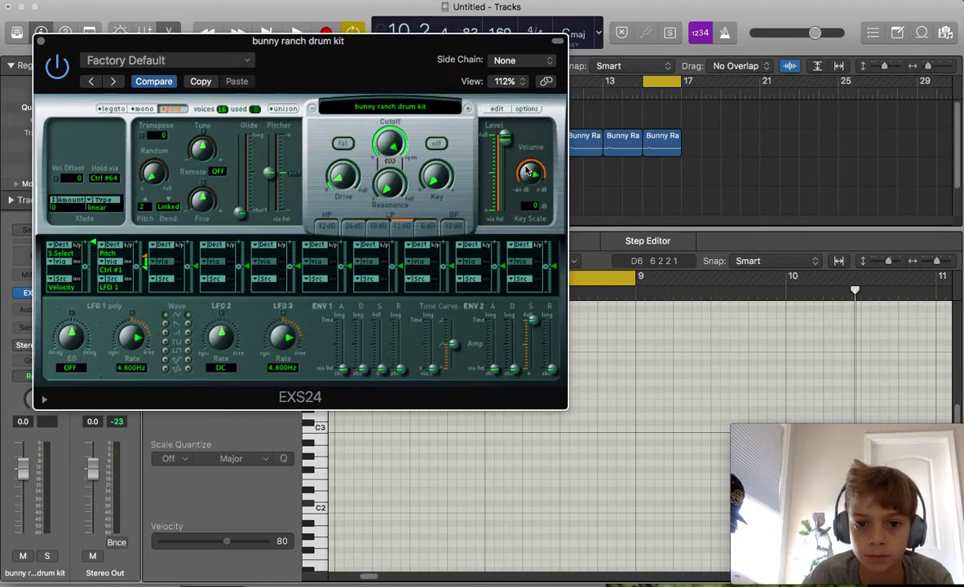
{"action": "left_click", "coordinate": [40, 43]}
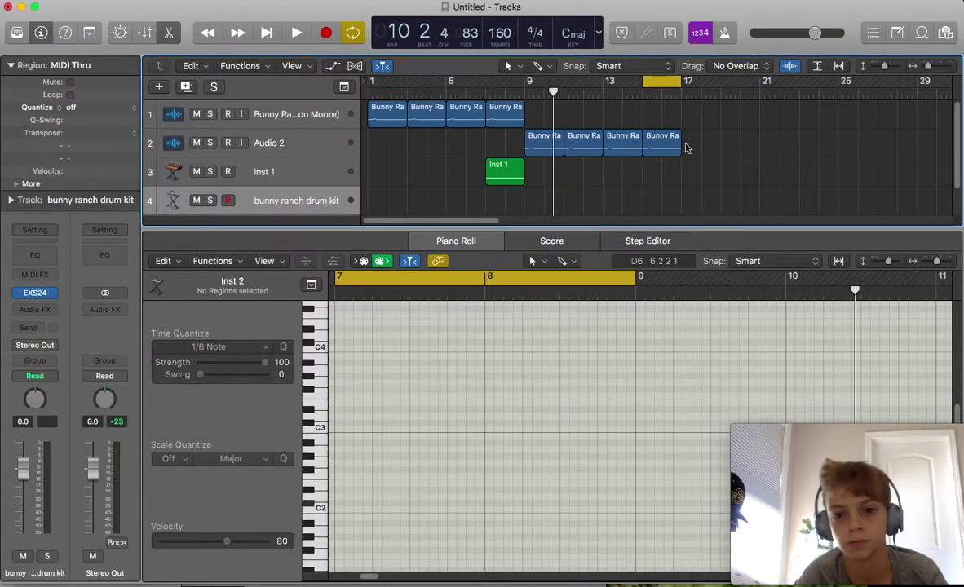
Step: Create a MIDI region from bar 15 to bar 17 on the bunny ranch drum kit track
{"action": "scroll", "coordinate": [644, 184], "scroll_direction": "down", "scroll_amount": 2}
{"action": "double_click", "coordinate": [652, 167]}
{"action": "left_click_drag", "start_coordinate": [655, 175], "coordinate": [676, 174]}
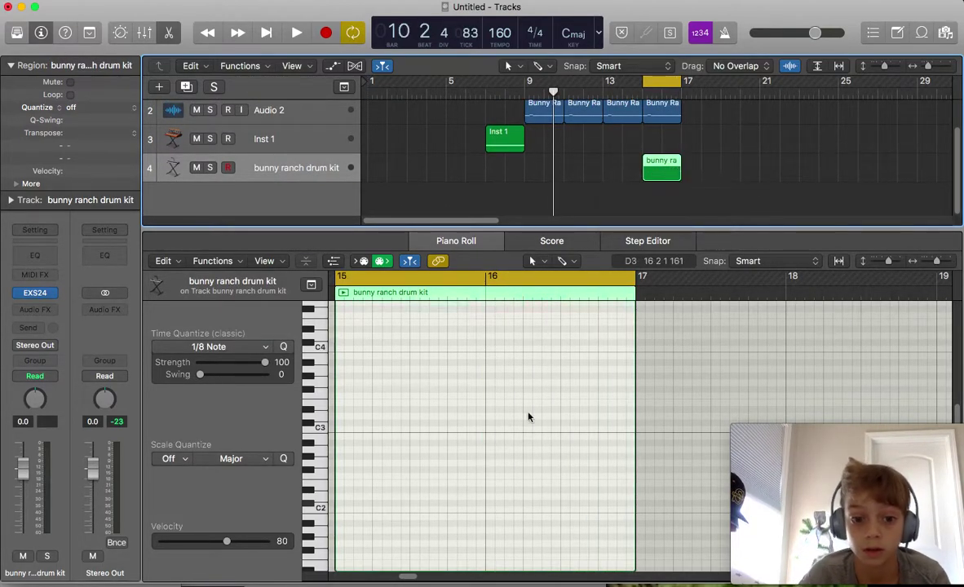
Step: Place a C#0 drum note at the start of bar 15 in the region and play it back
{"action": "scroll", "coordinate": [527, 415], "scroll_direction": "down", "scroll_amount": 5}
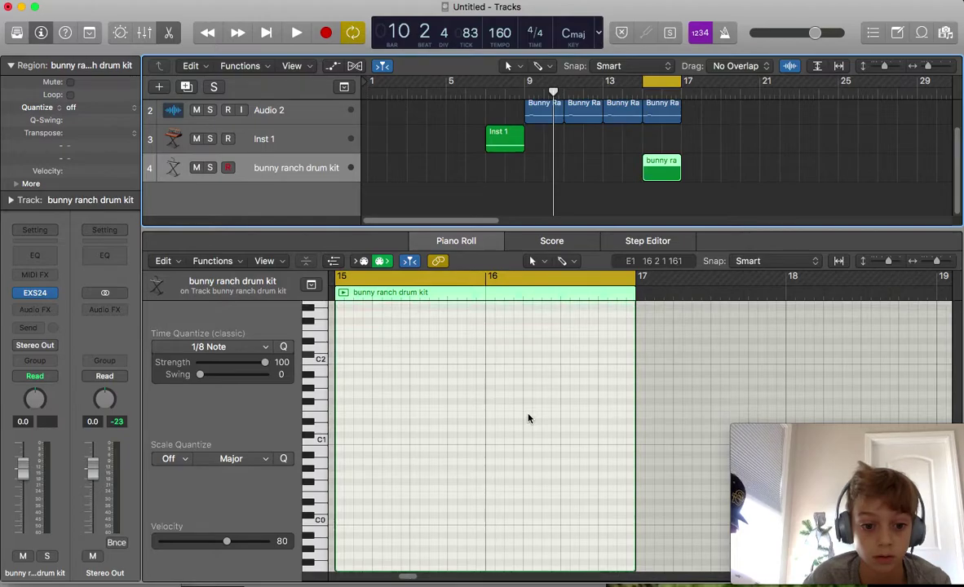
{"action": "left_click", "coordinate": [338, 509], "text": "super"}
{"action": "left_click_drag", "start_coordinate": [628, 509], "coordinate": [344, 527]}
{"action": "left_click", "coordinate": [384, 541]}
{"action": "key", "text": "space"}
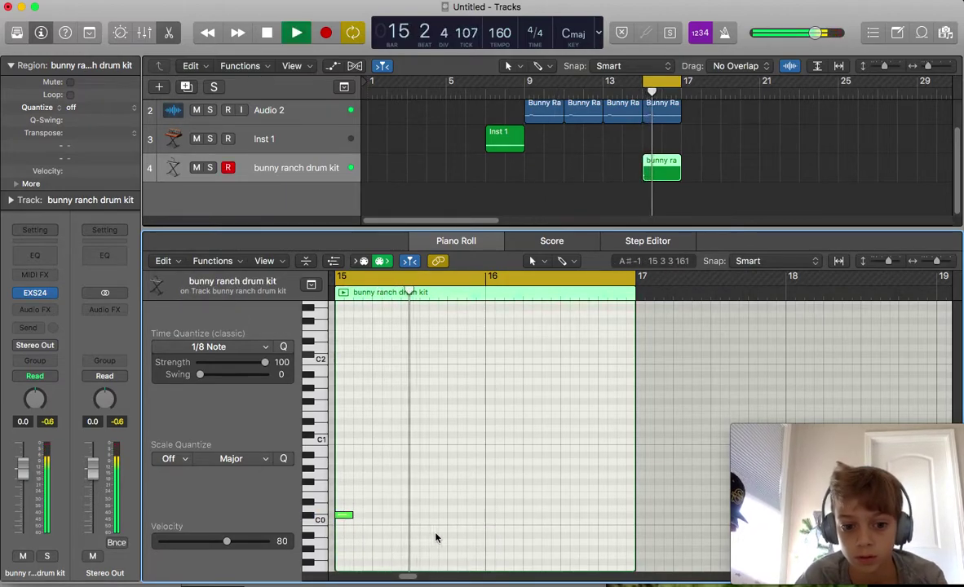
{"action": "key", "text": "space"}
Step: Add C#0 notes on the second half of beat 2 and on beat 4 of bar 15, and play the pattern
{"action": "left_click", "coordinate": [400, 516]}
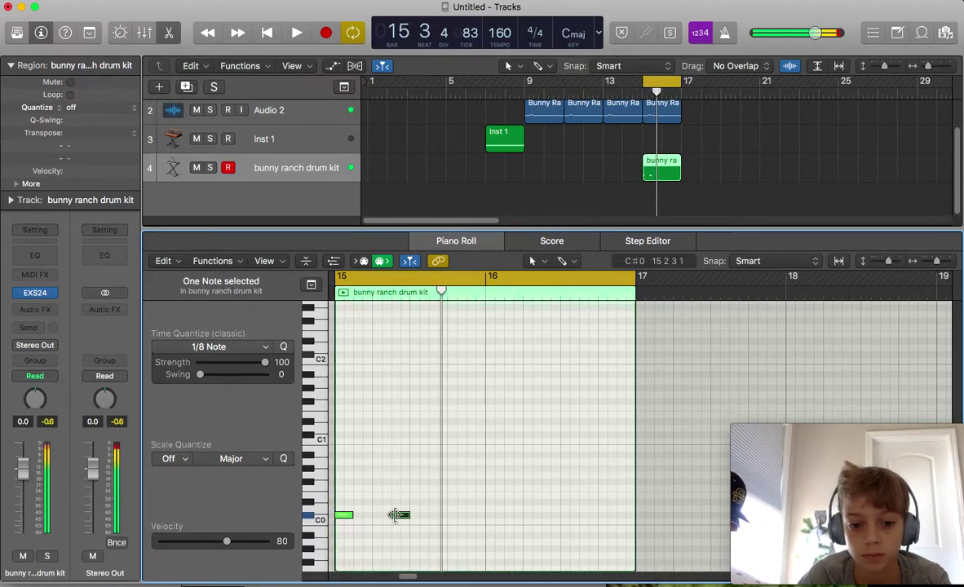
{"action": "left_click", "coordinate": [454, 516]}
{"action": "left_click", "coordinate": [451, 526]}
{"action": "key", "text": "space"}
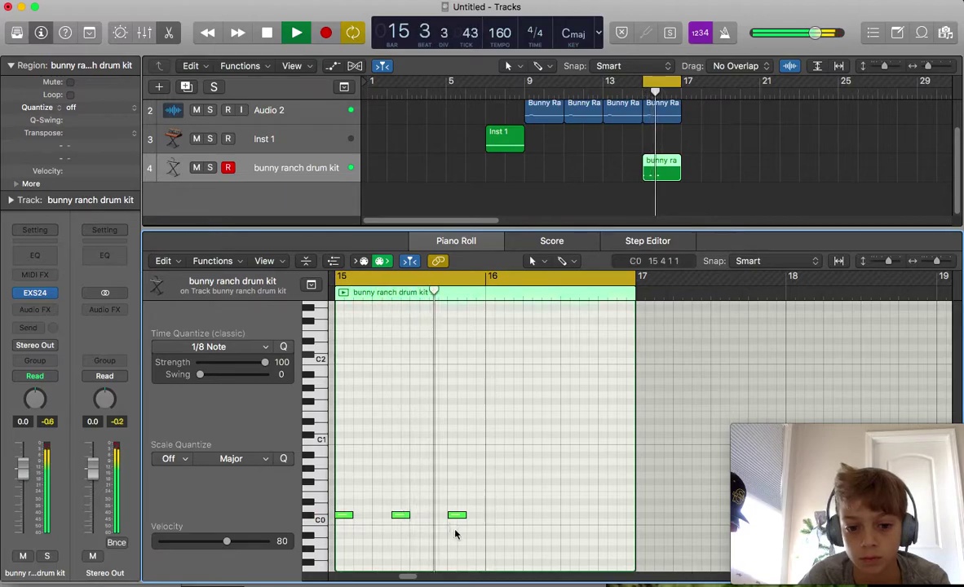
{"action": "key", "text": "space"}
Step: Add C#0 notes on beat 2 and on the second half of beat 3 in bar 16, and play the pattern
{"action": "left_click", "coordinate": [531, 515]}
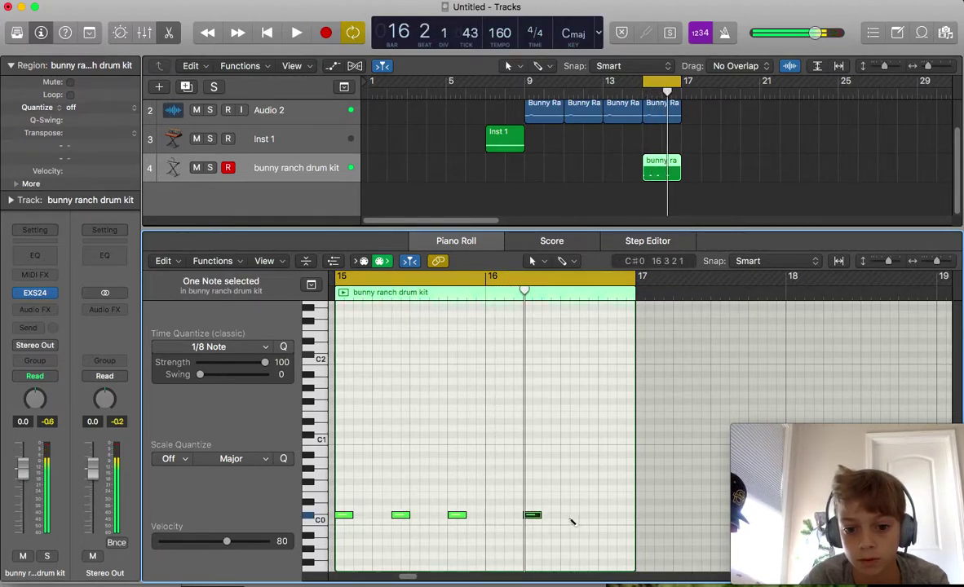
{"action": "left_click", "coordinate": [573, 520]}
{"action": "key", "text": "space"}
{"action": "left_click", "coordinate": [598, 516]}
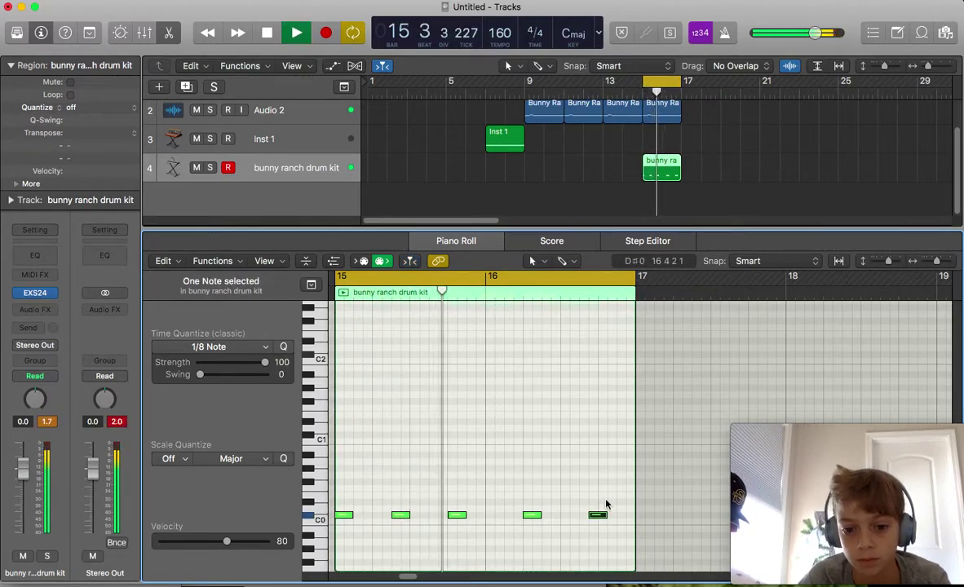
{"action": "left_click_drag", "start_coordinate": [596, 516], "coordinate": [584, 519]}
{"action": "key", "text": "space"}
{"action": "key", "text": "space"}
{"action": "left_click", "coordinate": [584, 538]}
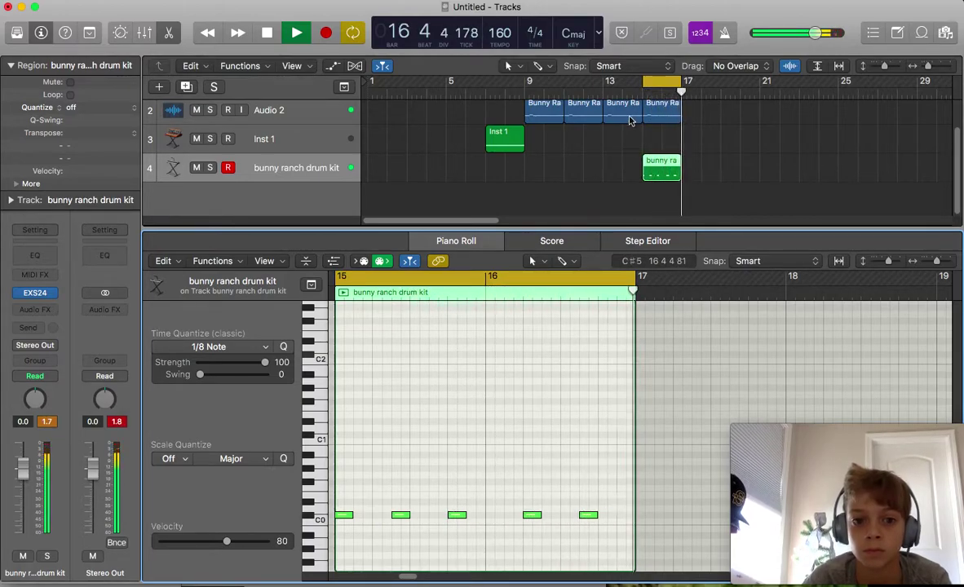
{"action": "key", "text": "space"}
Step: Duplicate the bunny ranch drum kit track and create a MIDI region from bar 15 to bar 17 on track 5
{"action": "left_click", "coordinate": [186, 87]}
{"action": "left_click", "coordinate": [643, 92]}
{"action": "left_click", "coordinate": [657, 201]}
{"action": "left_click_drag", "start_coordinate": [662, 207], "coordinate": [683, 210]}
Step: Place C0 notes on beat 3 of bars 15 and 16 in the track 5 region and play them back
{"action": "scroll", "coordinate": [367, 422], "scroll_direction": "down", "scroll_amount": 3}
{"action": "scroll", "coordinate": [399, 500], "scroll_direction": "down", "scroll_amount": 4}
{"action": "left_click", "coordinate": [416, 497], "text": "super"}
{"action": "left_click", "coordinate": [568, 497], "text": "super"}
{"action": "left_click", "coordinate": [556, 535]}
{"action": "key", "text": "space"}
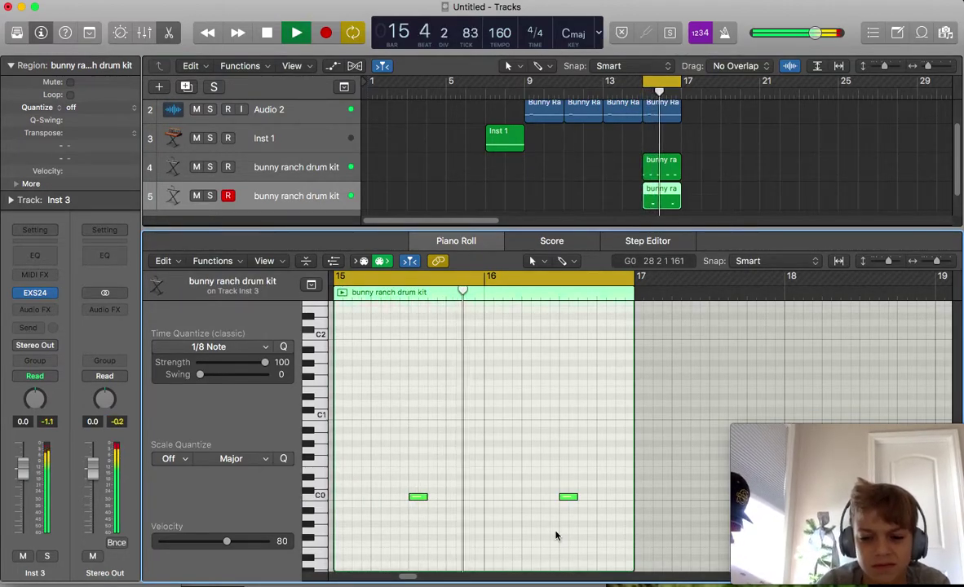
{"action": "key", "text": "XF86AudioRaiseVolume"}
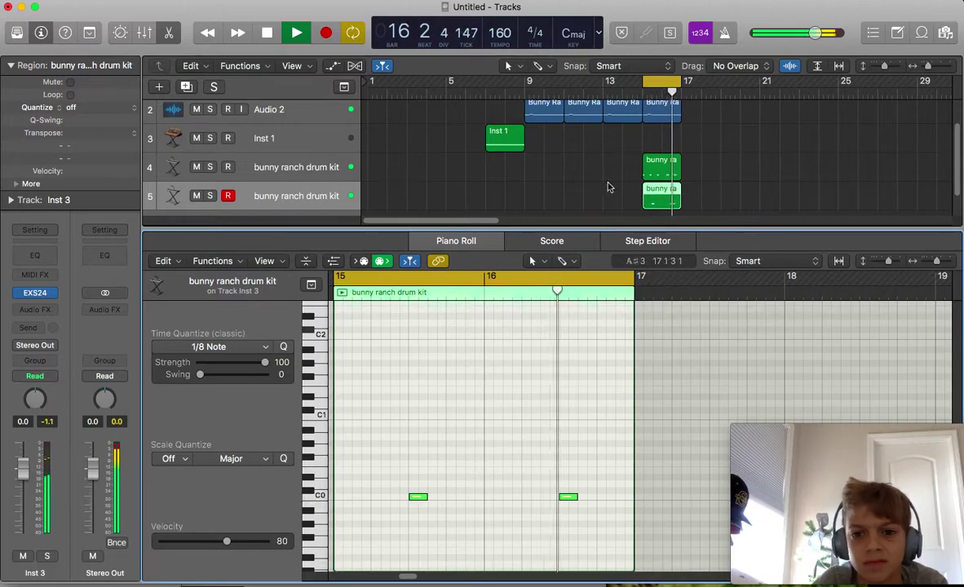
{"action": "key", "text": "space"}
Step: Duplicate the drum kit track again and create a MIDI region from bar 15 to bar 17 on track 6
{"action": "key", "text": "super+d"}
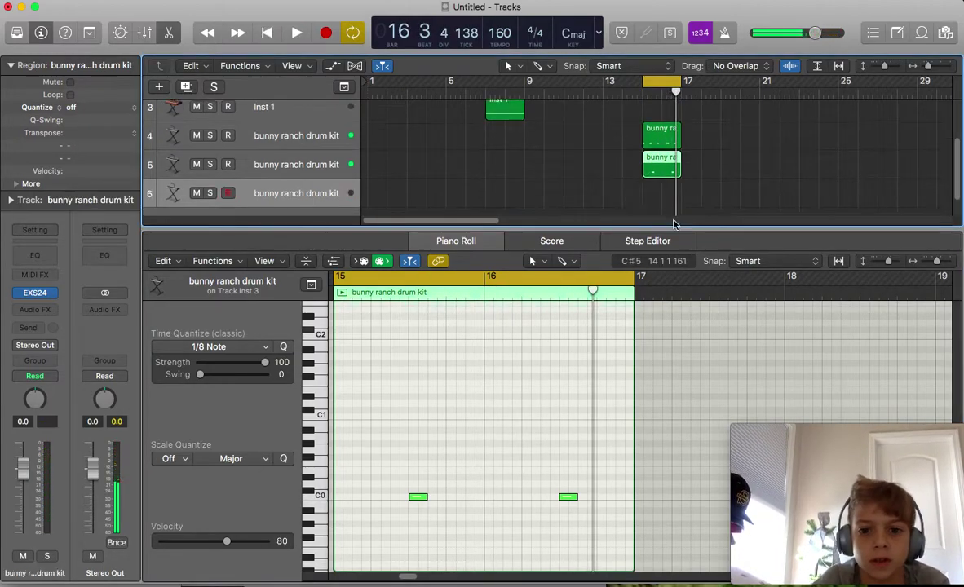
{"action": "left_click", "coordinate": [659, 202], "text": "super"}
{"action": "left_click_drag", "start_coordinate": [661, 204], "coordinate": [682, 205]}
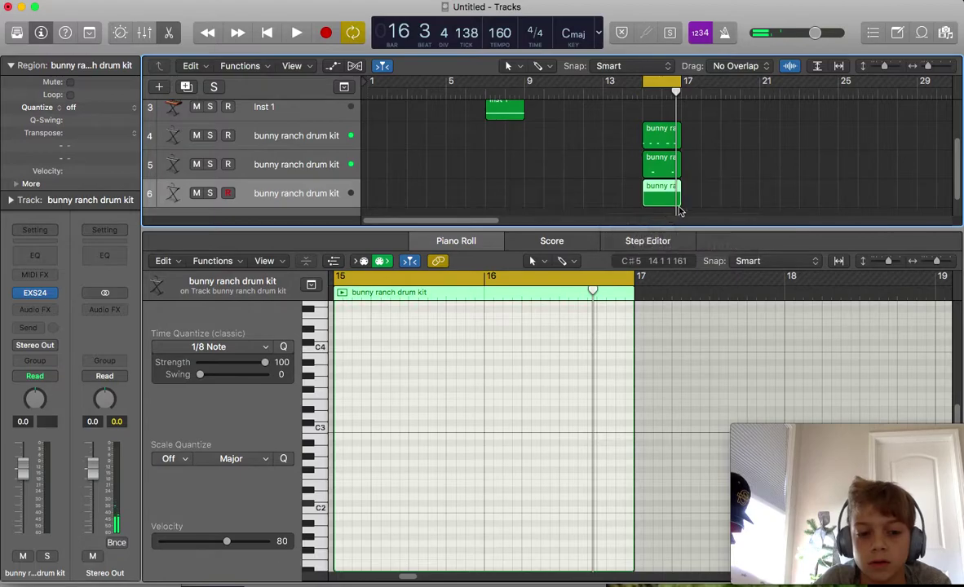
Step: Set the Piano Roll's alternate Command tool to the Brush tool for the track 6 region
{"action": "scroll", "coordinate": [372, 409], "scroll_direction": "down", "scroll_amount": 5}
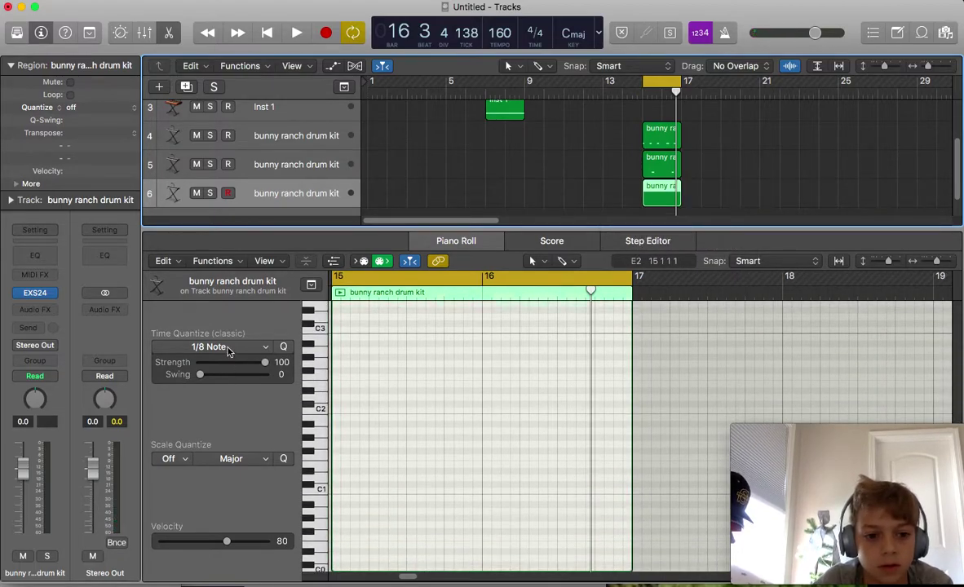
{"action": "left_click", "coordinate": [229, 351]}
{"action": "left_click", "coordinate": [570, 260]}
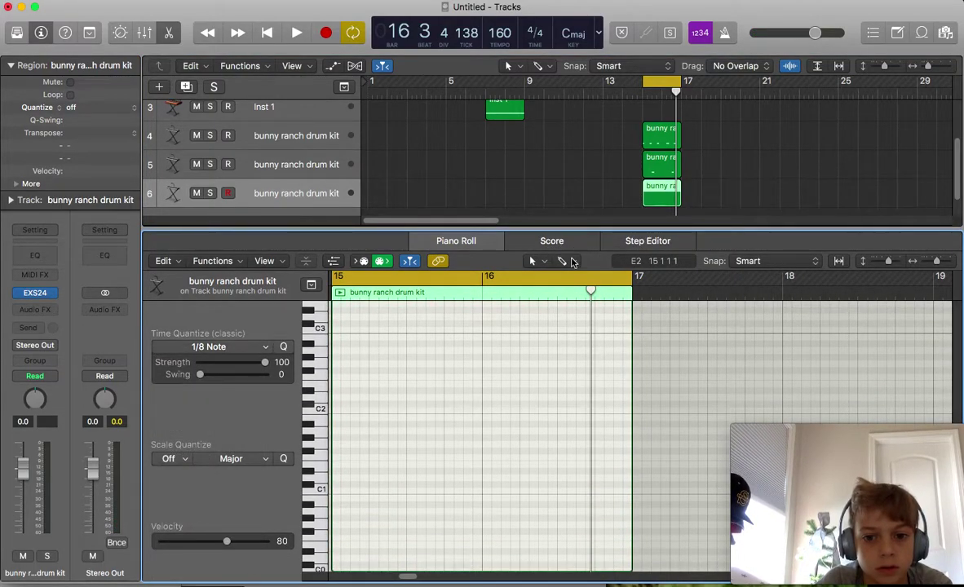
{"action": "left_click", "coordinate": [568, 261]}
{"action": "left_click", "coordinate": [596, 488]}
{"action": "scroll", "coordinate": [412, 441], "scroll_direction": "down", "scroll_amount": 8}
{"action": "scroll", "coordinate": [412, 441], "scroll_direction": "up", "scroll_amount": 2}
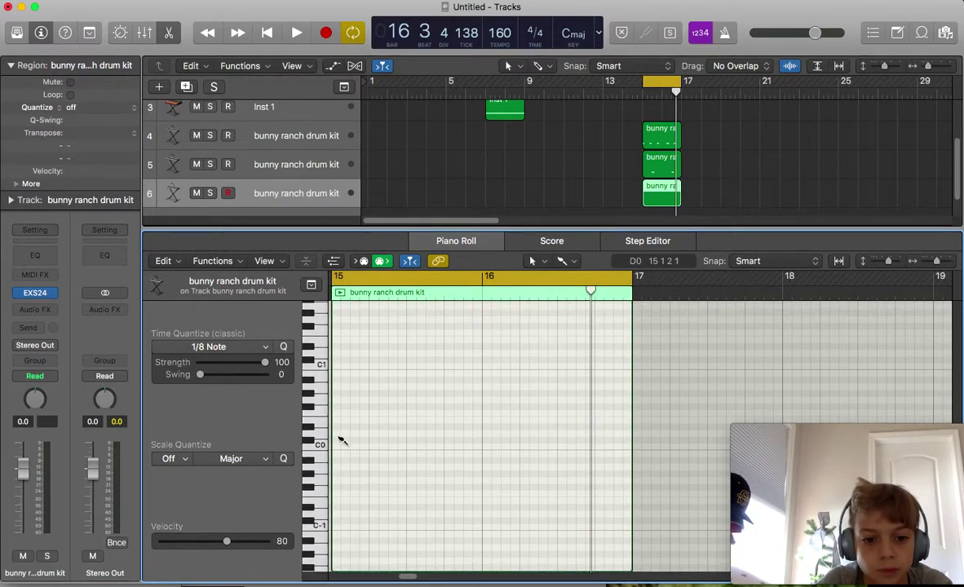
Step: Paint D0 notes on beat 1, beat 3 and the second half of beat 3 in bar 15, and play them
{"action": "key", "text": "space"}
{"action": "key", "text": "space"}
{"action": "left_click", "coordinate": [412, 436]}
{"action": "left_click", "coordinate": [432, 435]}
{"action": "key", "text": "space"}
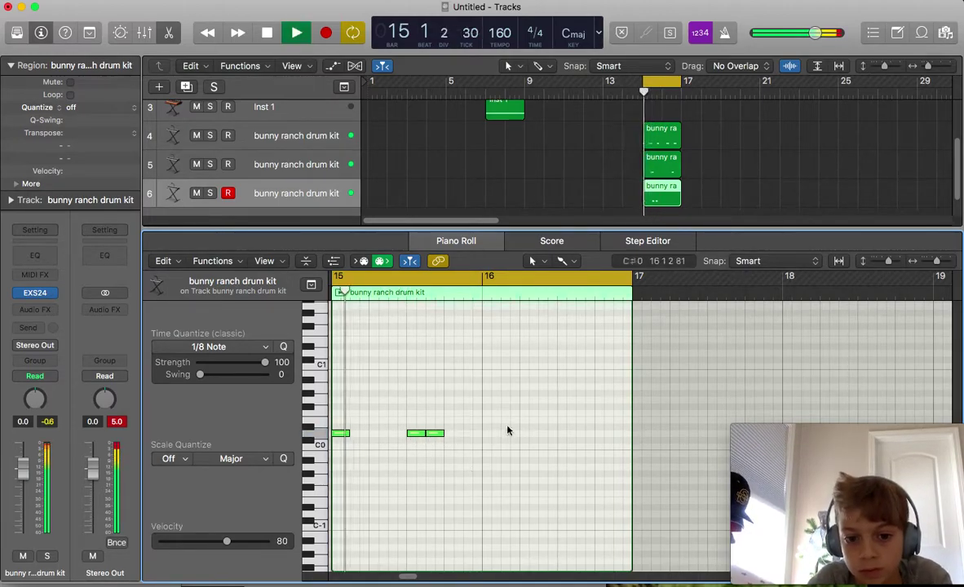
{"action": "key", "text": "space"}
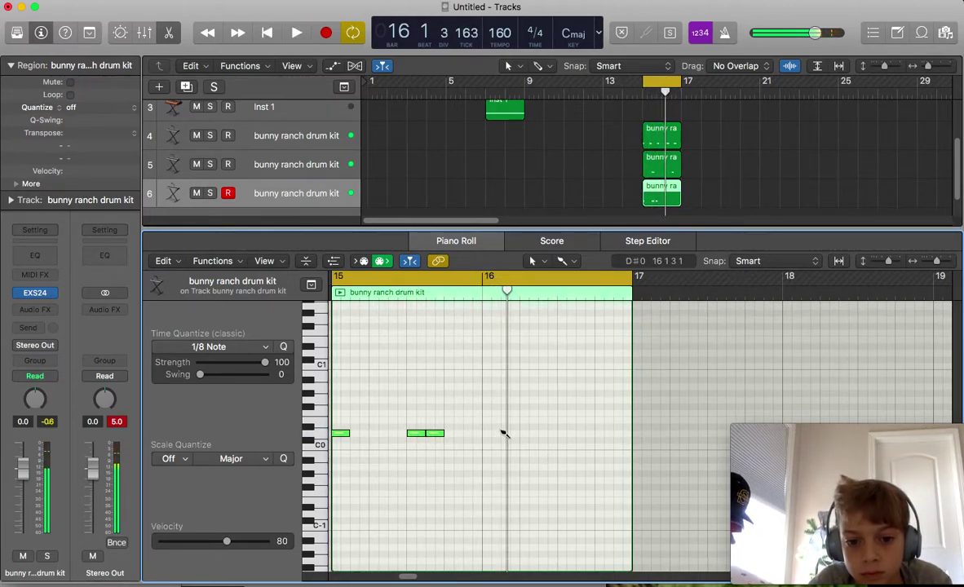
Step: Paint D0 eighth notes in bar 16 on the second halves of beats 1 and 2 and on both halves of beat 3
{"action": "left_click", "coordinate": [508, 435]}
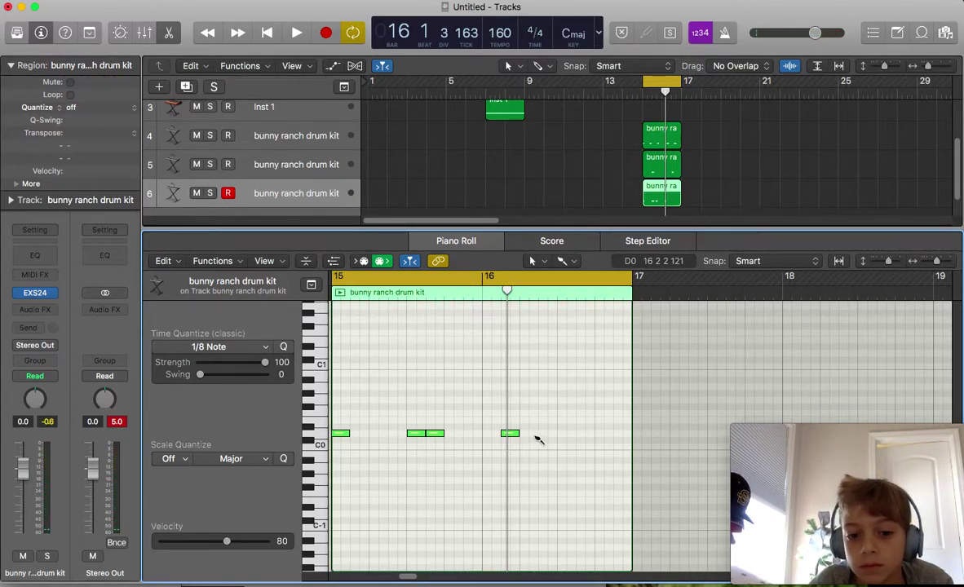
{"action": "left_click", "coordinate": [544, 435], "text": "super"}
{"action": "left_click_drag", "start_coordinate": [569, 441], "coordinate": [602, 438]}
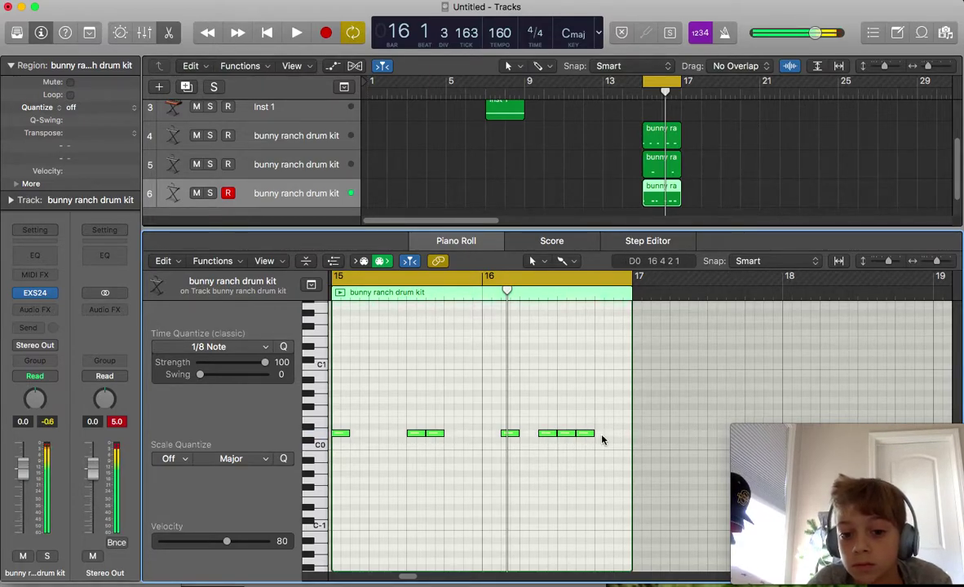
Step: Set Time Quantize to 1/32 Triplet (1/48), paint a D0 roll across beat 4 of bar 16, and play it
{"action": "left_click", "coordinate": [198, 347]}
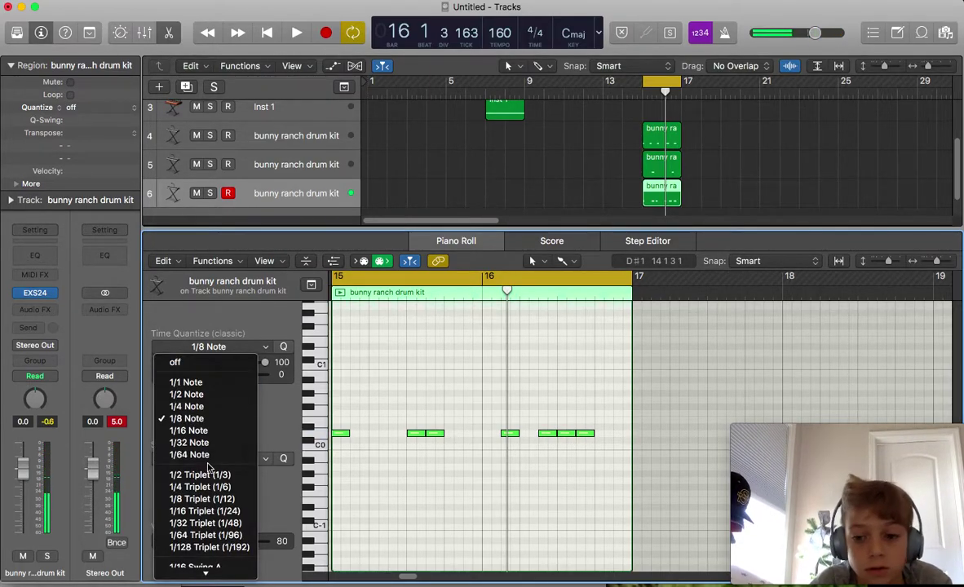
{"action": "left_click", "coordinate": [198, 523]}
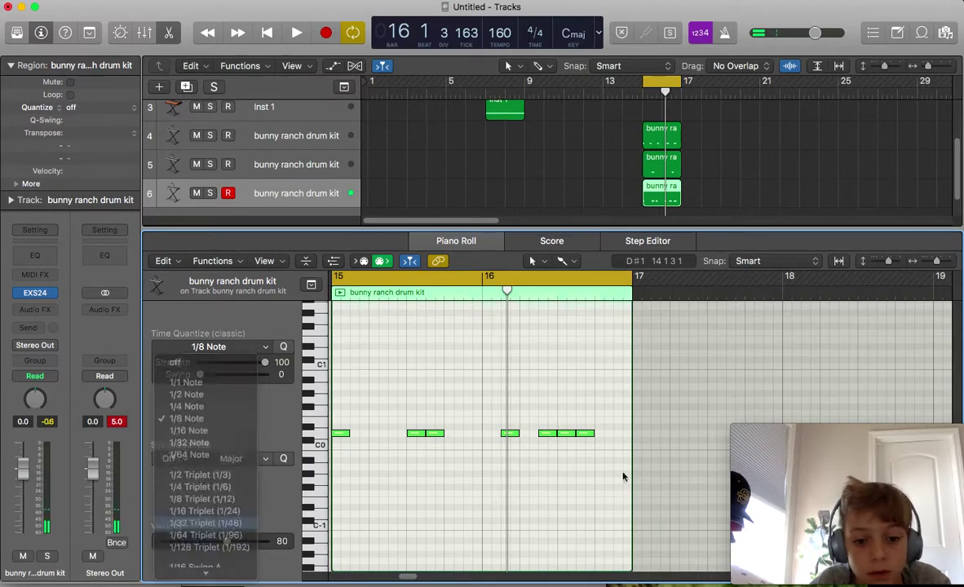
{"action": "left_click_drag", "start_coordinate": [601, 438], "coordinate": [633, 435]}
{"action": "left_click", "coordinate": [597, 434]}
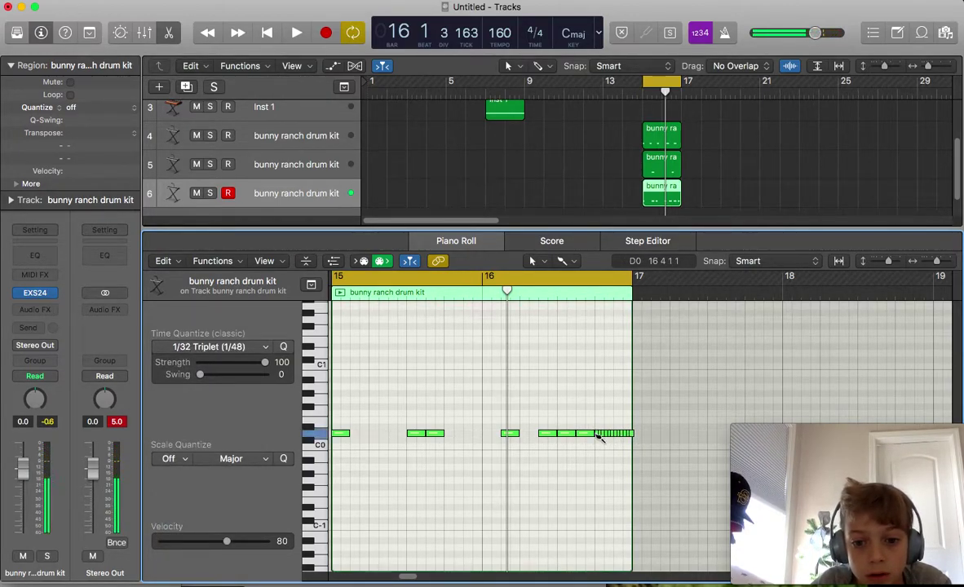
{"action": "key", "text": "space"}
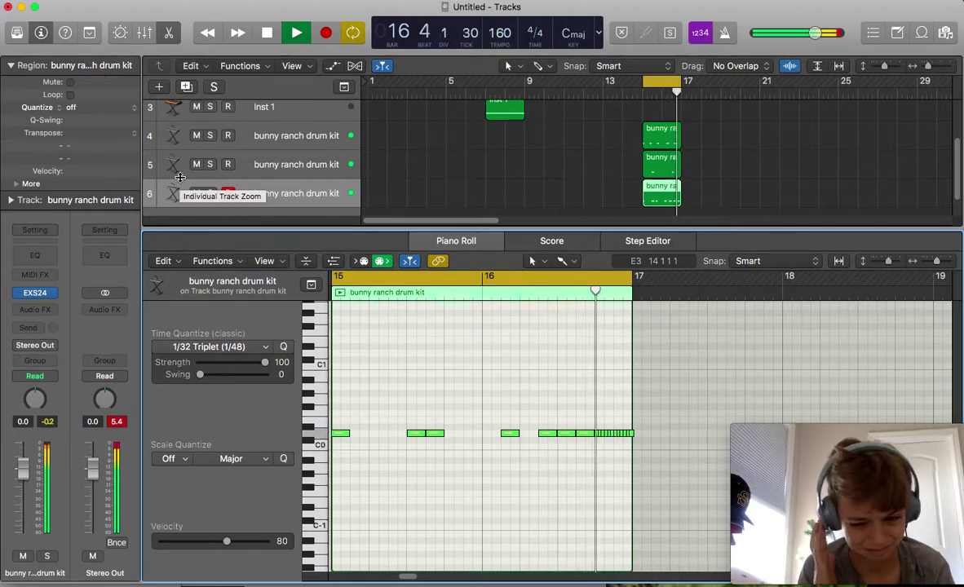
{"action": "key", "text": "space"}
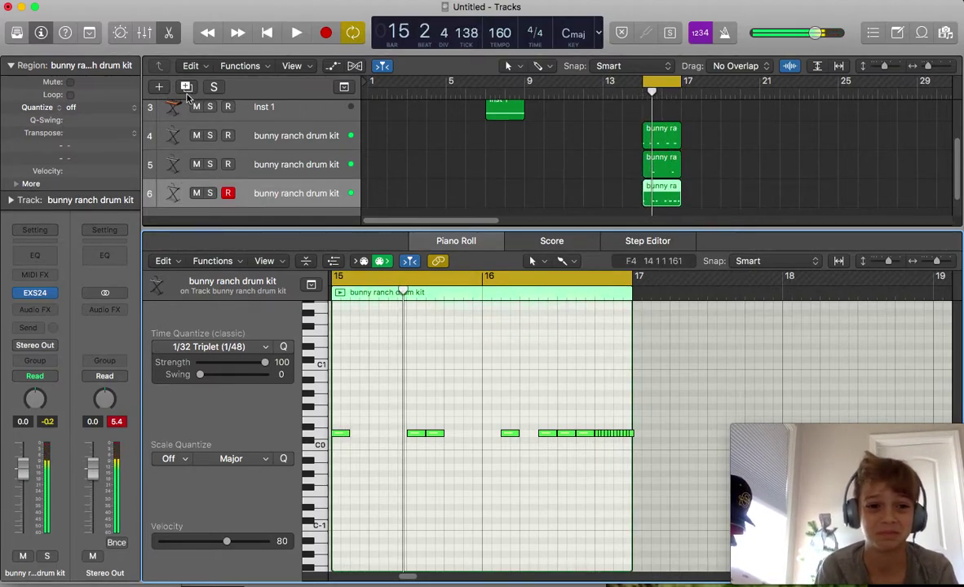
Step: Duplicate the drum kit track, create a region from bar 15 to bar 17 on track 7, and audition a drum key just above C0
{"action": "left_click", "coordinate": [186, 87]}
{"action": "key", "text": "space"}
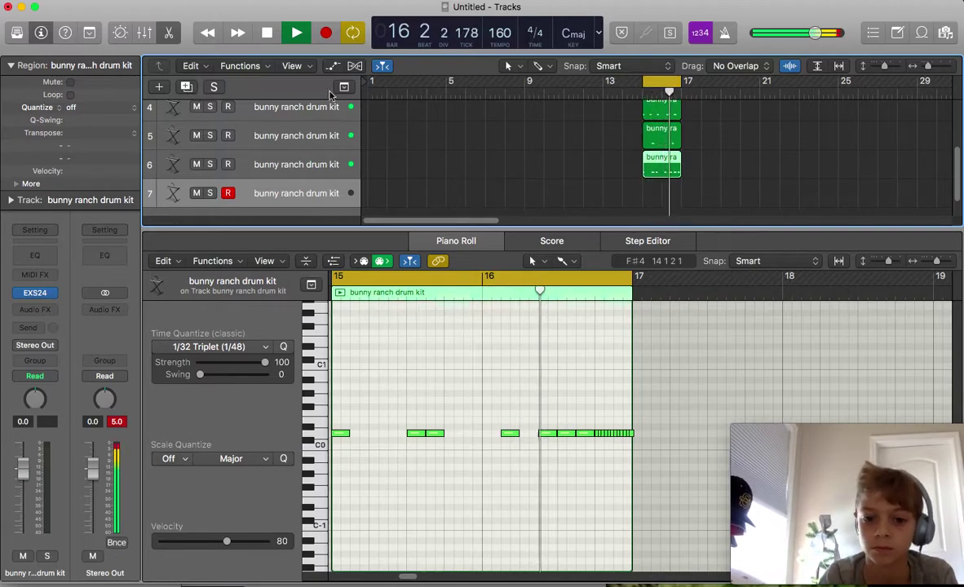
{"action": "key", "text": "space"}
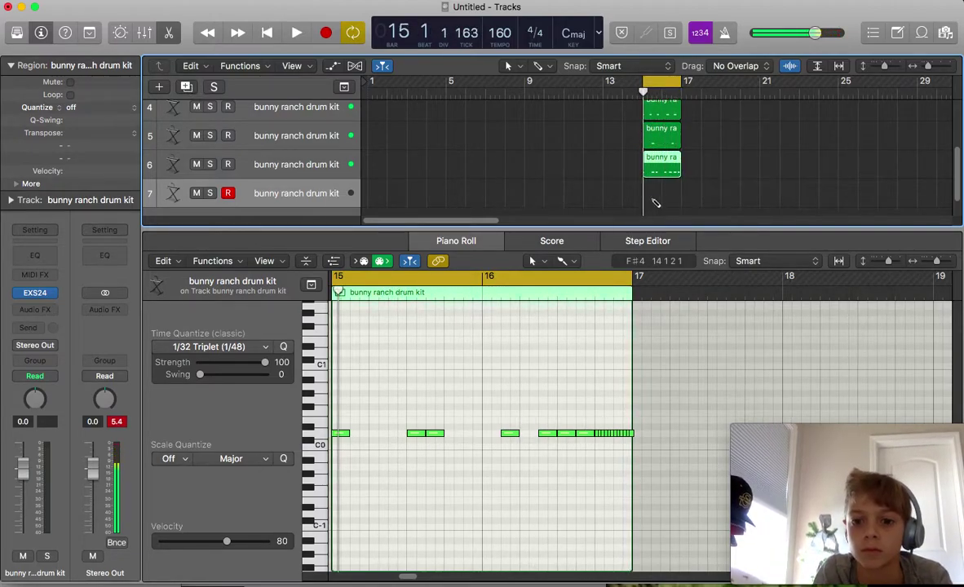
{"action": "left_click", "coordinate": [651, 202]}
{"action": "left_click_drag", "start_coordinate": [665, 202], "coordinate": [681, 205]}
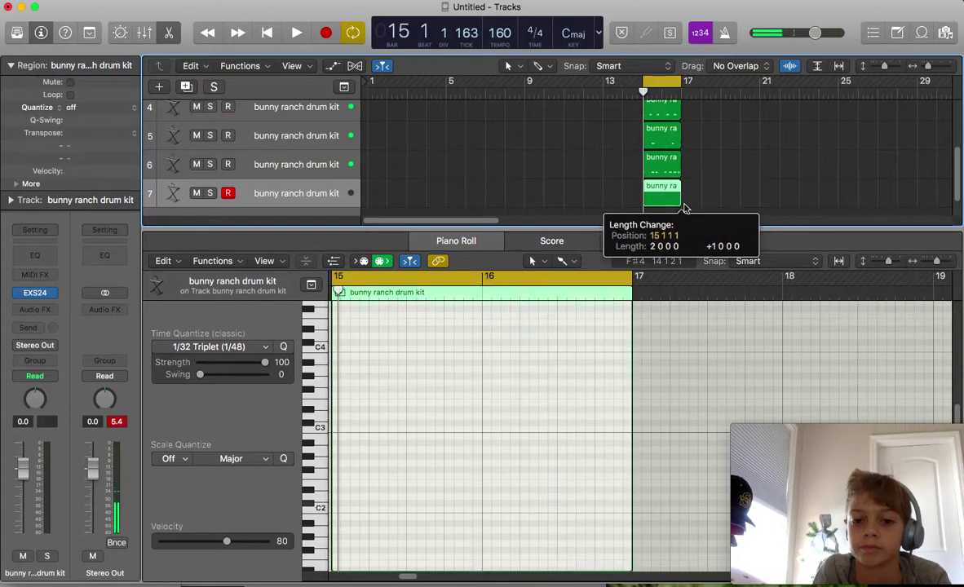
{"action": "scroll", "coordinate": [318, 472], "scroll_direction": "down", "scroll_amount": 5}
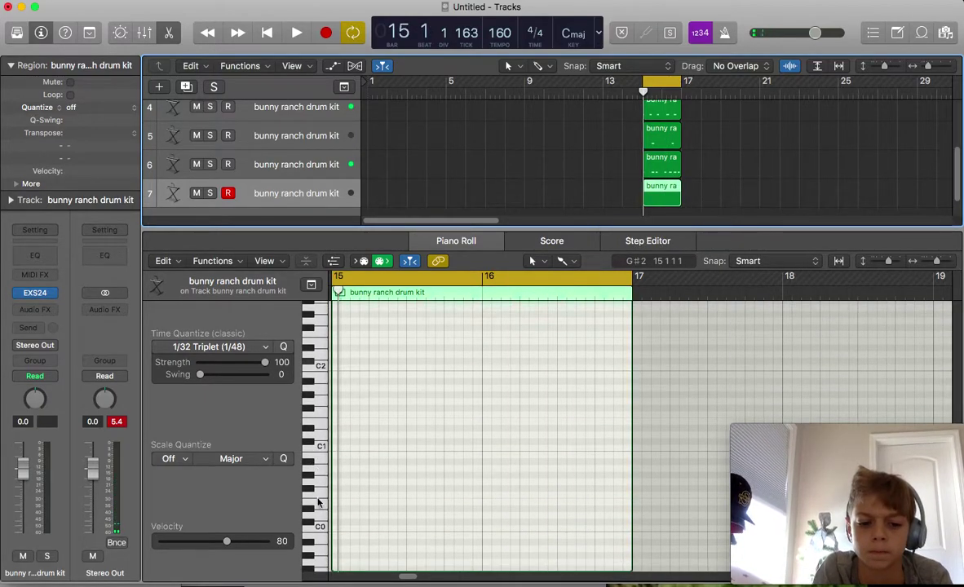
{"action": "left_click", "coordinate": [312, 509]}
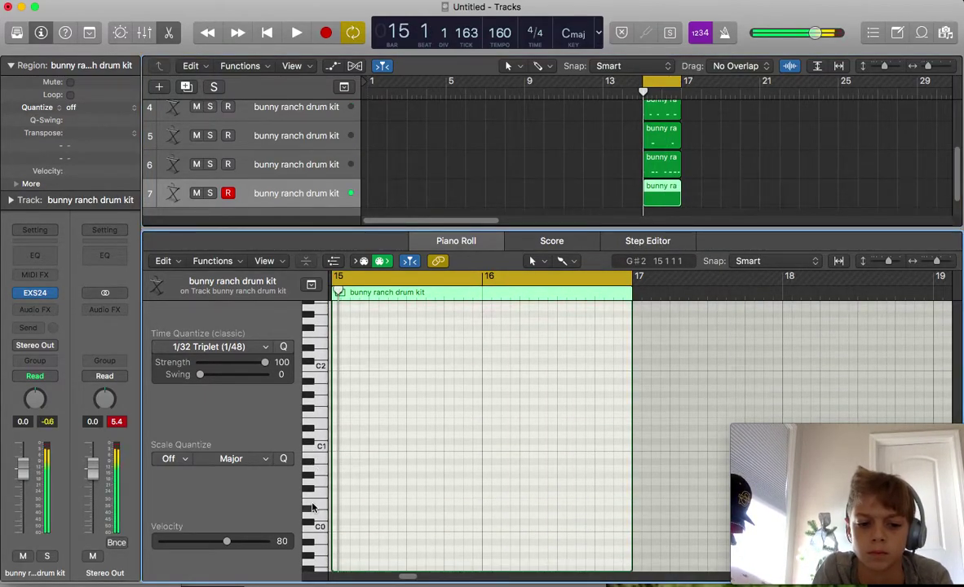
Step: Move the cycle range to bars 13 to 15 and the empty track 7 region to bar 13
{"action": "scroll", "coordinate": [621, 84], "scroll_direction": "up", "scroll_amount": 5}
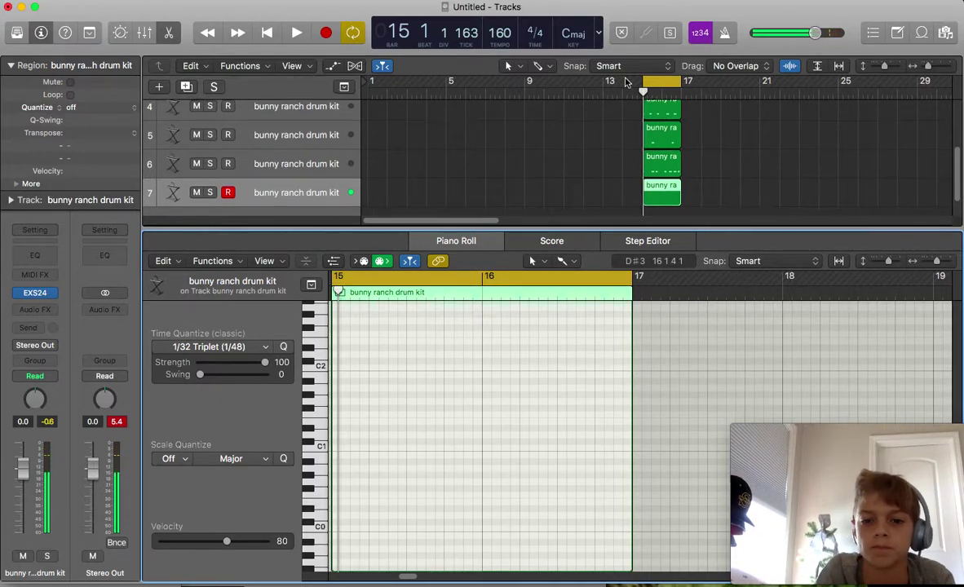
{"action": "left_click_drag", "start_coordinate": [601, 84], "coordinate": [628, 85]}
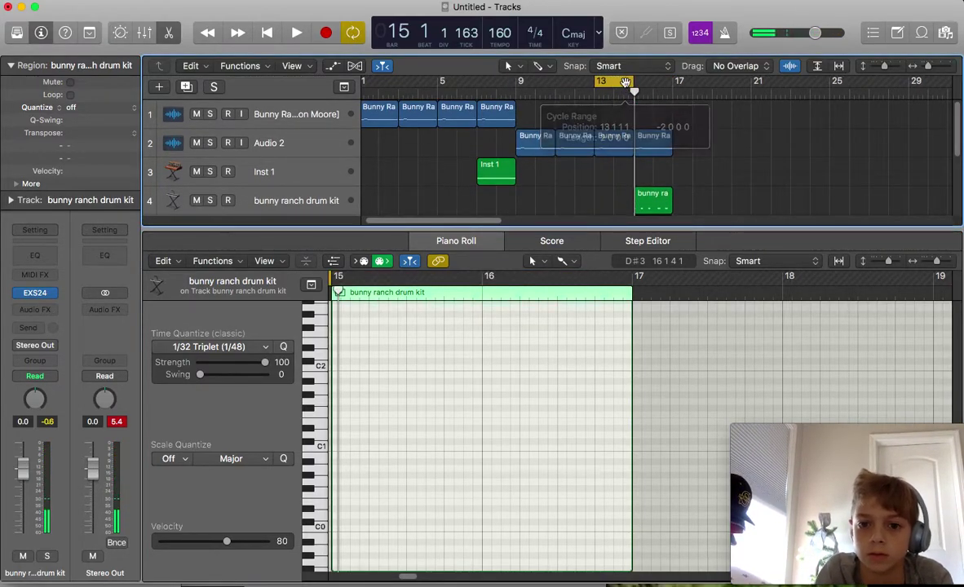
{"action": "scroll", "coordinate": [605, 208], "scroll_direction": "down", "scroll_amount": 5}
{"action": "left_click_drag", "start_coordinate": [652, 168], "coordinate": [615, 173]}
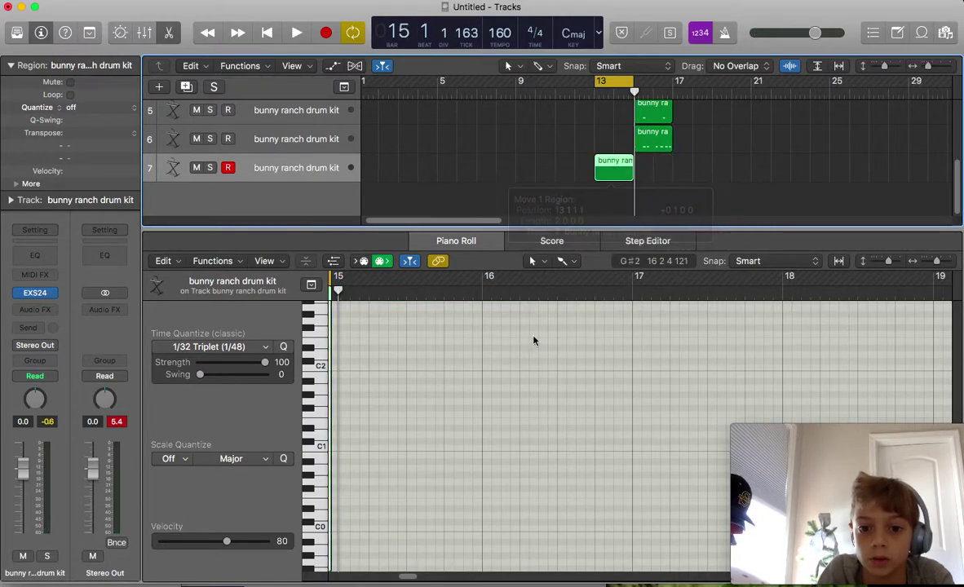
Step: Set Time Quantize to 1/32 Note and paint short E0 rolls at the starts of beats 3 and 4 in bar 14
{"action": "left_click", "coordinate": [258, 353]}
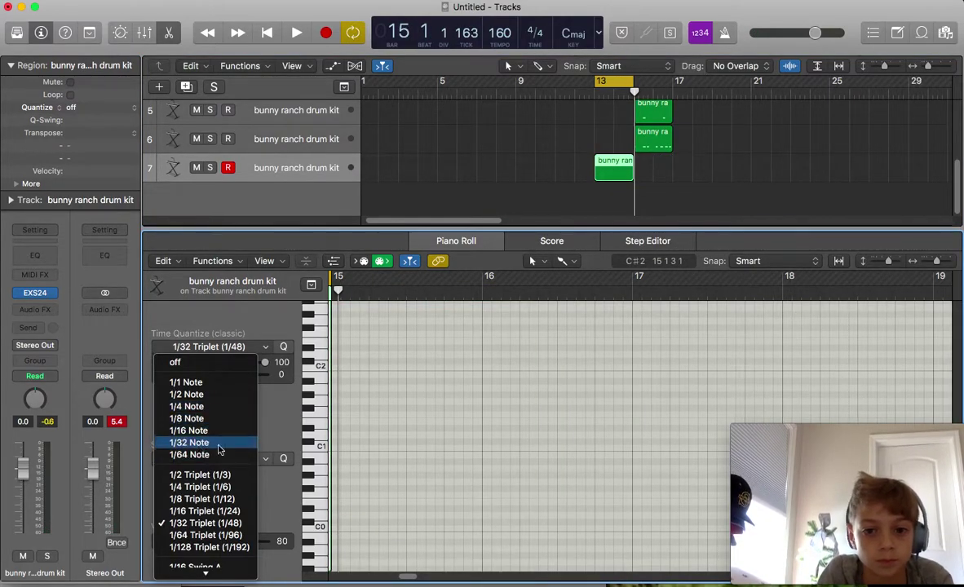
{"action": "left_click", "coordinate": [210, 443]}
{"action": "scroll", "coordinate": [568, 355], "scroll_direction": "left", "scroll_amount": 5}
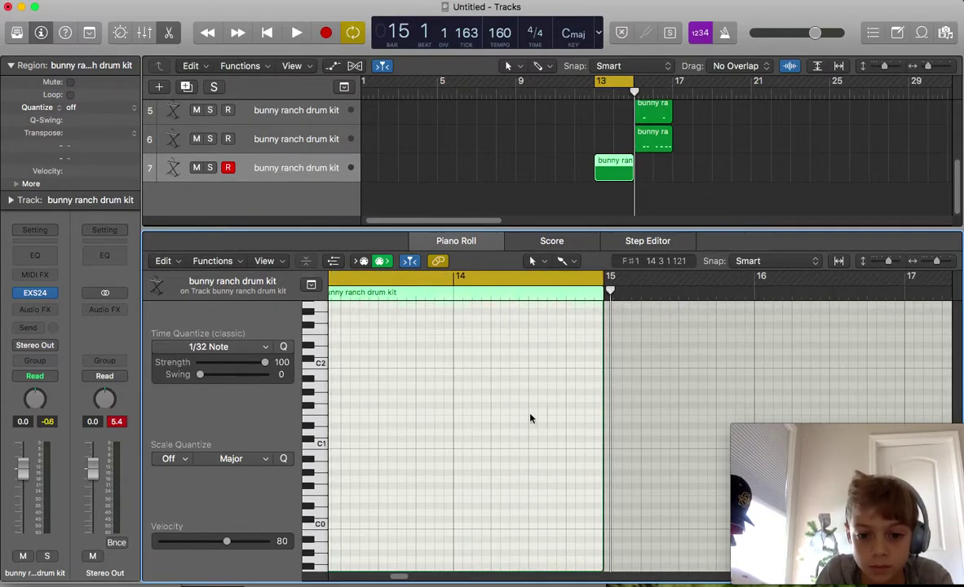
{"action": "scroll", "coordinate": [543, 495], "scroll_direction": "down", "scroll_amount": 1}
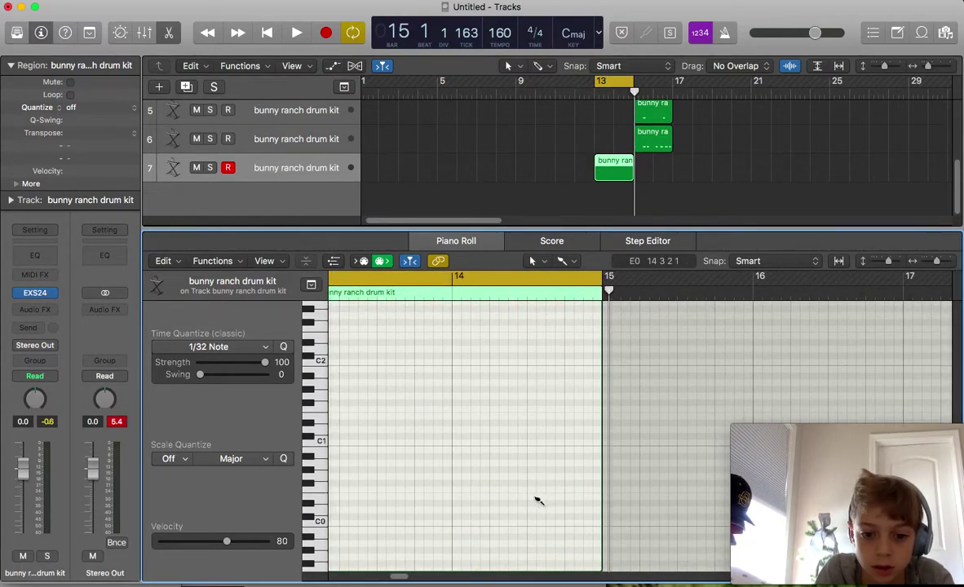
{"action": "left_click", "coordinate": [530, 496], "text": "super"}
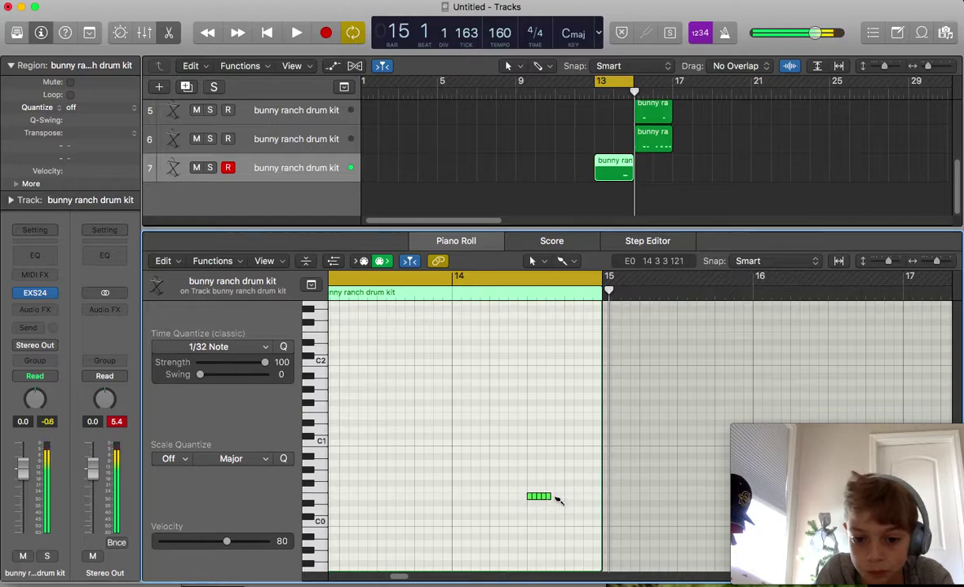
{"action": "left_click", "coordinate": [568, 497], "text": "super"}
Step: Play the new rolls from bar 13, turn the cycle off, and hide the Piano Roll
{"action": "key", "text": "space"}
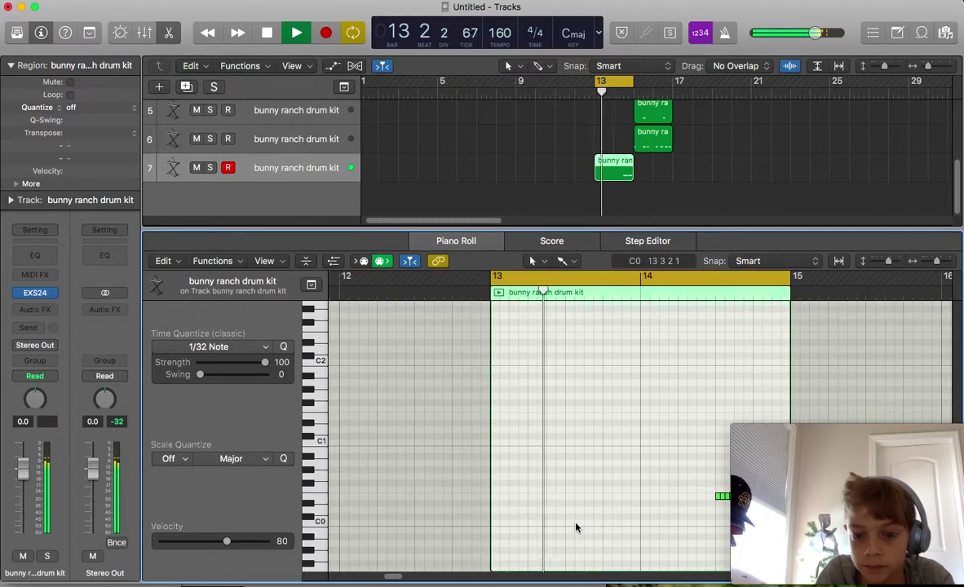
{"action": "scroll", "coordinate": [576, 527], "scroll_direction": "right", "scroll_amount": 1}
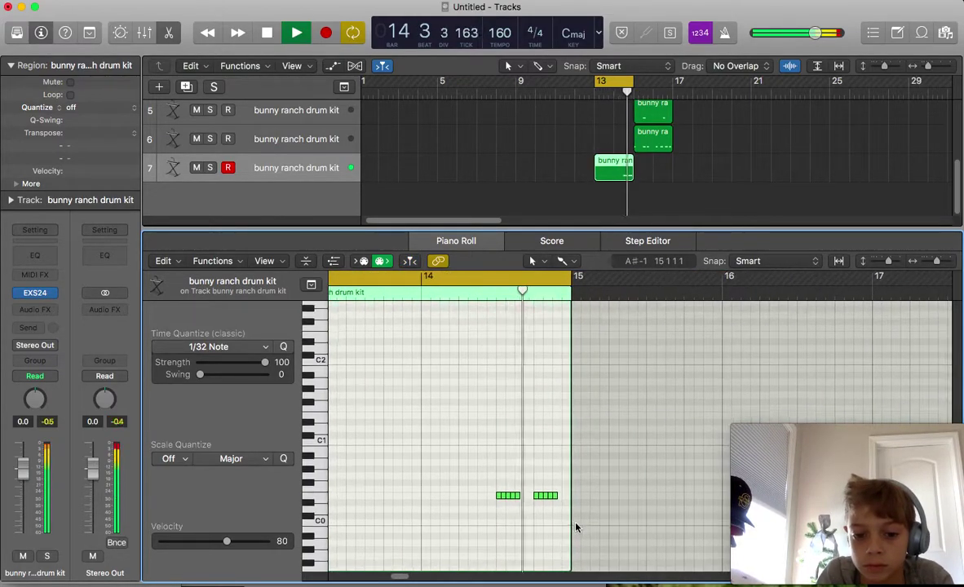
{"action": "key", "text": "space"}
{"action": "left_click", "coordinate": [599, 85]}
{"action": "key", "text": "space"}
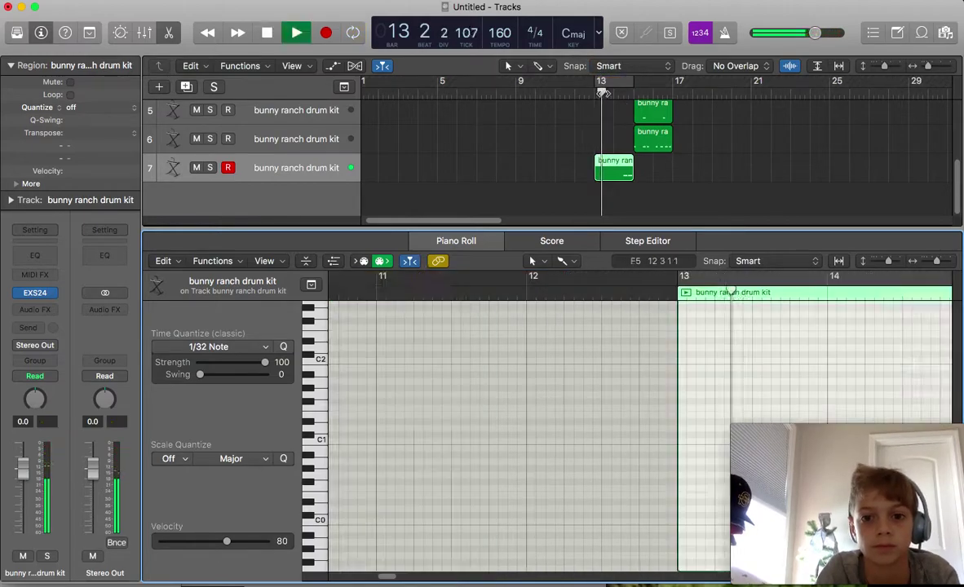
{"action": "scroll", "coordinate": [633, 151], "scroll_direction": "up", "scroll_amount": 3}
{"action": "key", "text": "p"}
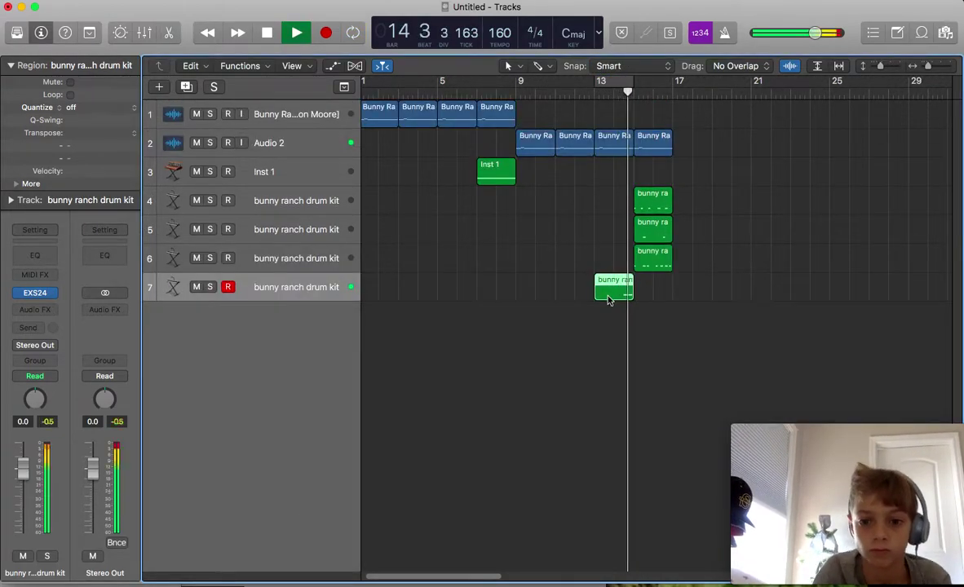
Step: Copy the Audio 2 and track 4 to 6 drum regions up to bar 23, and the track 7 fill and Inst 1 region to bar 21
{"action": "left_click_drag", "start_coordinate": [687, 286], "coordinate": [767, 148]}
{"action": "left_click_drag", "start_coordinate": [616, 287], "coordinate": [770, 292]}
{"action": "left_click_drag", "start_coordinate": [502, 182], "coordinate": [777, 189]}
{"action": "left_click", "coordinate": [812, 237]}
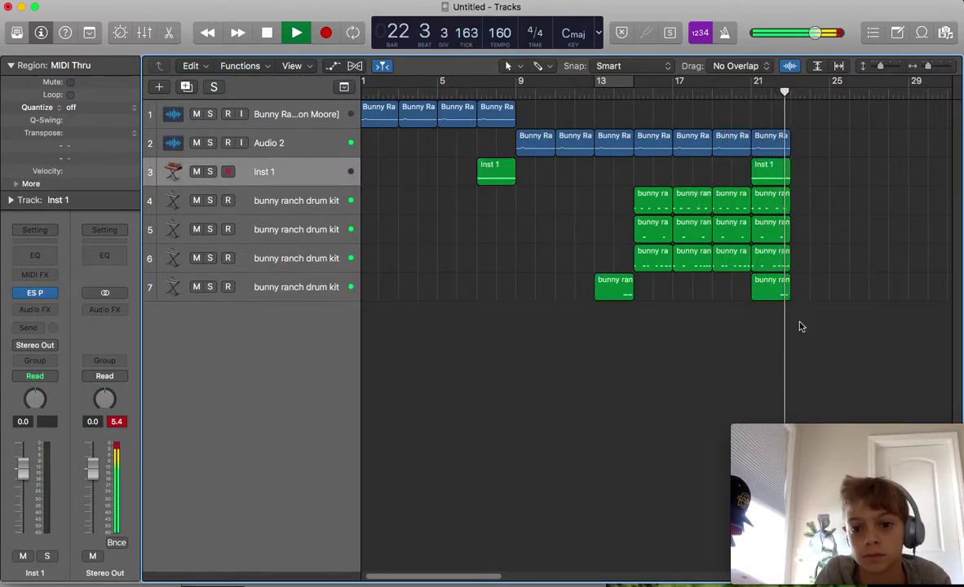
{"action": "key", "text": "space"}
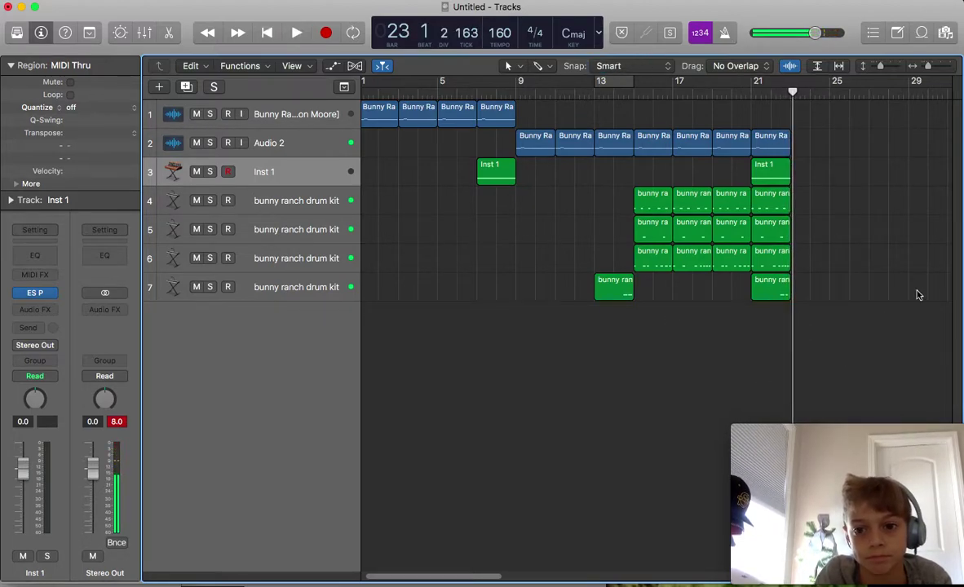
Step: Delete the Audio 2 regions from bar 15 onward and fill track 1 from bar 15 to bar 31 with copies of its sample regions
{"action": "scroll", "coordinate": [729, 288], "scroll_direction": "right", "scroll_amount": 5}
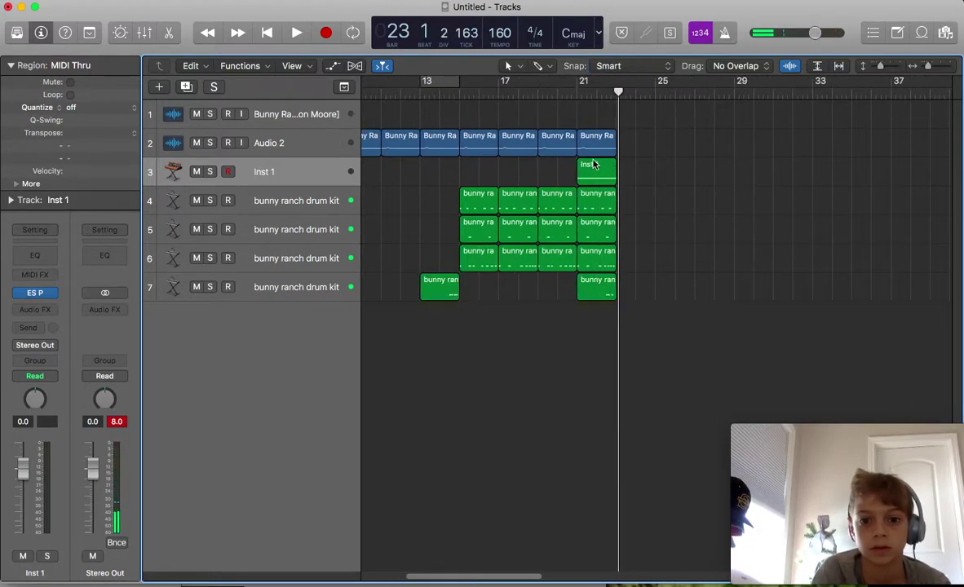
{"action": "left_click_drag", "start_coordinate": [585, 133], "coordinate": [467, 148]}
{"action": "key", "text": "Delete"}
{"action": "scroll", "coordinate": [467, 148], "scroll_direction": "left", "scroll_amount": 5}
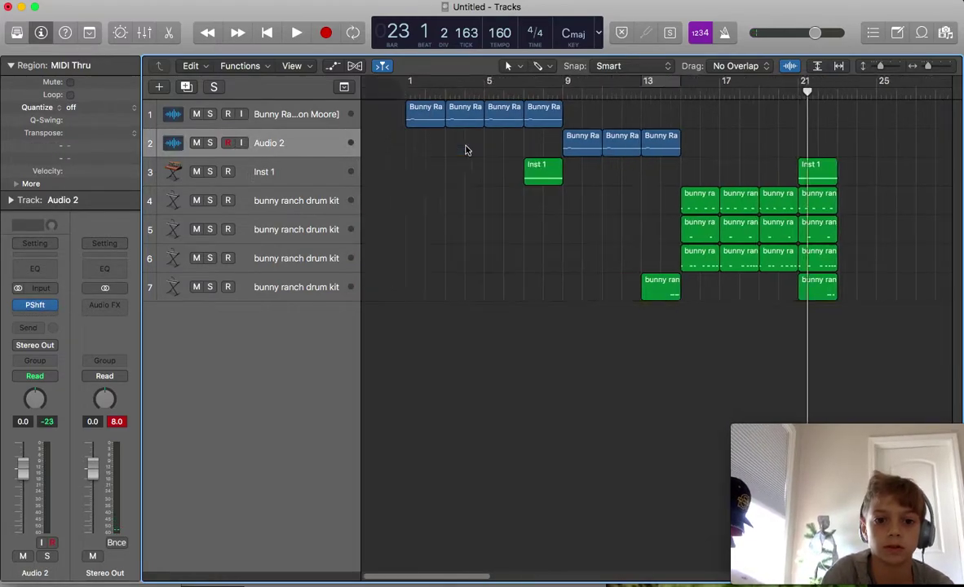
{"action": "left_click_drag", "start_coordinate": [548, 120], "coordinate": [816, 122]}
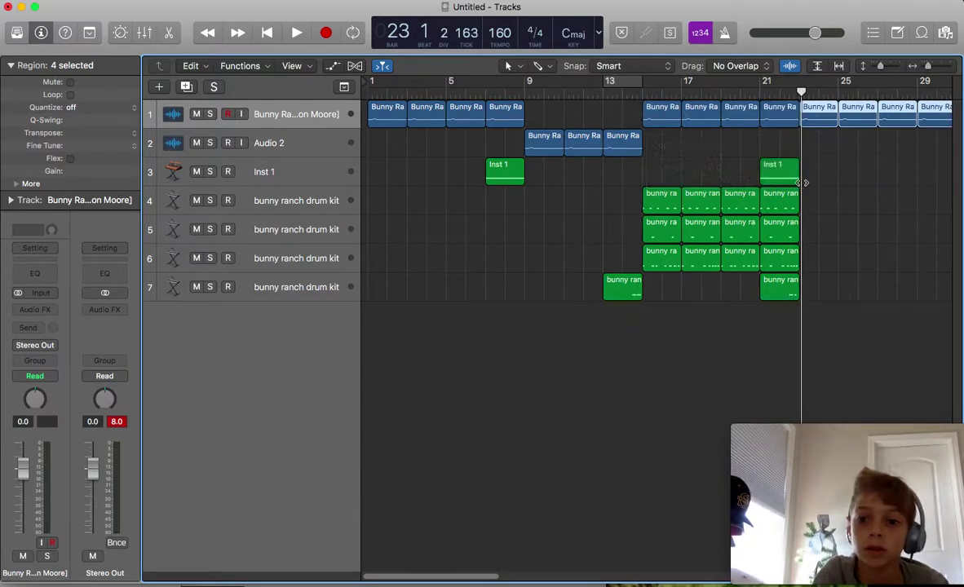
{"action": "left_click", "coordinate": [870, 185]}
Step: Play from bar 23 and copy the track 7 fill and the Inst 1 region to bar 29
{"action": "scroll", "coordinate": [871, 185], "scroll_direction": "right", "scroll_amount": 5}
{"action": "key", "text": "space"}
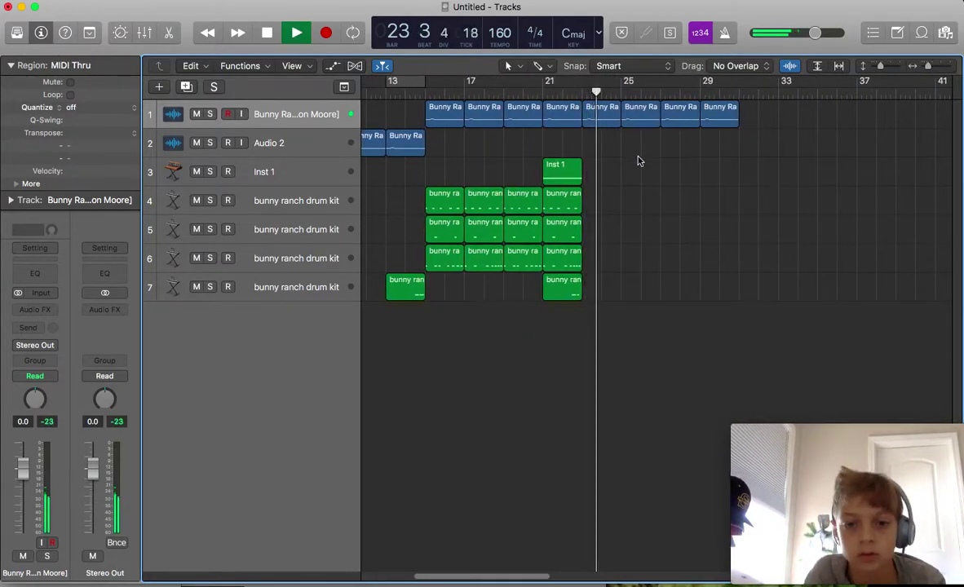
{"action": "left_click_drag", "start_coordinate": [561, 284], "coordinate": [724, 287]}
{"action": "left_click_drag", "start_coordinate": [561, 173], "coordinate": [714, 186]}
{"action": "key", "text": "space"}
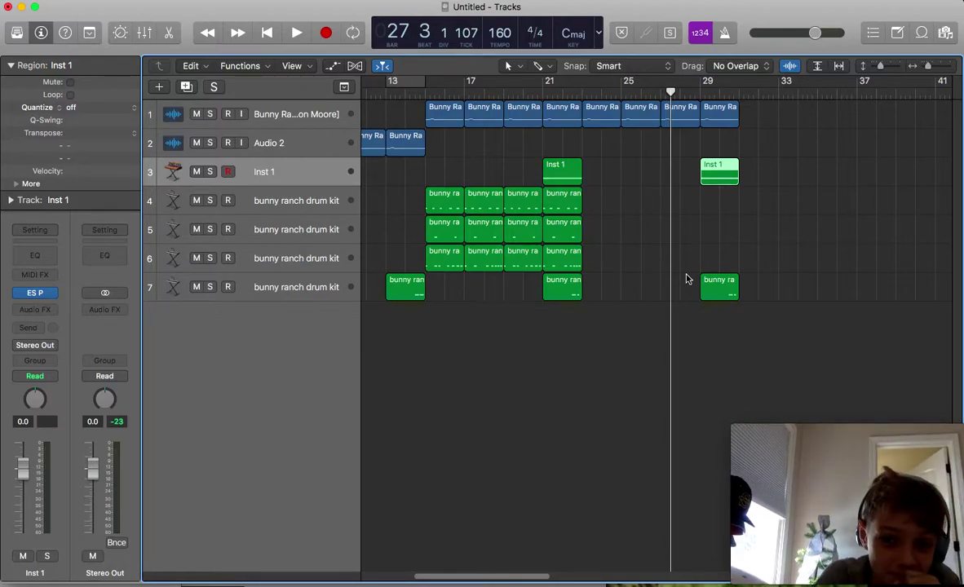
Step: Play the arrangement from bar 15 and again from bar 29
{"action": "key", "text": "Return"}
{"action": "key", "text": "space"}
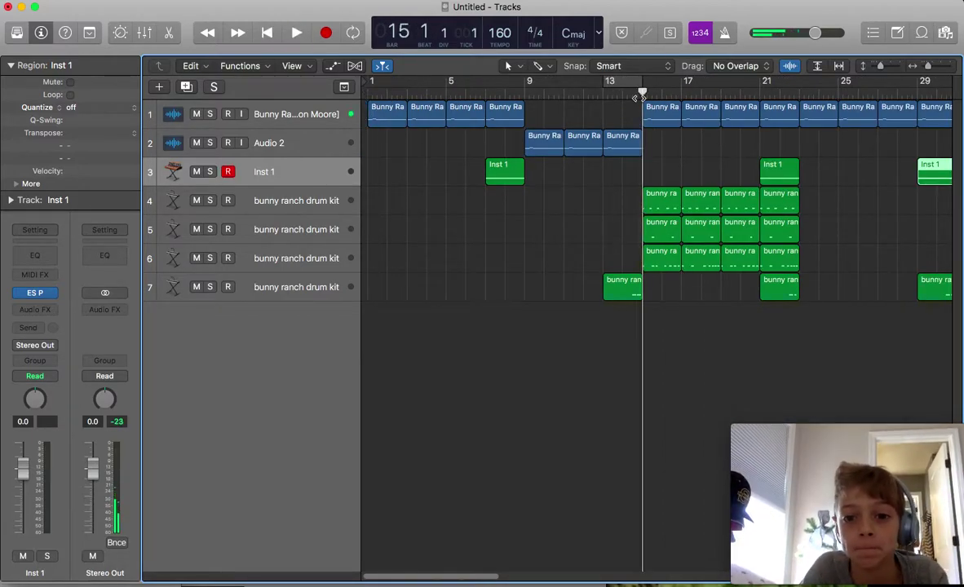
{"action": "key", "text": "space"}
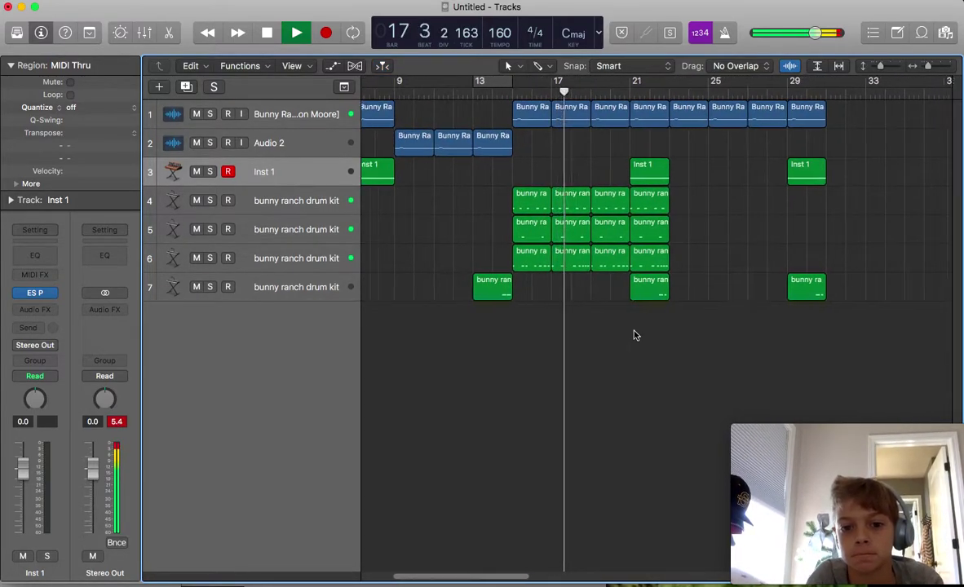
{"action": "key", "text": "space"}
{"action": "left_click", "coordinate": [739, 97]}
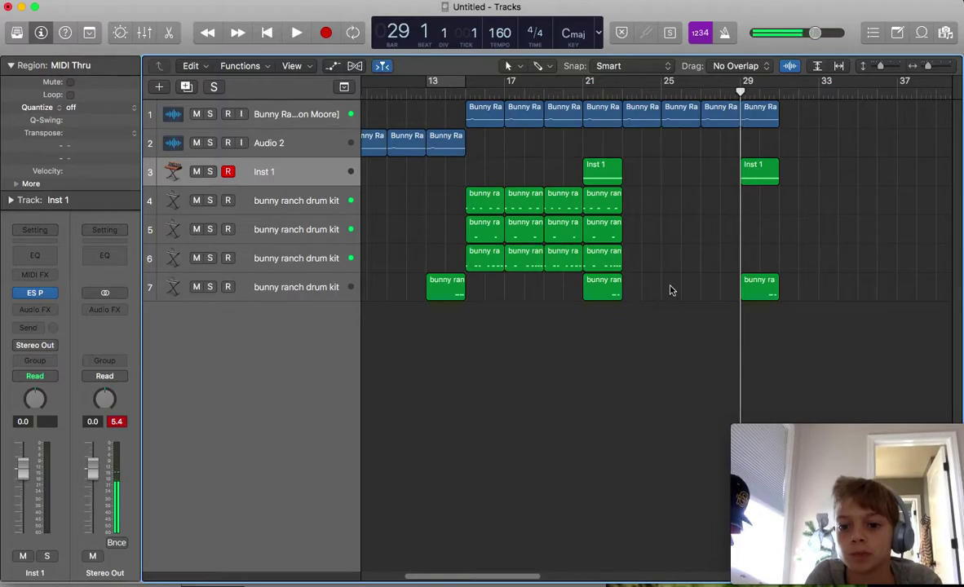
{"action": "key", "text": "space"}
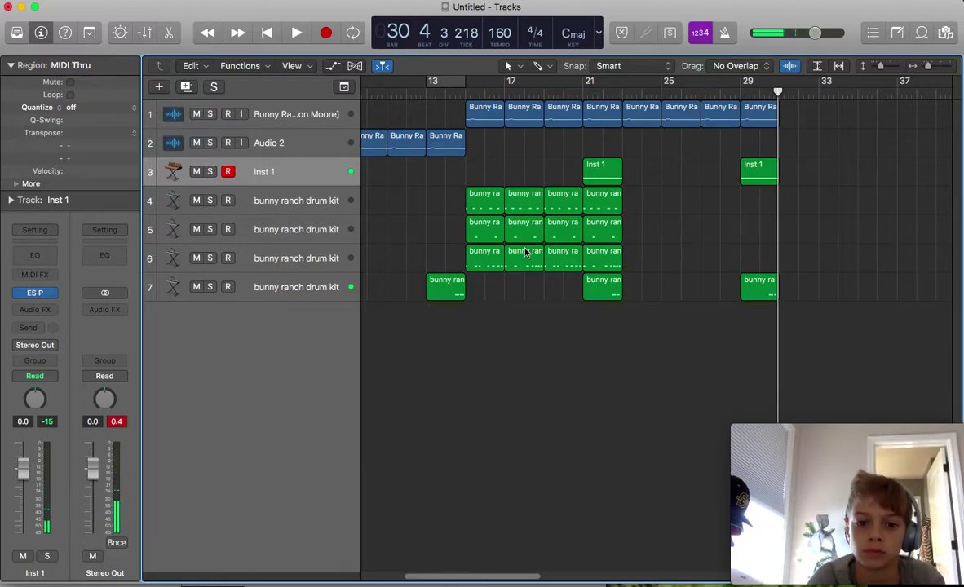
Step: Try copying the sample, Inst 1 and drum kit section to bars 31 to 39, and delete those copies
{"action": "left_click_drag", "start_coordinate": [625, 321], "coordinate": [786, 190]}
{"action": "left_click", "coordinate": [745, 121]}
{"action": "left_click_drag", "start_coordinate": [746, 121], "coordinate": [641, 120]}
{"action": "left_click_drag", "start_coordinate": [775, 121], "coordinate": [873, 143]}
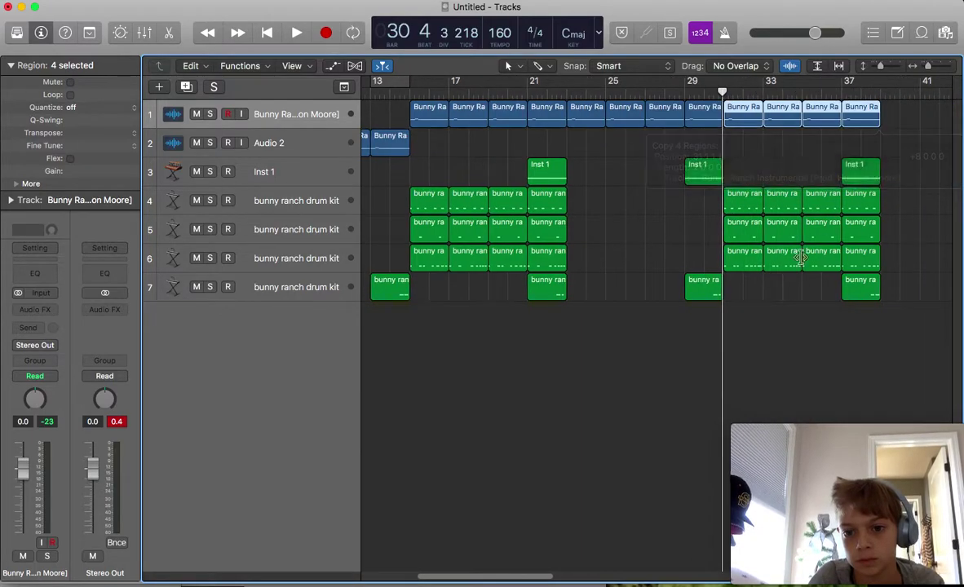
{"action": "left_click", "coordinate": [754, 303]}
{"action": "left_click_drag", "start_coordinate": [754, 304], "coordinate": [941, 128]}
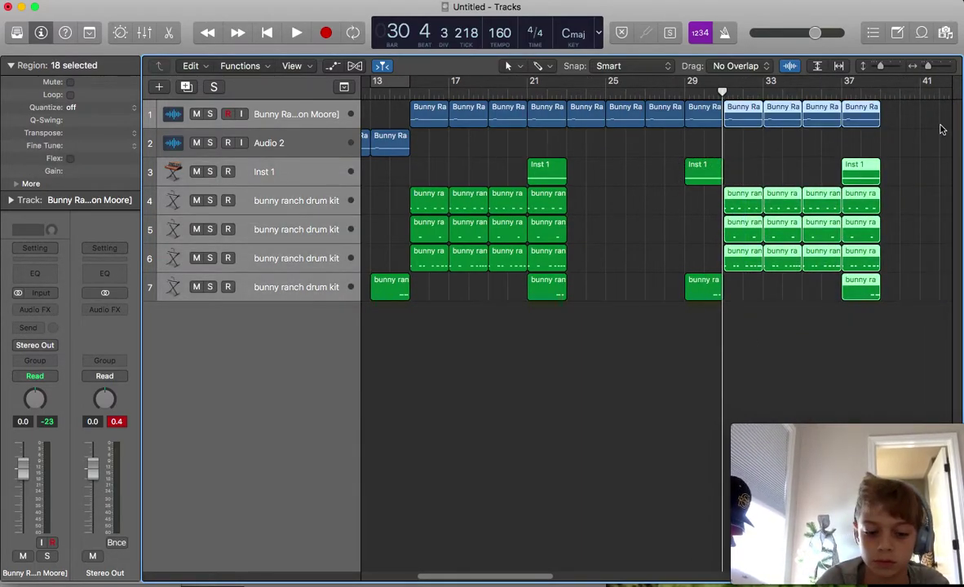
{"action": "key", "text": "Delete"}
Step: Copy the last Audio 2 region to bar 15
{"action": "left_click_drag", "start_coordinate": [374, 154], "coordinate": [347, 145]}
{"action": "scroll", "coordinate": [490, 151], "scroll_direction": "left", "scroll_amount": 5}
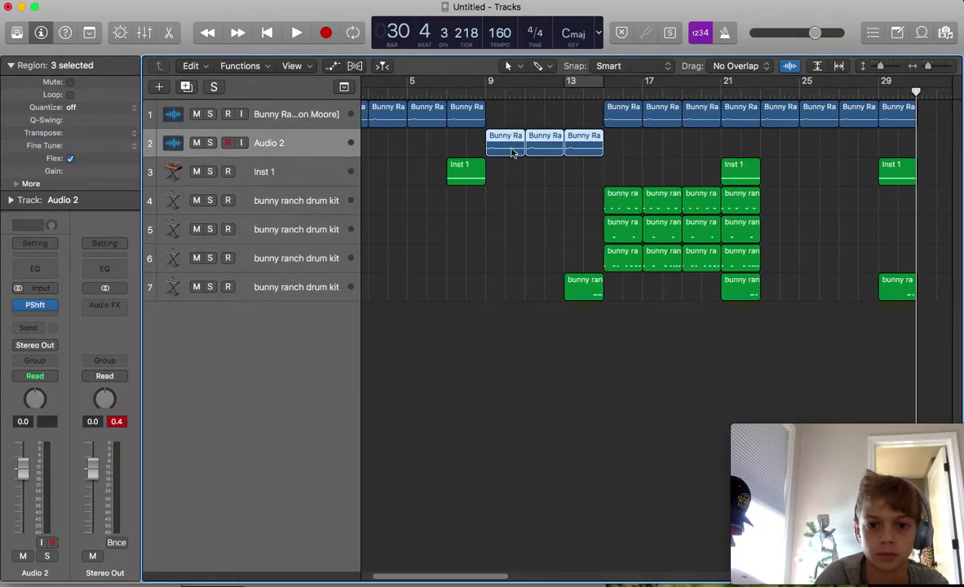
{"action": "left_click", "coordinate": [518, 186]}
{"action": "right_click", "coordinate": [587, 151]}
{"action": "left_click", "coordinate": [581, 145]}
{"action": "left_click_drag", "start_coordinate": [581, 144], "coordinate": [626, 147]}
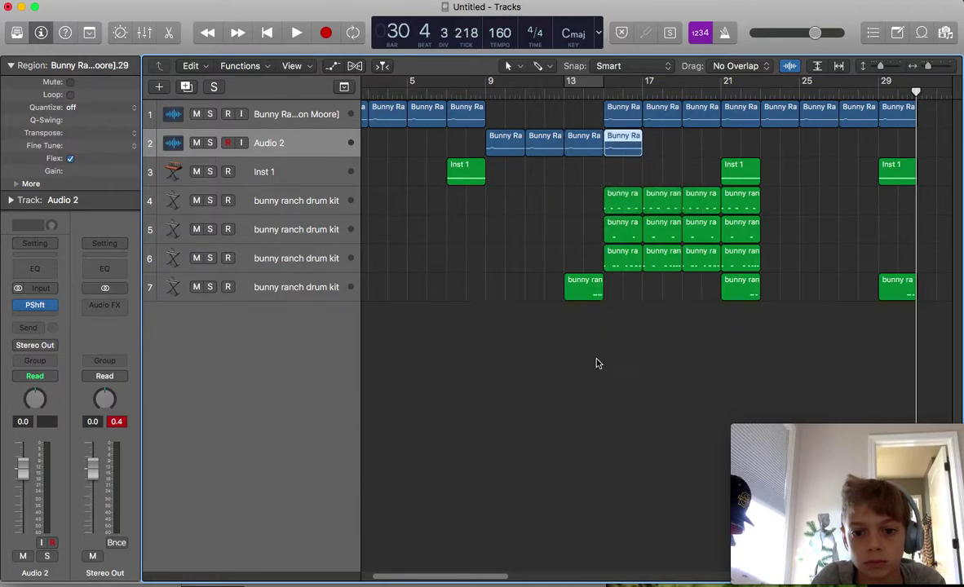
Step: Move all drum kit regions and the Inst 1 regions at bars 21 and 29 two bars later
{"action": "left_click", "coordinate": [566, 338]}
{"action": "left_click_drag", "start_coordinate": [566, 338], "coordinate": [765, 166]}
{"action": "left_click_drag", "start_coordinate": [618, 194], "coordinate": [659, 197]}
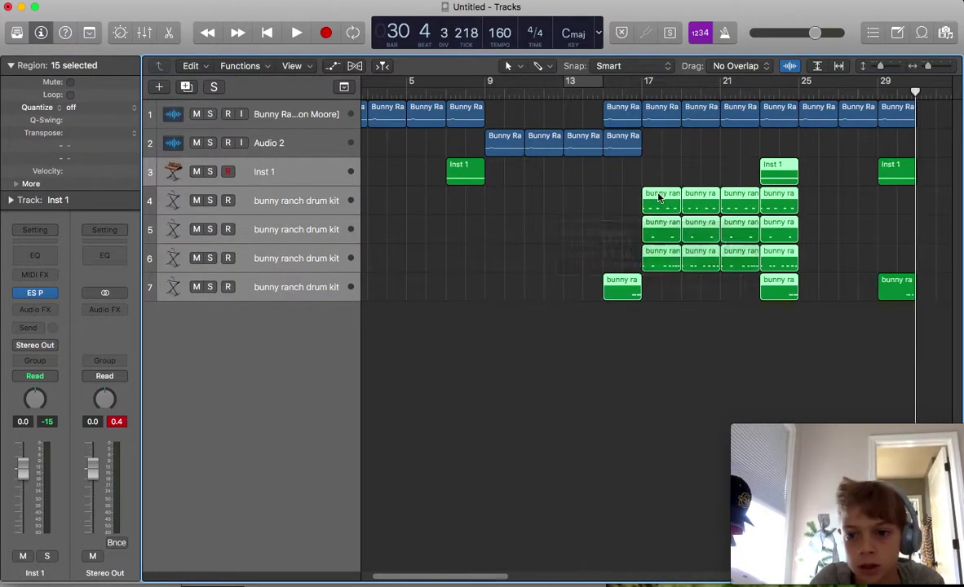
{"action": "scroll", "coordinate": [685, 232], "scroll_direction": "right", "scroll_amount": 5}
{"action": "left_click", "coordinate": [726, 207]}
{"action": "left_click", "coordinate": [726, 169]}
{"action": "left_click_drag", "start_coordinate": [727, 168], "coordinate": [766, 169]}
Step: Add a copy of the sample region at bar 31 on track 1 and delete the track 1 region at bar 15
{"action": "left_click", "coordinate": [743, 122]}
{"action": "left_click_drag", "start_coordinate": [775, 125], "coordinate": [779, 129]}
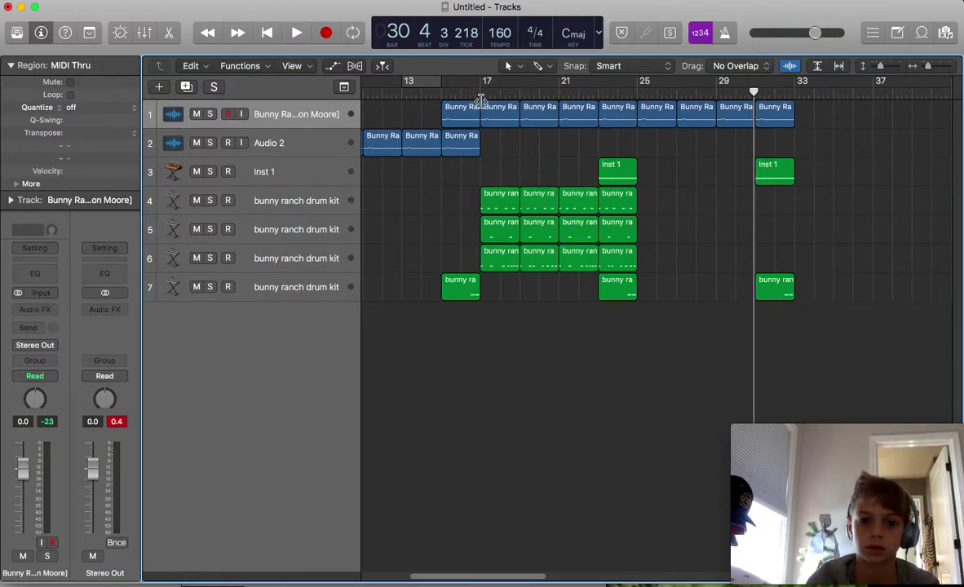
{"action": "key", "text": "Delete"}
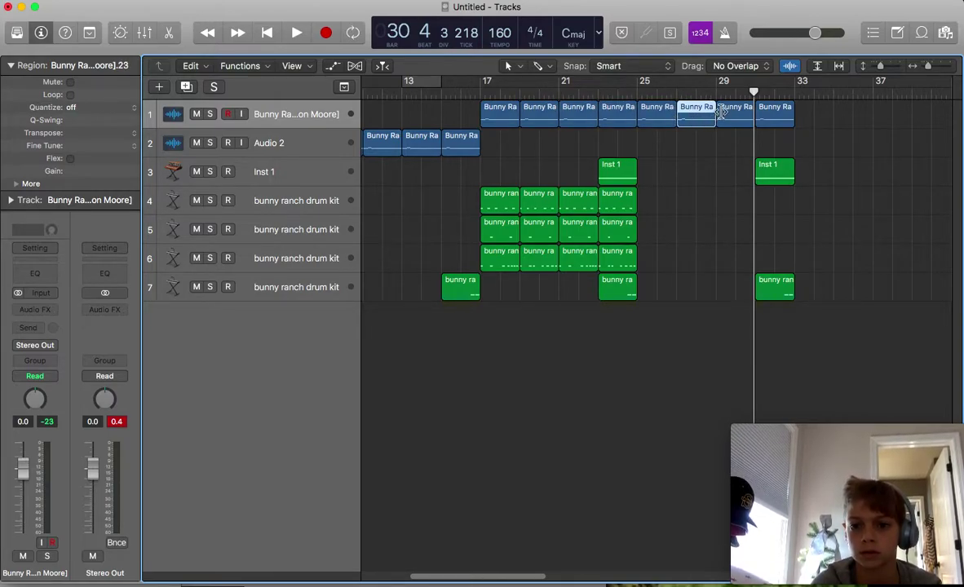
Step: Copy the four Audio 2 regions to bars 33 to 41, and the Inst 1 region and track 7 fill to bar 39
{"action": "scroll", "coordinate": [483, 205], "scroll_direction": "left", "scroll_amount": 5}
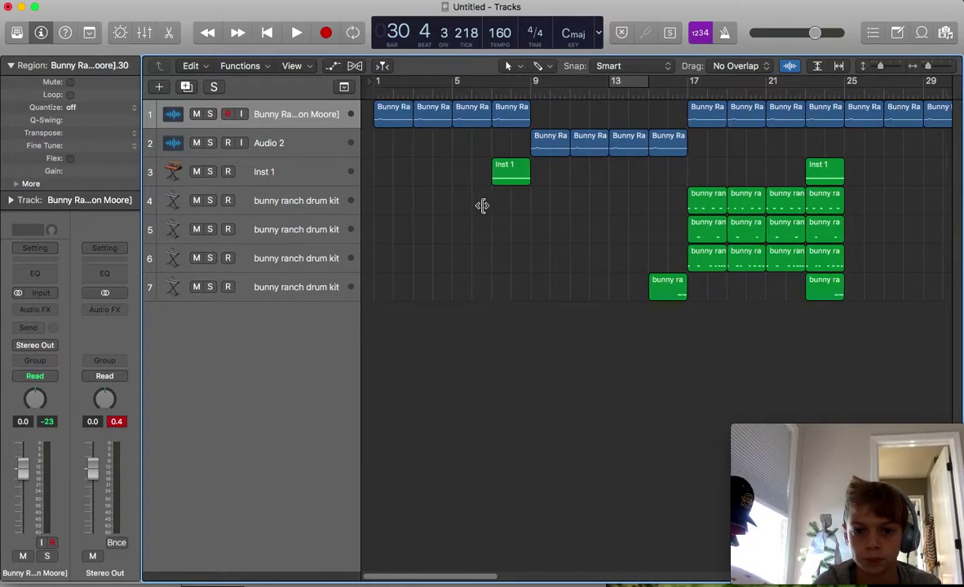
{"action": "scroll", "coordinate": [482, 206], "scroll_direction": "right", "scroll_amount": 8}
{"action": "scroll", "coordinate": [482, 209], "scroll_direction": "right", "scroll_amount": 5}
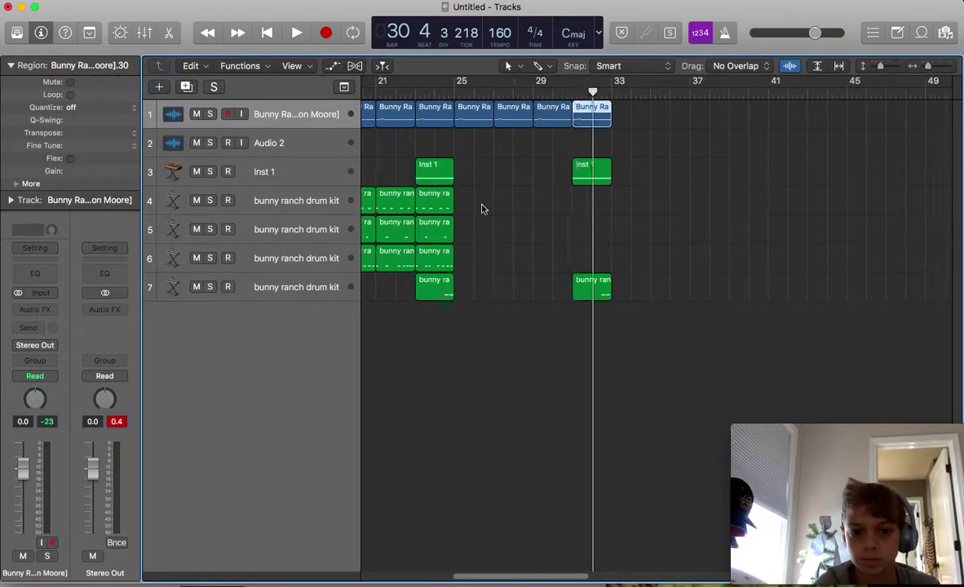
{"action": "left_click", "coordinate": [546, 104]}
{"action": "key", "text": "space"}
{"action": "scroll", "coordinate": [551, 125], "scroll_direction": "left", "scroll_amount": 12}
{"action": "left_click_drag", "start_coordinate": [696, 177], "coordinate": [816, 153]}
{"action": "left_click_drag", "start_coordinate": [671, 333], "coordinate": [897, 177]}
Step: Shorten the last Audio 2 region to one bar and two beats, and delete the Inst 1 regions at bars 31 and 39
{"action": "left_click_drag", "start_coordinate": [822, 149], "coordinate": [814, 150]}
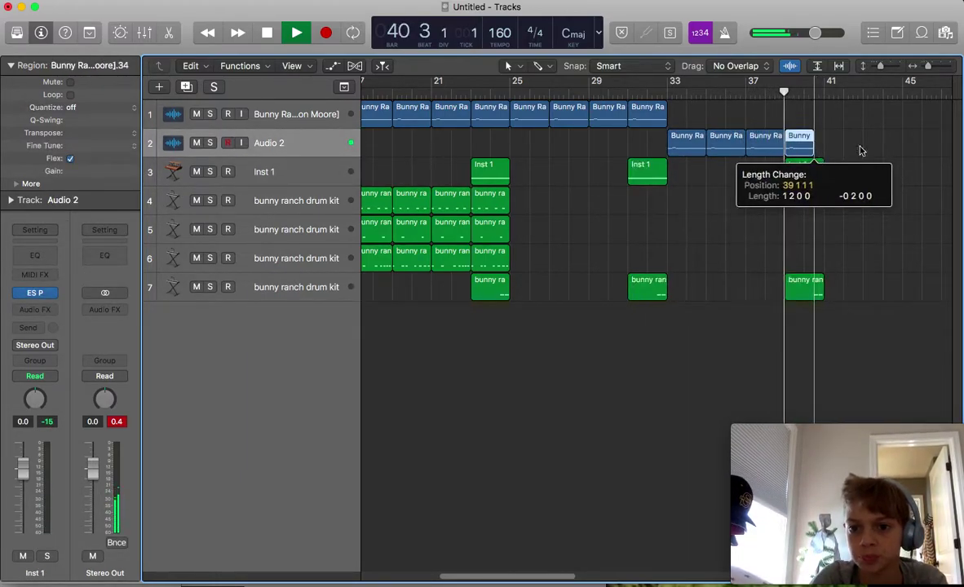
{"action": "left_click", "coordinate": [857, 151]}
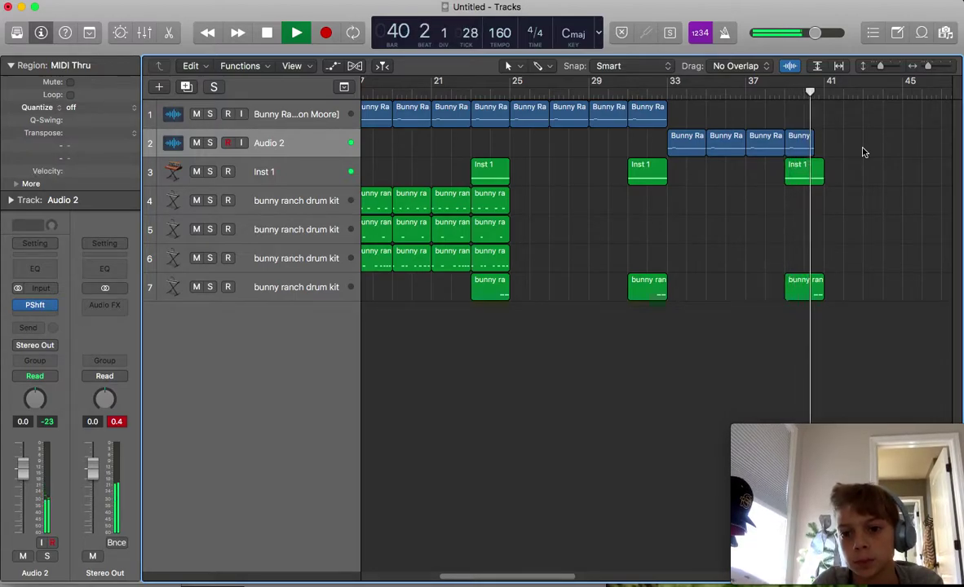
{"action": "left_click", "coordinate": [812, 173]}
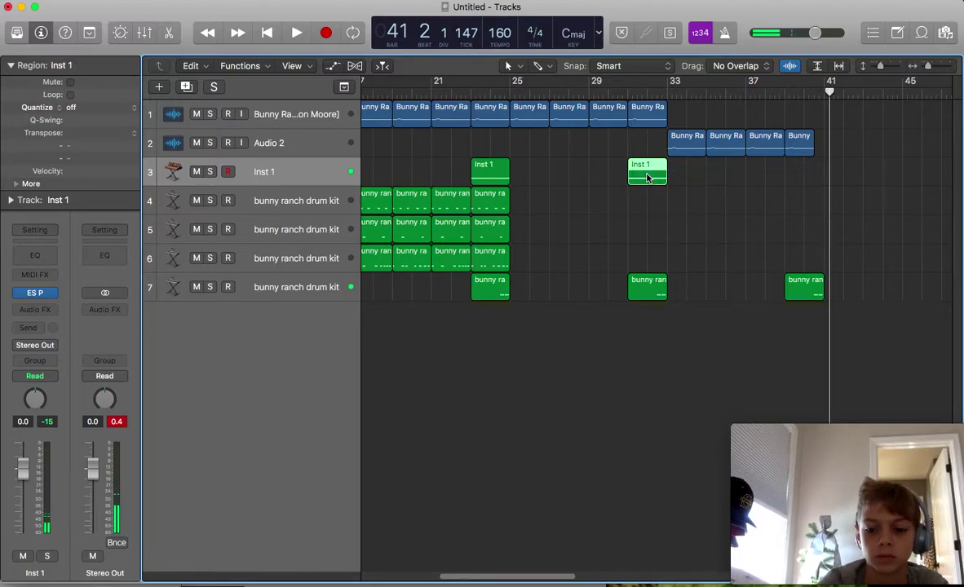
{"action": "key", "text": "Delete"}
Step: Play the ending section from bar 33 and from bar 39
{"action": "key", "text": "space"}
{"action": "key", "text": "space"}
{"action": "left_click", "coordinate": [670, 93]}
{"action": "key", "text": "space"}
{"action": "key", "text": "space"}
{"action": "left_click", "coordinate": [785, 93]}
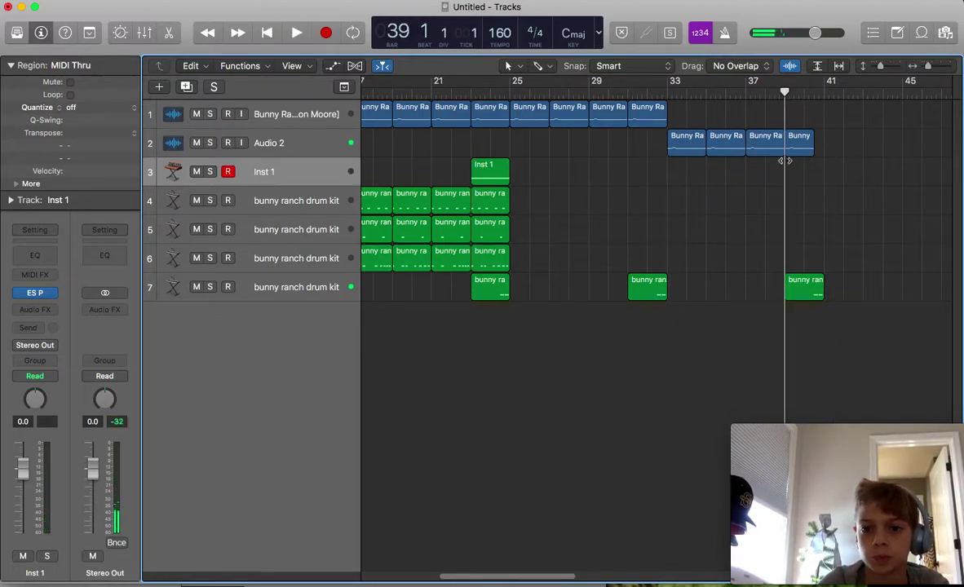
{"action": "key", "text": "space"}
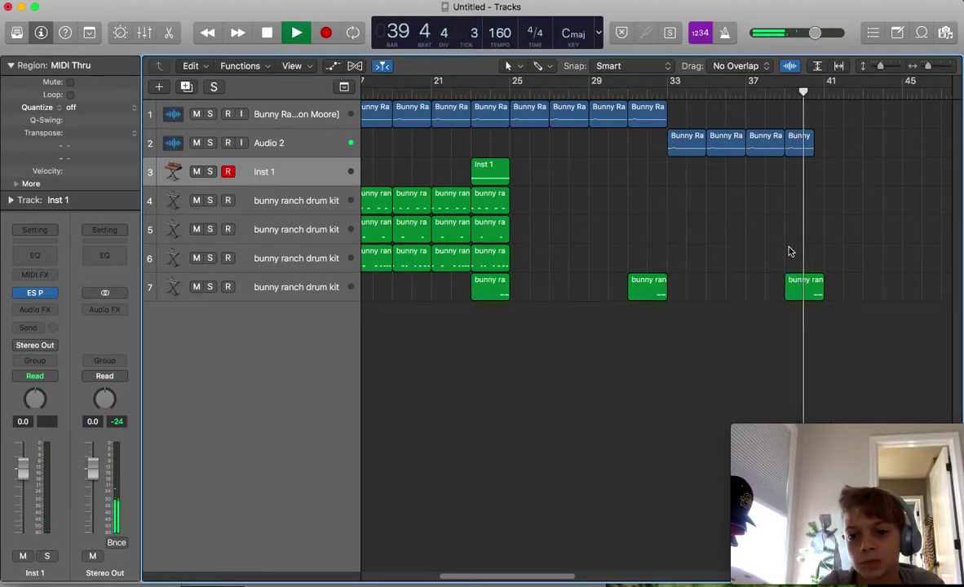
{"action": "key", "text": "space"}
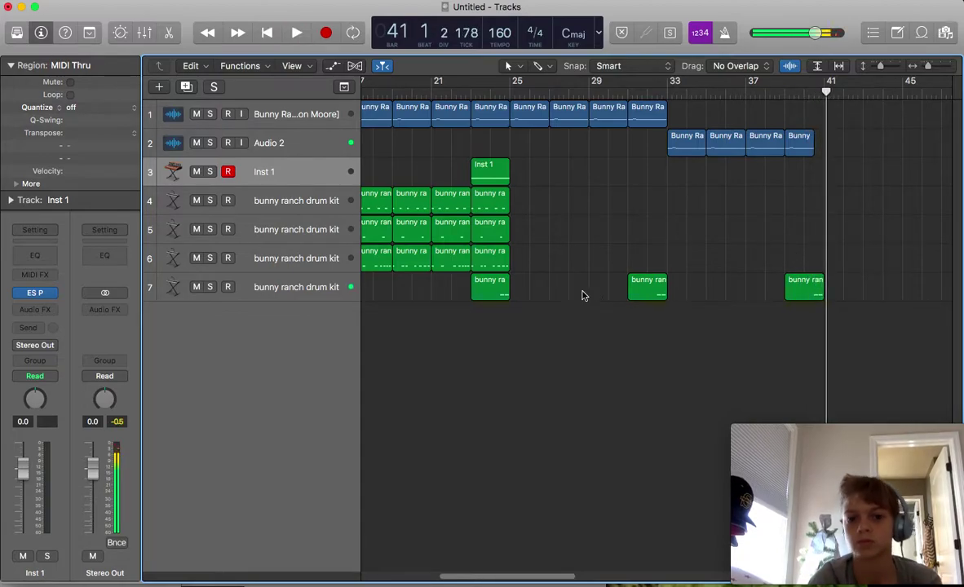
Step: Copy the track 4 and 5 drum regions from bar 17, plus the Inst 1 region and track 7 fill at bar 23, to about bar 41
{"action": "scroll", "coordinate": [582, 296], "scroll_direction": "left", "scroll_amount": 3}
{"action": "left_click_drag", "start_coordinate": [631, 182], "coordinate": [680, 228]}
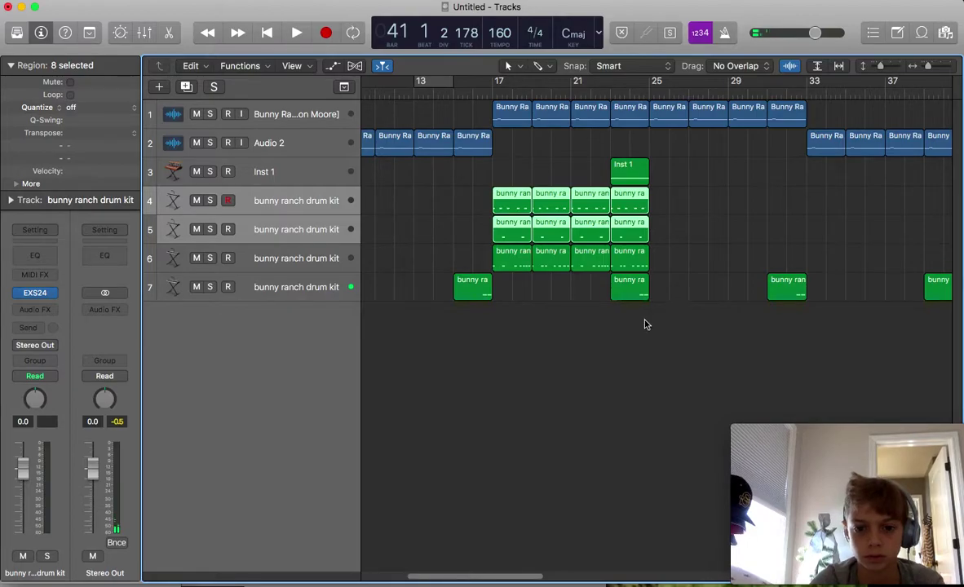
{"action": "left_click", "coordinate": [630, 287], "text": "shift"}
{"action": "left_click", "coordinate": [630, 165], "text": "shift"}
{"action": "left_click_drag", "start_coordinate": [508, 208], "coordinate": [900, 243]}
{"action": "scroll", "coordinate": [839, 212], "scroll_direction": "right", "scroll_amount": 5}
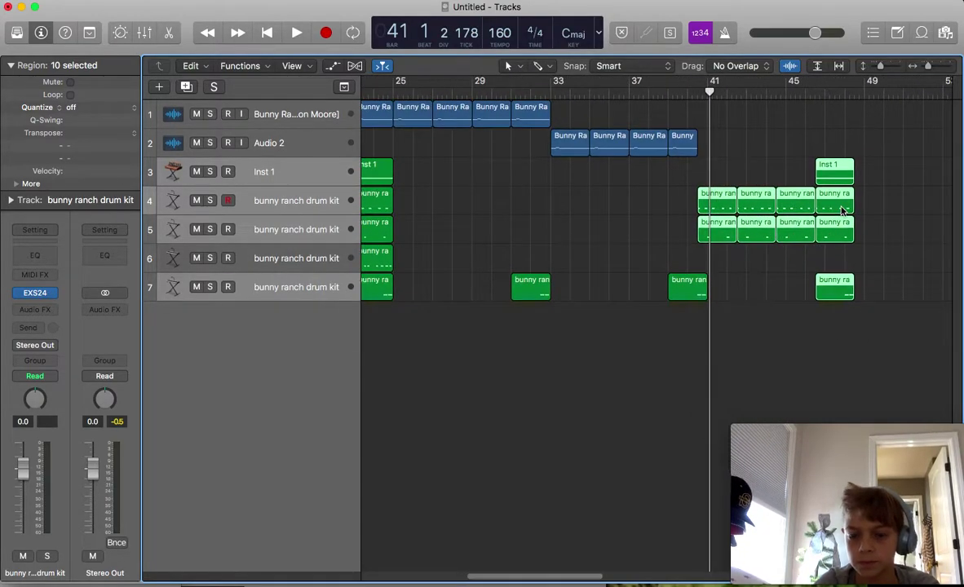
Step: Copy the last four sample regions on track 1, from bars 25 to 33, to bar 41
{"action": "scroll", "coordinate": [842, 209], "scroll_direction": "left", "scroll_amount": 5}
{"action": "left_click_drag", "start_coordinate": [748, 114], "coordinate": [950, 120]}
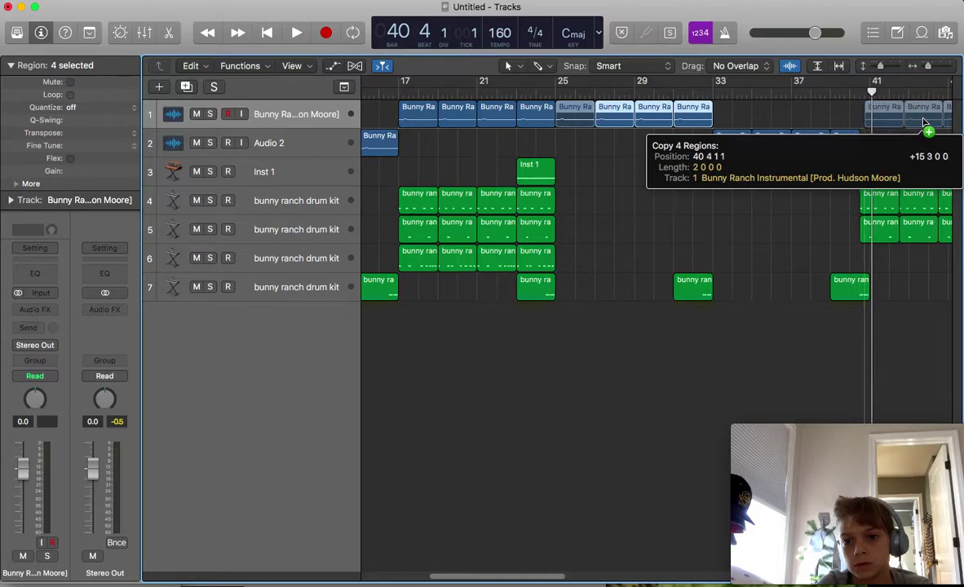
{"action": "left_click_drag", "start_coordinate": [932, 120], "coordinate": [931, 121]}
Step: Align the copied Inst 1 and track 4 and 5 drum regions with the sample at bar 41 and play from there
{"action": "scroll", "coordinate": [902, 159], "scroll_direction": "right", "scroll_amount": 1}
{"action": "left_click_drag", "start_coordinate": [833, 183], "coordinate": [961, 250]}
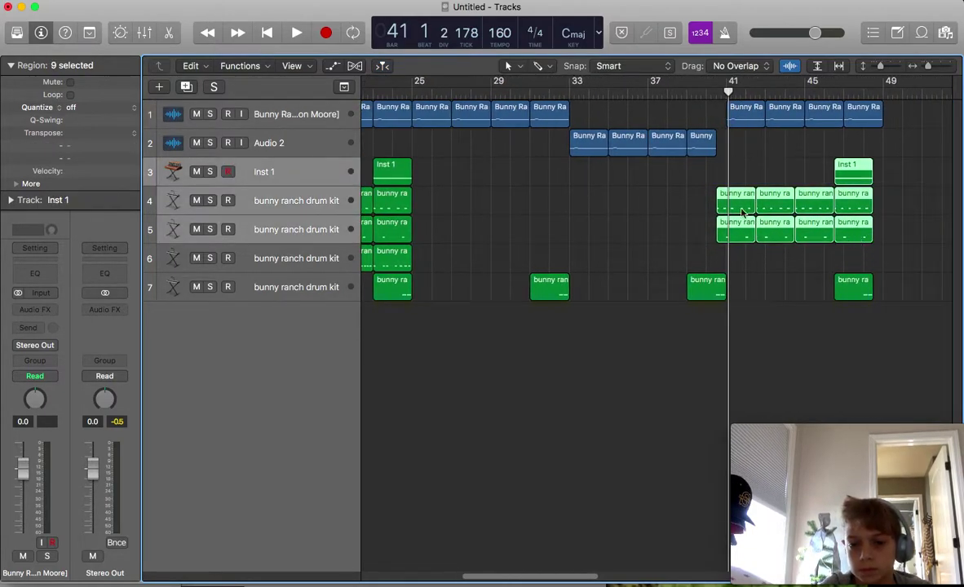
{"action": "mouse_move", "coordinate": [731, 204]}
{"action": "left_mouse_down"}
{"action": "mouse_move", "coordinate": [739, 202]}
{"action": "mouse_move", "coordinate": [731, 199]}
{"action": "left_mouse_up"}
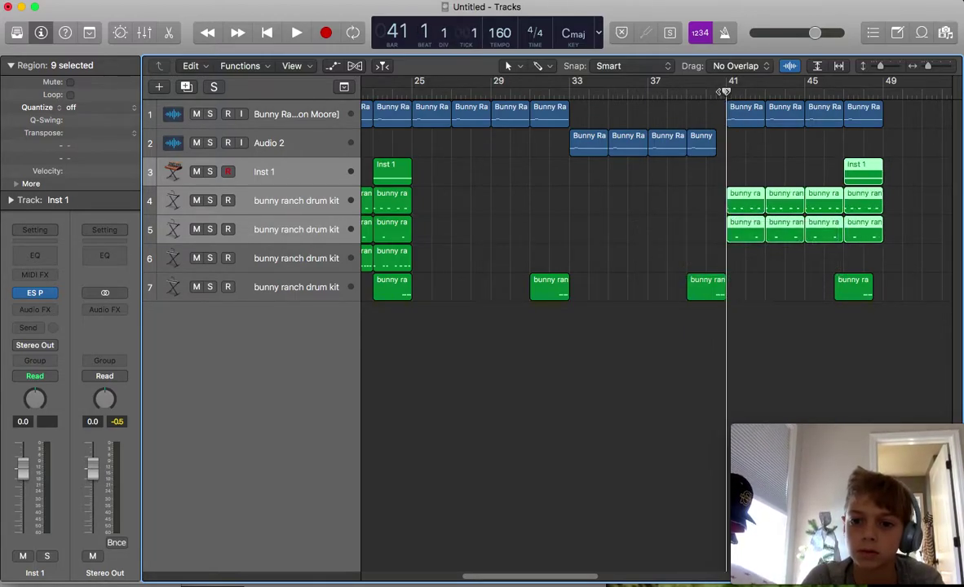
{"action": "key", "text": "space"}
{"action": "left_click", "coordinate": [721, 176]}
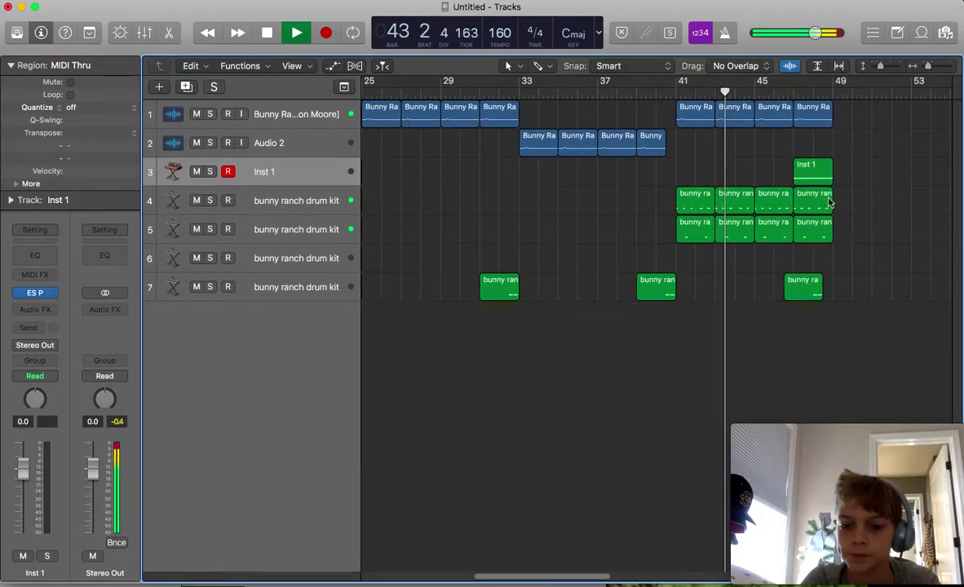
Step: Reduce the ending's track 4 drums to one joined region, cycle bars 41 to 45, and open the region in the Piano Roll
{"action": "left_click", "coordinate": [767, 210], "text": "shift"}
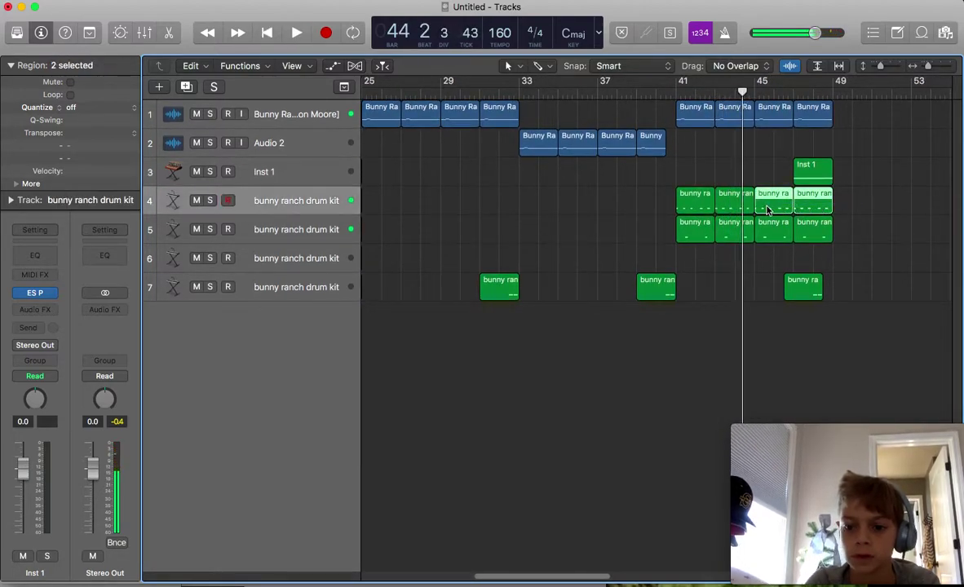
{"action": "left_click_drag", "start_coordinate": [685, 83], "coordinate": [747, 85]}
{"action": "double_click", "coordinate": [703, 211]}
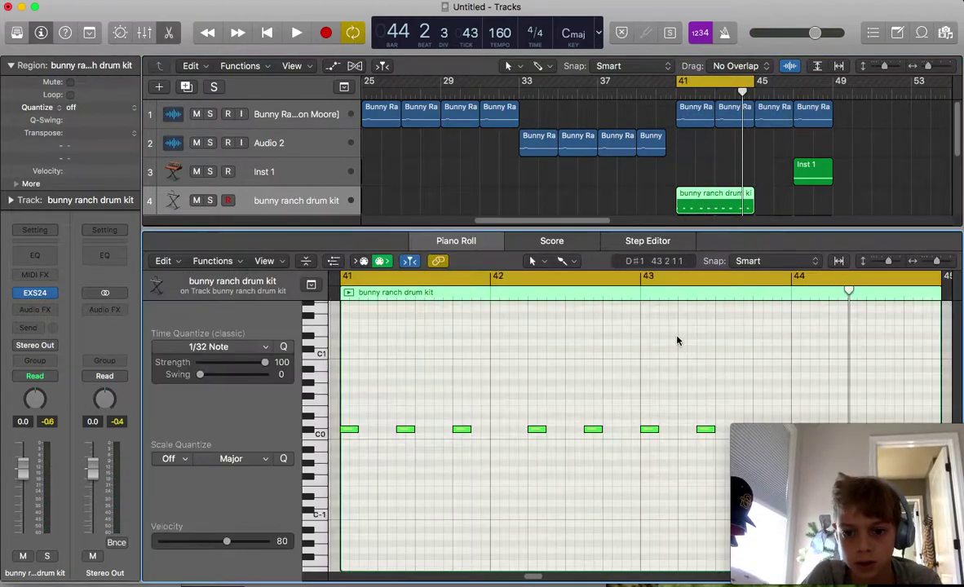
Step: Play the cycled drum region and delete the two notes in bar 42
{"action": "key", "text": "space"}
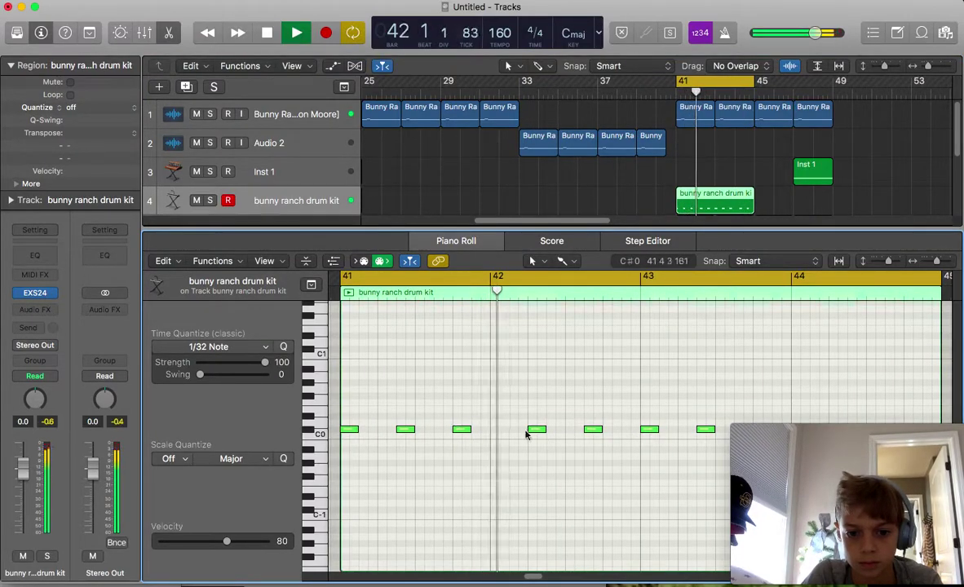
{"action": "key", "text": "space"}
{"action": "left_click_drag", "start_coordinate": [520, 442], "coordinate": [601, 408]}
{"action": "key", "text": "Delete"}
{"action": "key", "text": "space"}
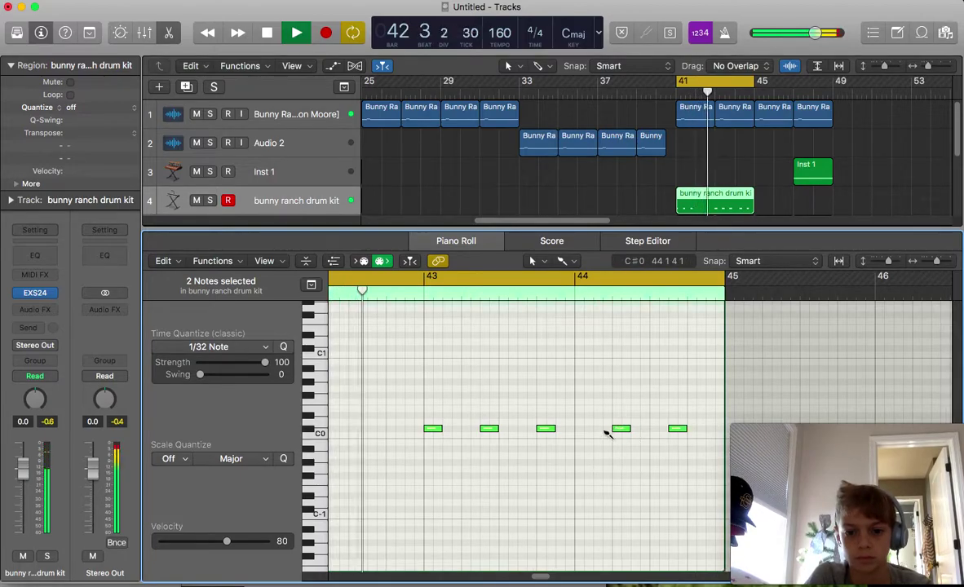
Step: Add a short note early in bar 44 on the existing note row and lengthen it to meet the next note
{"action": "left_click", "coordinate": [604, 433]}
{"action": "scroll", "coordinate": [614, 434], "scroll_direction": "left", "scroll_amount": 5}
{"action": "scroll", "coordinate": [640, 441], "scroll_direction": "right", "scroll_amount": 1}
{"action": "scroll", "coordinate": [641, 441], "scroll_direction": "right", "scroll_amount": 5}
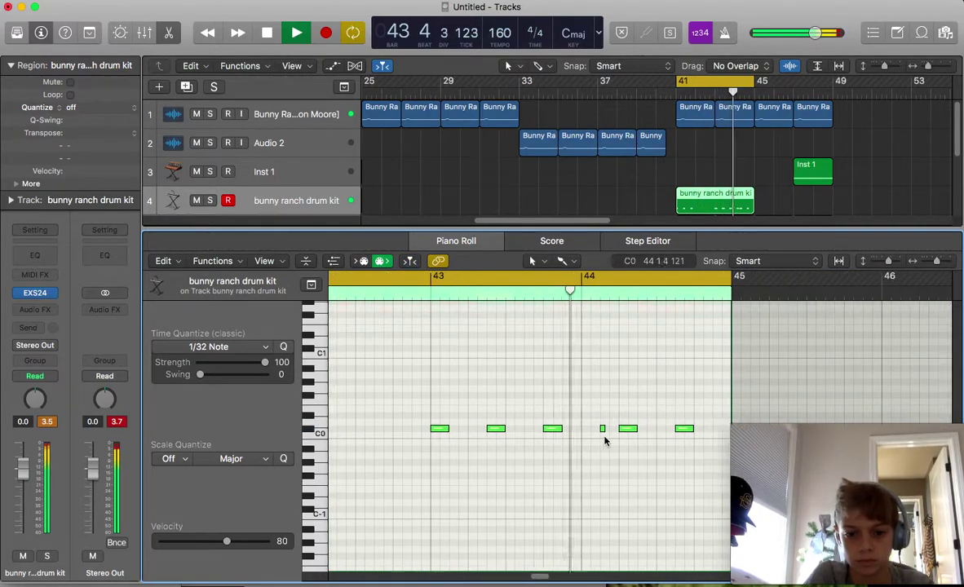
{"action": "key", "text": "space"}
{"action": "left_click", "coordinate": [605, 430]}
{"action": "left_click_drag", "start_coordinate": [604, 430], "coordinate": [620, 430]}
{"action": "key", "text": "space"}
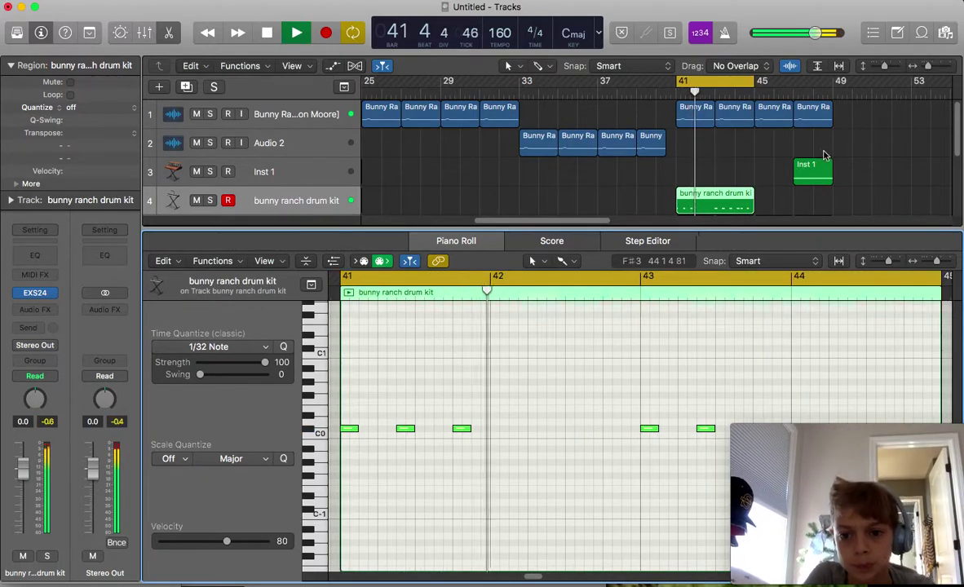
Step: Copy the edited track 4 region to bar 45 and listen to the cycled section
{"action": "left_click", "coordinate": [766, 159]}
{"action": "left_click_drag", "start_coordinate": [700, 204], "coordinate": [779, 204], "text": "alt"}
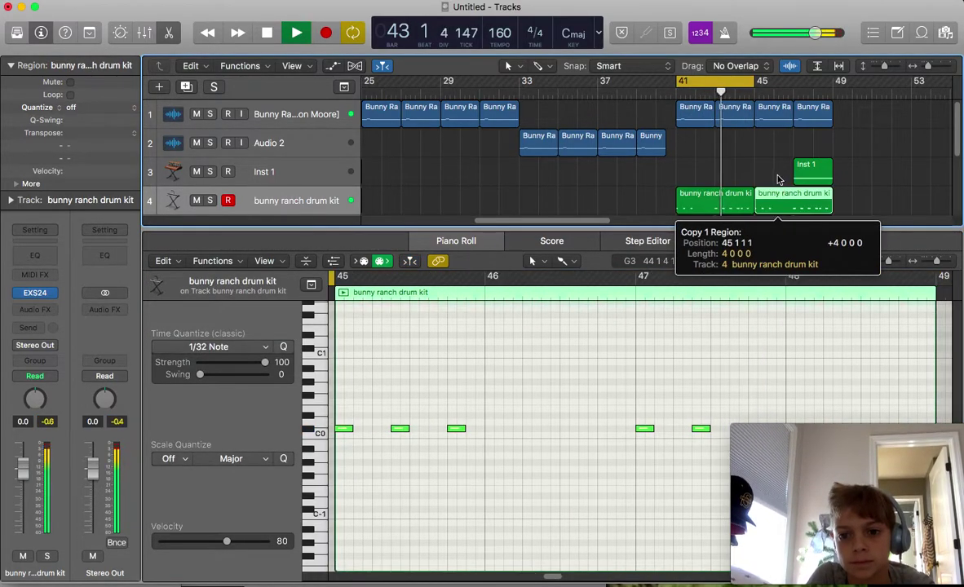
{"action": "left_click", "coordinate": [778, 177]}
{"action": "scroll", "coordinate": [772, 169], "scroll_direction": "down", "scroll_amount": 5}
{"action": "scroll", "coordinate": [752, 143], "scroll_direction": "up", "scroll_amount": 1}
{"action": "scroll", "coordinate": [752, 143], "scroll_direction": "up", "scroll_amount": 3}
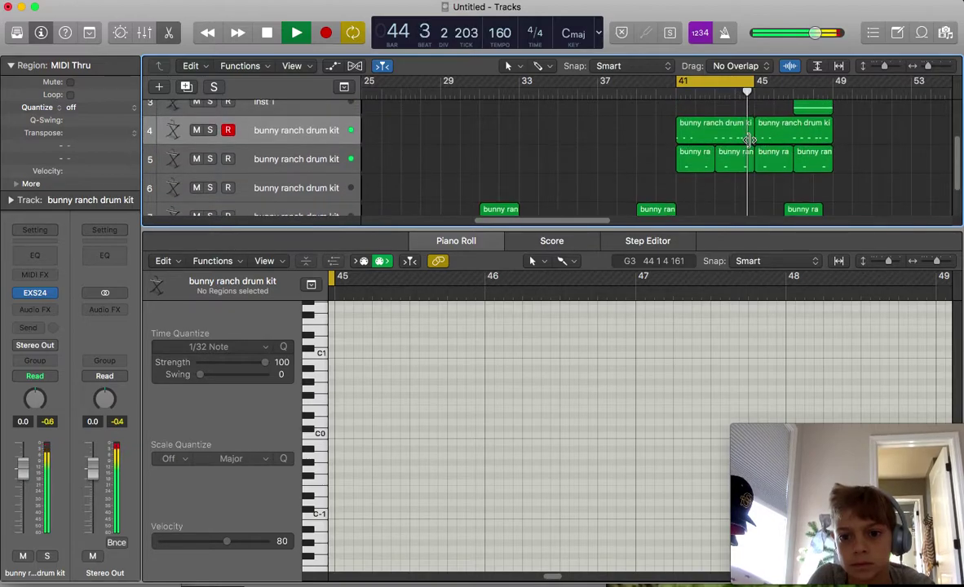
{"action": "left_click", "coordinate": [729, 140]}
{"action": "left_click", "coordinate": [639, 196]}
{"action": "key", "text": "space"}
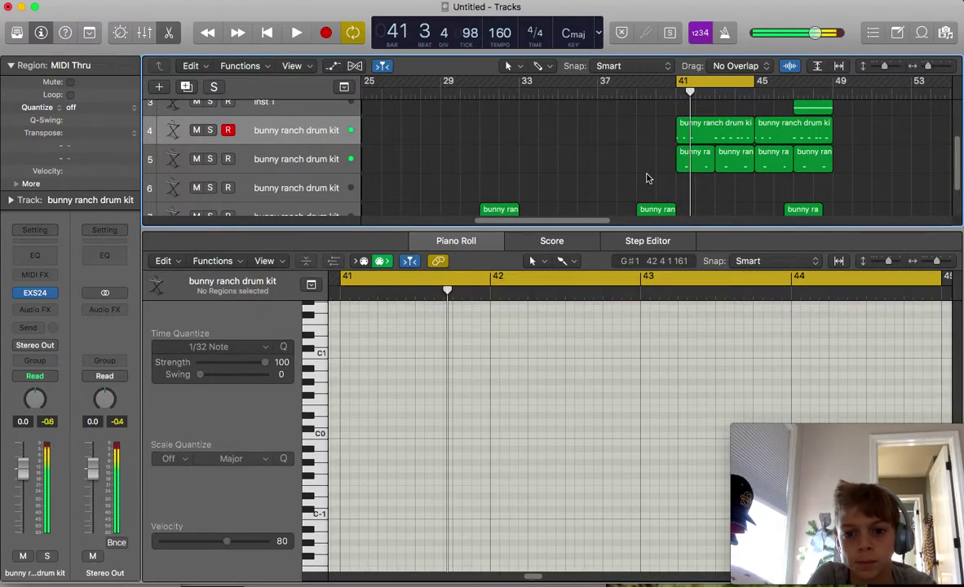
Step: Close the Piano Roll and copy the four Audio 2 regions at bar 33 to bar 49
{"action": "scroll", "coordinate": [649, 179], "scroll_direction": "right", "scroll_amount": 5}
{"action": "key", "text": "e"}
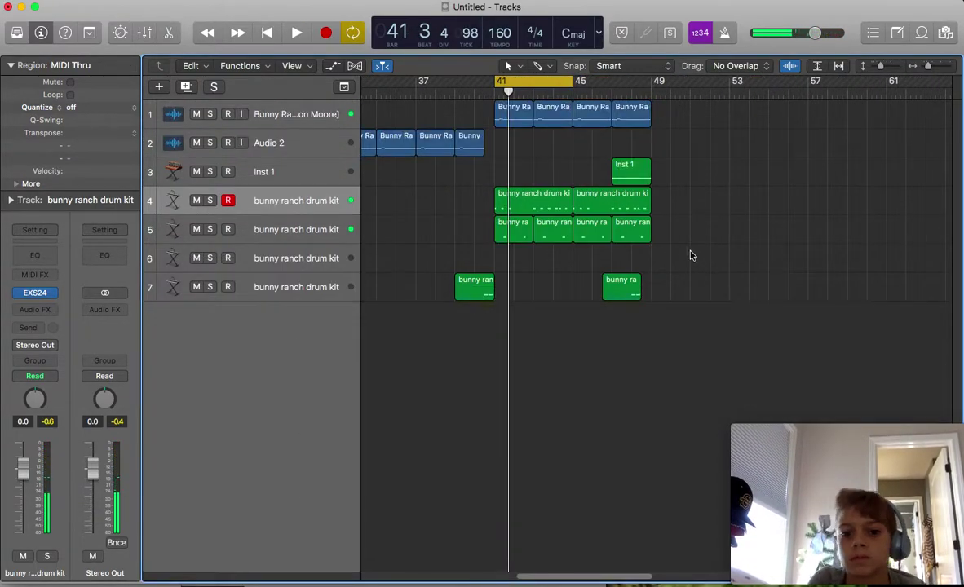
{"action": "left_click_drag", "start_coordinate": [463, 158], "coordinate": [363, 131]}
{"action": "left_click", "coordinate": [426, 202]}
{"action": "left_click_drag", "start_coordinate": [505, 148], "coordinate": [729, 149]}
Step: Move the last track 7 fill to bar 47 and play the transition with the cycle off
{"action": "left_click_drag", "start_coordinate": [687, 284], "coordinate": [696, 291]}
{"action": "scroll", "coordinate": [560, 295], "scroll_direction": "left", "scroll_amount": 1}
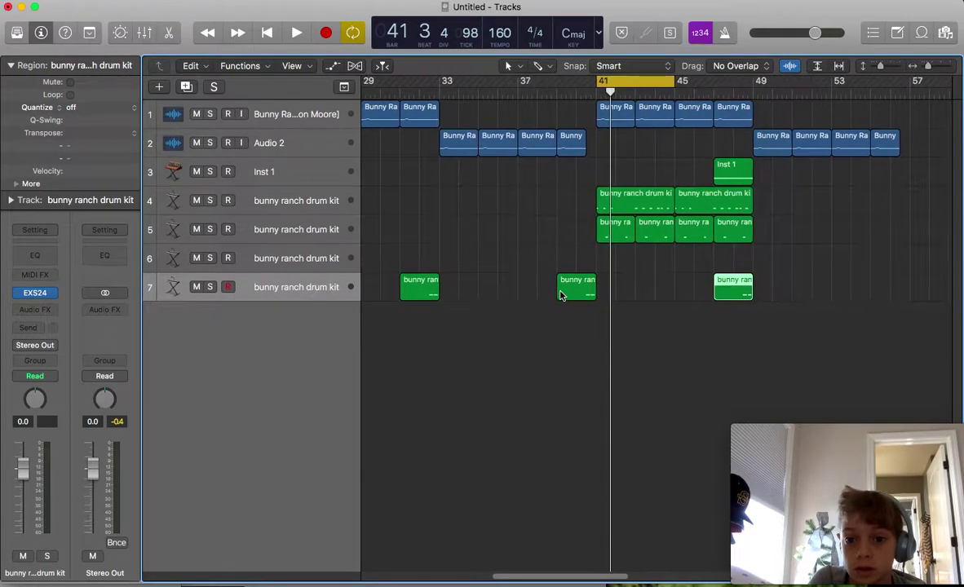
{"action": "scroll", "coordinate": [563, 293], "scroll_direction": "right", "scroll_amount": 4}
{"action": "left_click", "coordinate": [632, 94]}
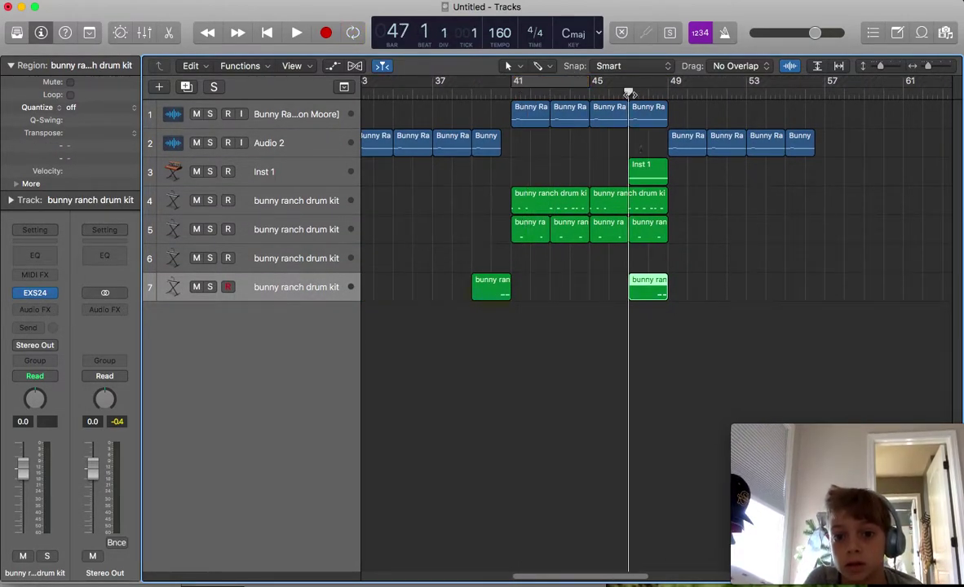
{"action": "key", "text": "space"}
{"action": "left_click", "coordinate": [710, 292]}
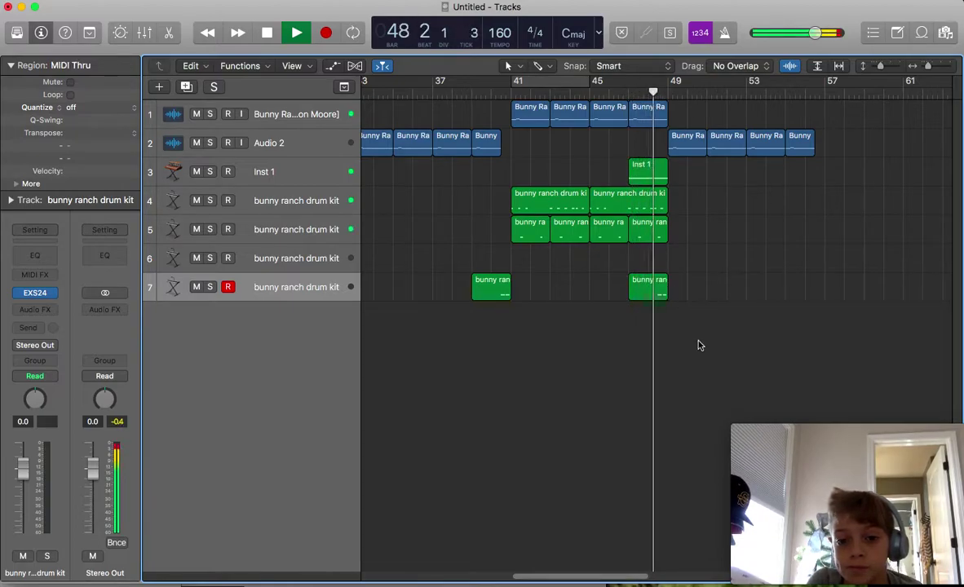
Step: Copy the track 7 fill to bar 55 and set the cycle range to bars 57 to 61
{"action": "left_click_drag", "start_coordinate": [650, 291], "coordinate": [805, 292]}
{"action": "scroll", "coordinate": [571, 267], "scroll_direction": "left", "scroll_amount": 3}
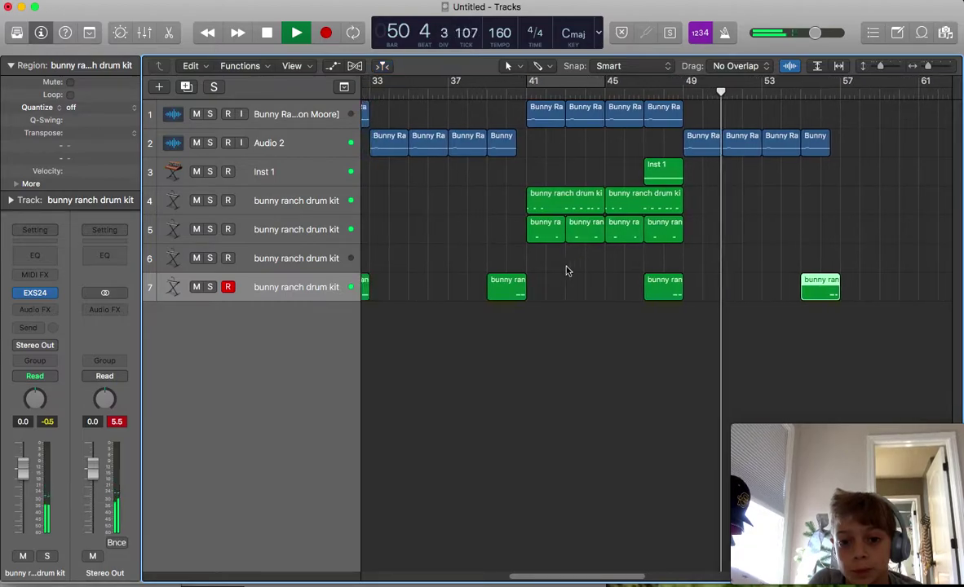
{"action": "scroll", "coordinate": [881, 105], "scroll_direction": "right", "scroll_amount": 4}
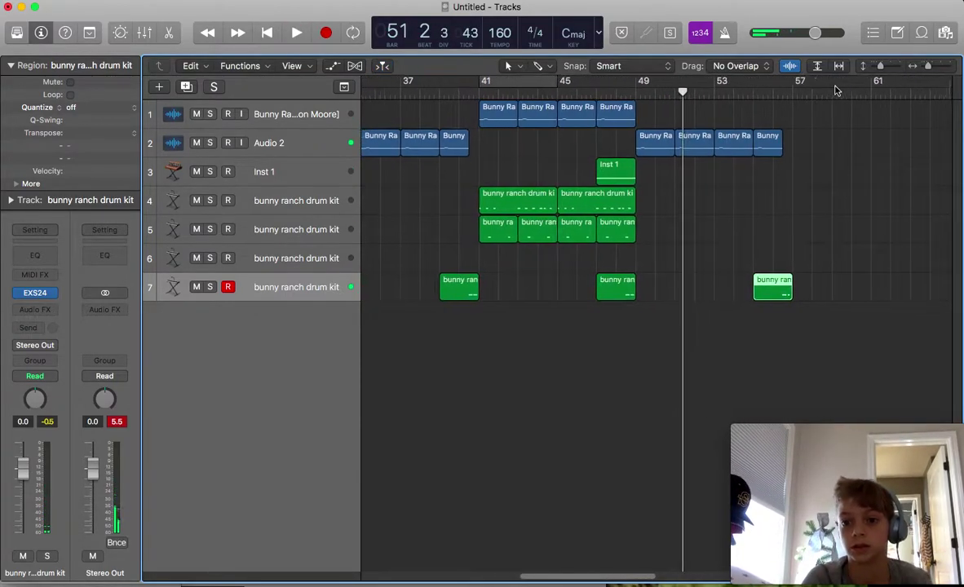
{"action": "left_click_drag", "start_coordinate": [797, 86], "coordinate": [875, 88]}
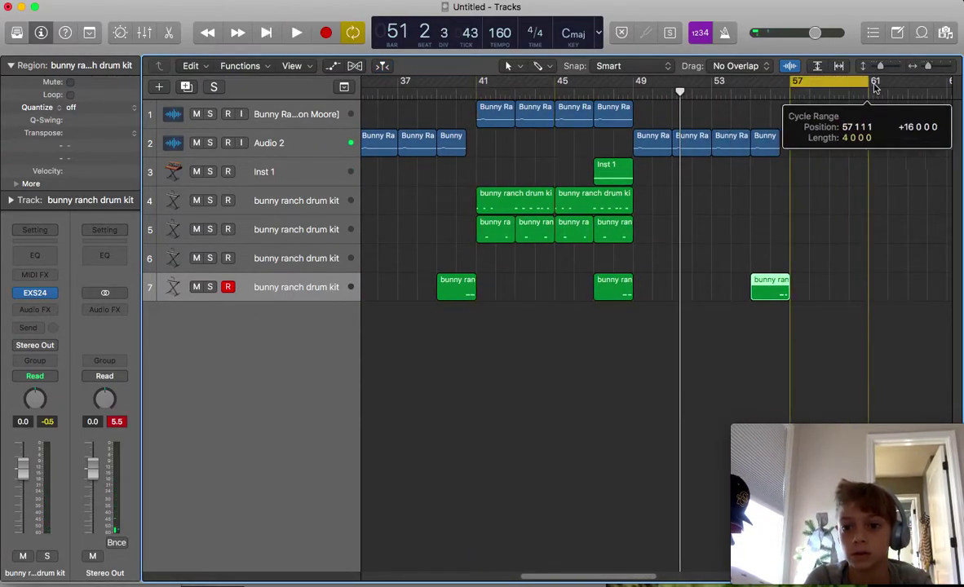
{"action": "left_click", "coordinate": [873, 205]}
Step: Add a new software instrument track below track 7
{"action": "scroll", "coordinate": [873, 205], "scroll_direction": "left", "scroll_amount": 12}
{"action": "scroll", "coordinate": [873, 205], "scroll_direction": "left", "scroll_amount": 12}
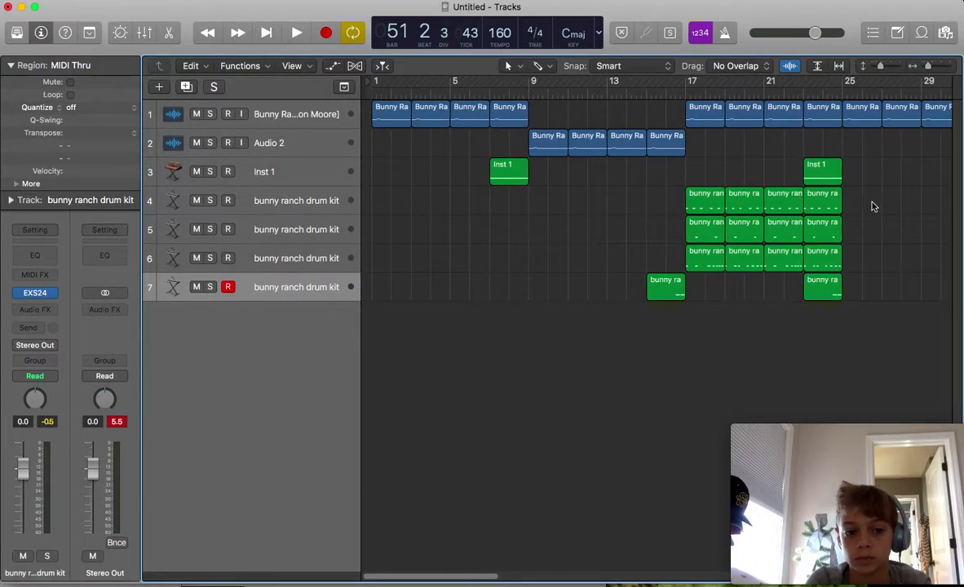
{"action": "double_click", "coordinate": [322, 348]}
Step: Copy the full drum section from bars 17 to 25, including its Inst 1 region and track 7 fill, to bar 57
{"action": "scroll", "coordinate": [512, 318], "scroll_direction": "right", "scroll_amount": 10}
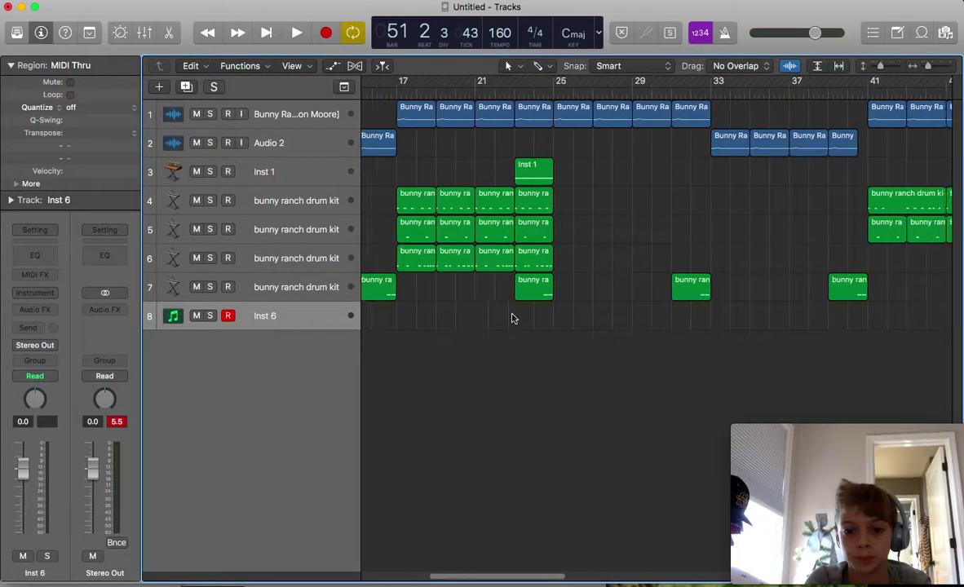
{"action": "scroll", "coordinate": [512, 318], "scroll_direction": "left", "scroll_amount": 2}
{"action": "left_click_drag", "start_coordinate": [630, 325], "coordinate": [834, 226]}
{"action": "left_click", "coordinate": [860, 318]}
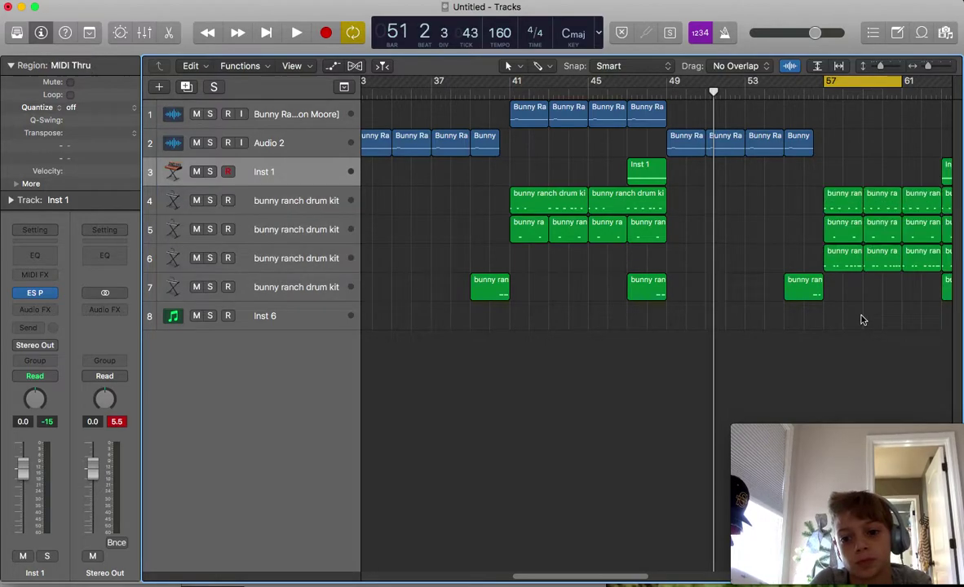
Step: Delete the four track 5 drum regions in bars 57 to 65 and play the cycled section
{"action": "scroll", "coordinate": [864, 320], "scroll_direction": "right", "scroll_amount": 5}
{"action": "left_click_drag", "start_coordinate": [816, 239], "coordinate": [557, 237]}
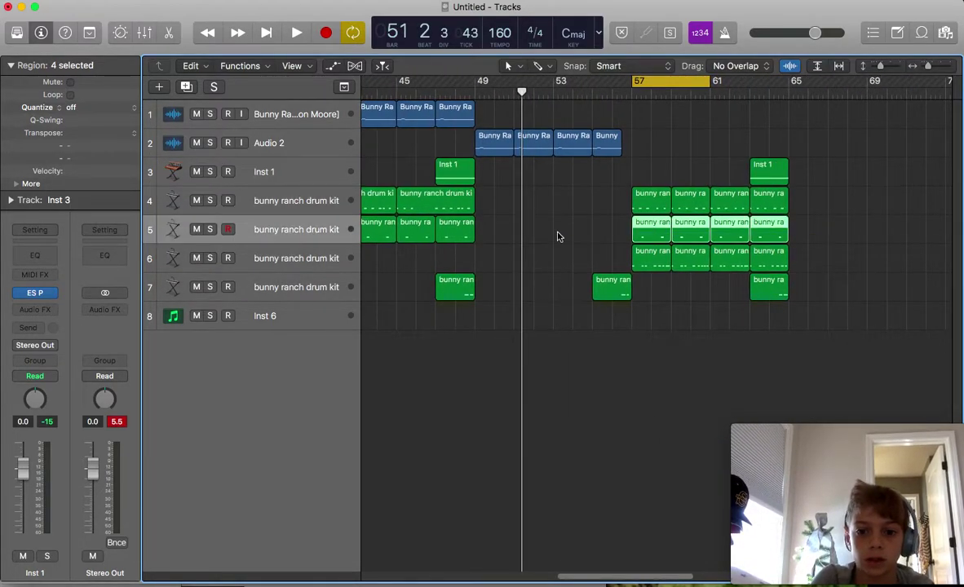
{"action": "key", "text": "Delete"}
{"action": "key", "text": "space"}
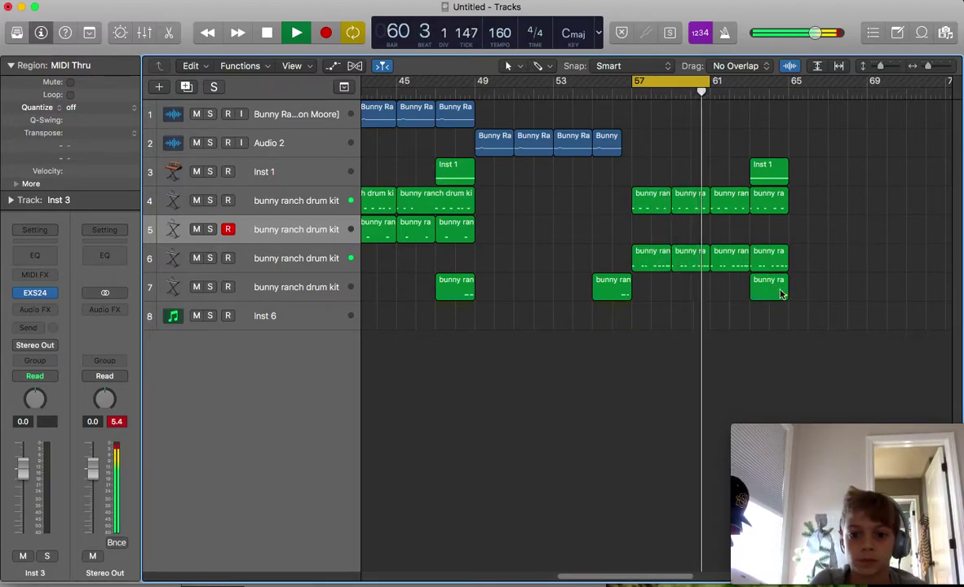
{"action": "key", "text": "space"}
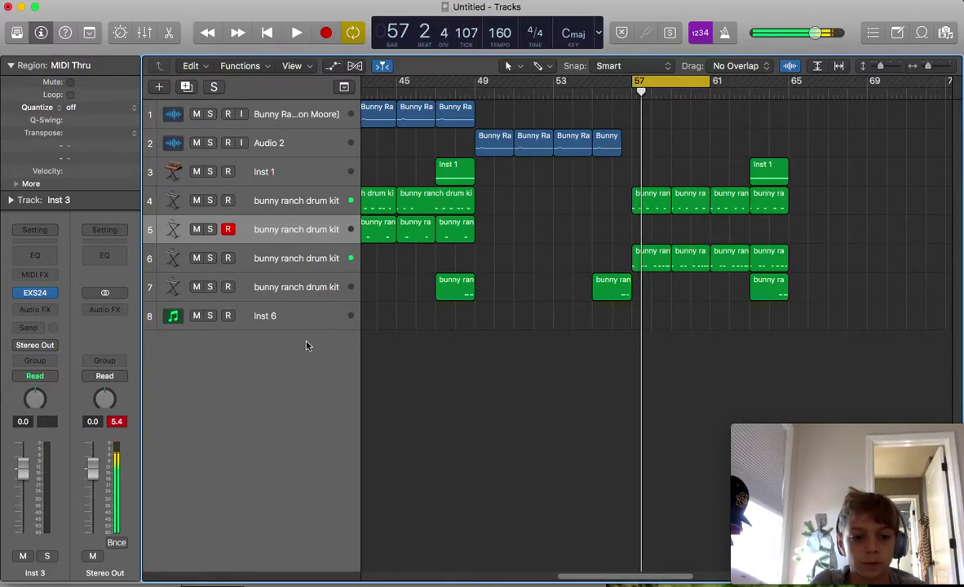
Step: Load the ES2 synthesizer with the 808 preset on track 8
{"action": "left_click", "coordinate": [304, 317]}
{"action": "left_click", "coordinate": [43, 299]}
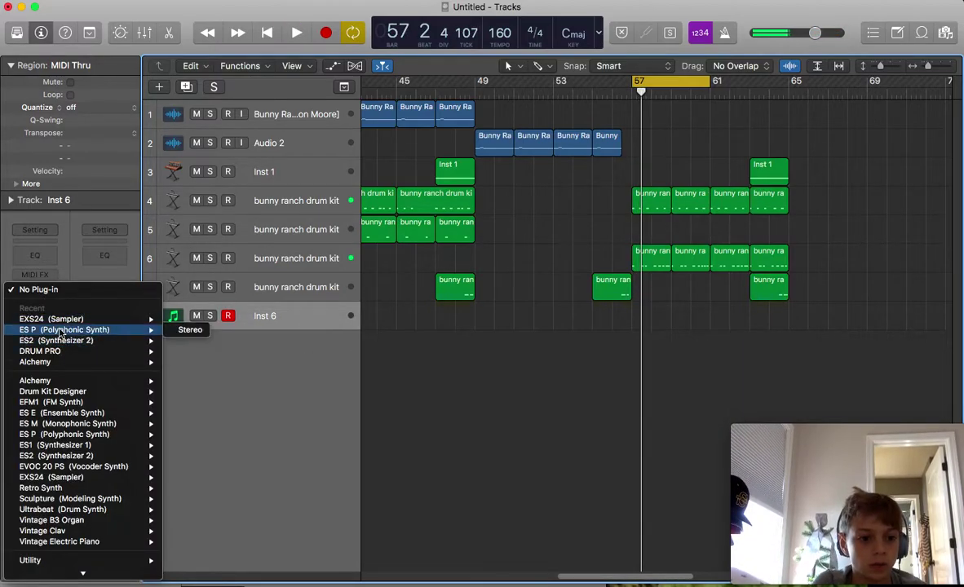
{"action": "left_click", "coordinate": [189, 342]}
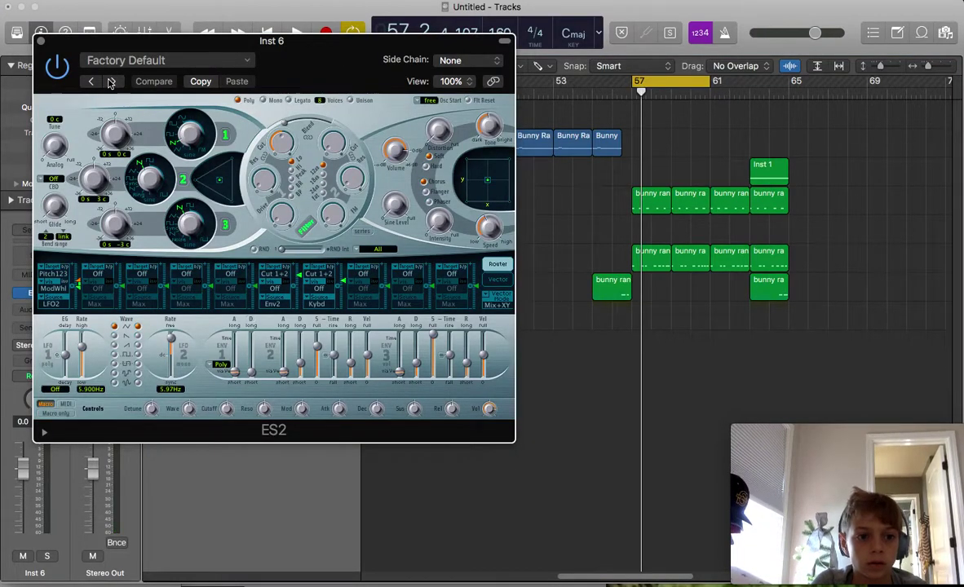
{"action": "left_click", "coordinate": [111, 82]}
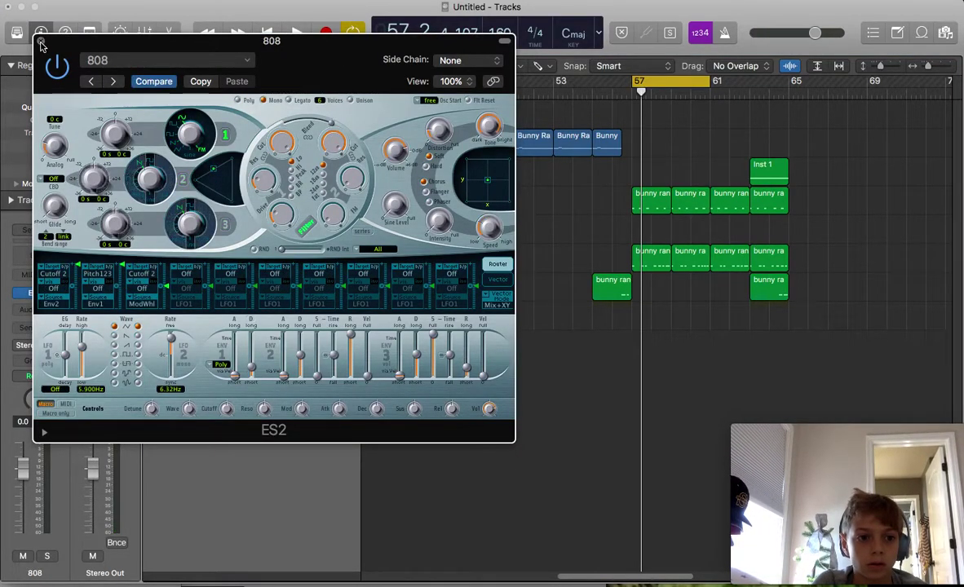
{"action": "left_click", "coordinate": [41, 41]}
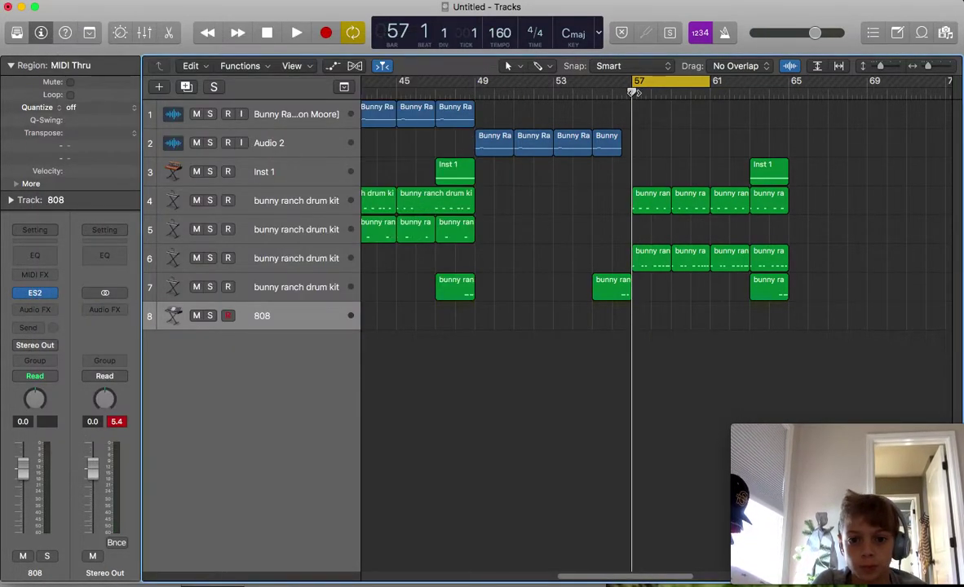
Step: Copy the track 4 pattern for bars 57 to 61 onto the 808 track, open it in the Piano Roll and play it
{"action": "left_click_drag", "start_coordinate": [654, 223], "coordinate": [650, 324]}
{"action": "double_click", "coordinate": [650, 324]}
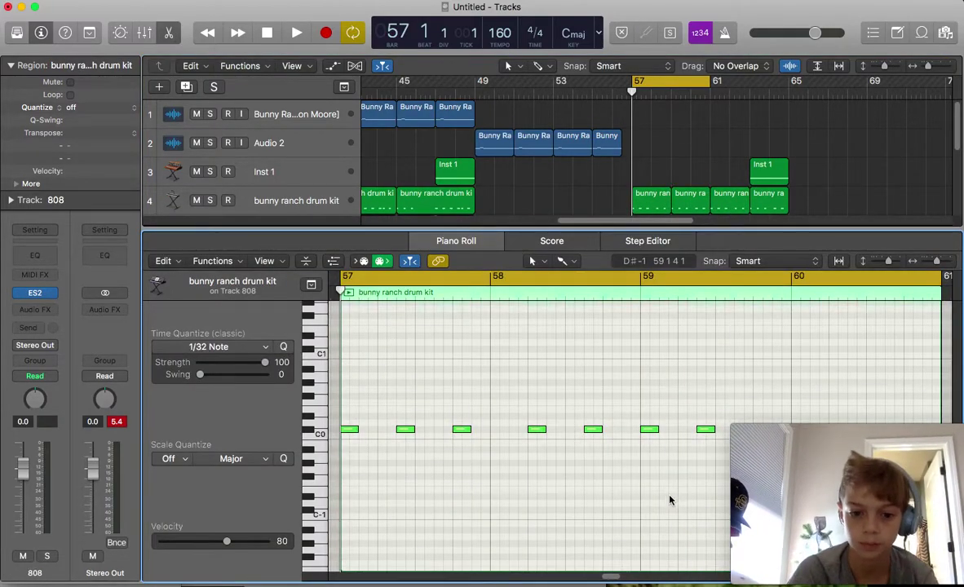
{"action": "key", "text": "space"}
{"action": "key", "text": "space"}
Step: Lengthen all ten notes of the 808 region to about one and a half beats each
{"action": "left_click_drag", "start_coordinate": [342, 439], "coordinate": [949, 377]}
{"action": "scroll", "coordinate": [461, 495], "scroll_direction": "left", "scroll_amount": 1}
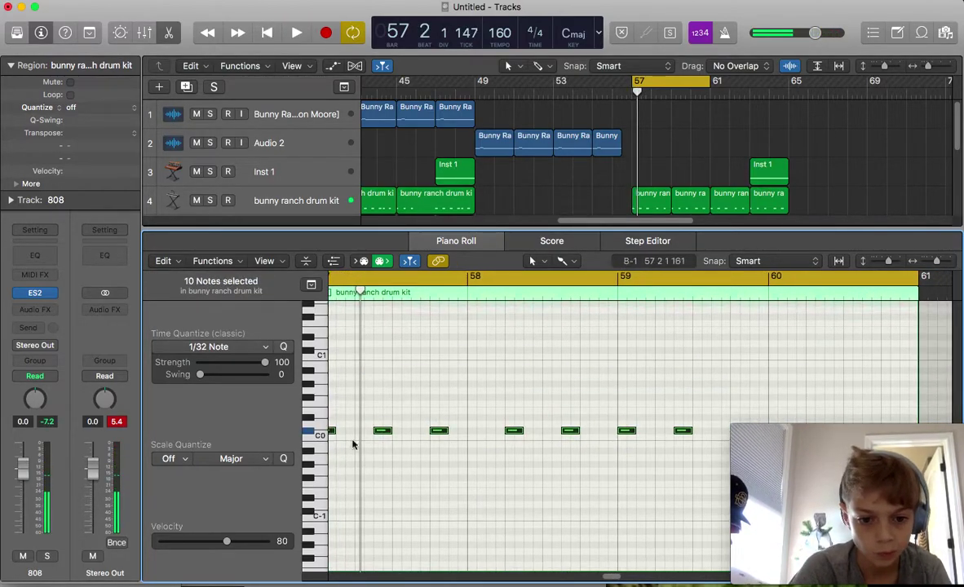
{"action": "left_click_drag", "start_coordinate": [335, 432], "coordinate": [371, 433]}
{"action": "scroll", "coordinate": [582, 491], "scroll_direction": "right", "scroll_amount": 3}
{"action": "scroll", "coordinate": [582, 491], "scroll_direction": "left", "scroll_amount": 5}
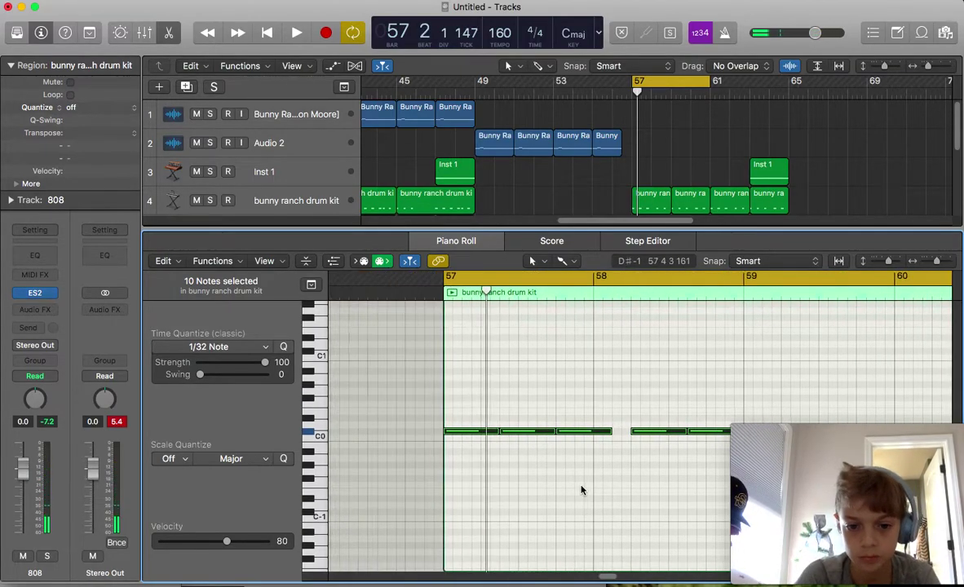
Step: Extend the two 808 notes starting on beat 4 of bars 57 and 59 to two beats, closing the gaps, and play the result
{"action": "left_click", "coordinate": [582, 490]}
{"action": "left_click_drag", "start_coordinate": [594, 433], "coordinate": [634, 432]}
{"action": "scroll", "coordinate": [616, 434], "scroll_direction": "right", "scroll_amount": 5}
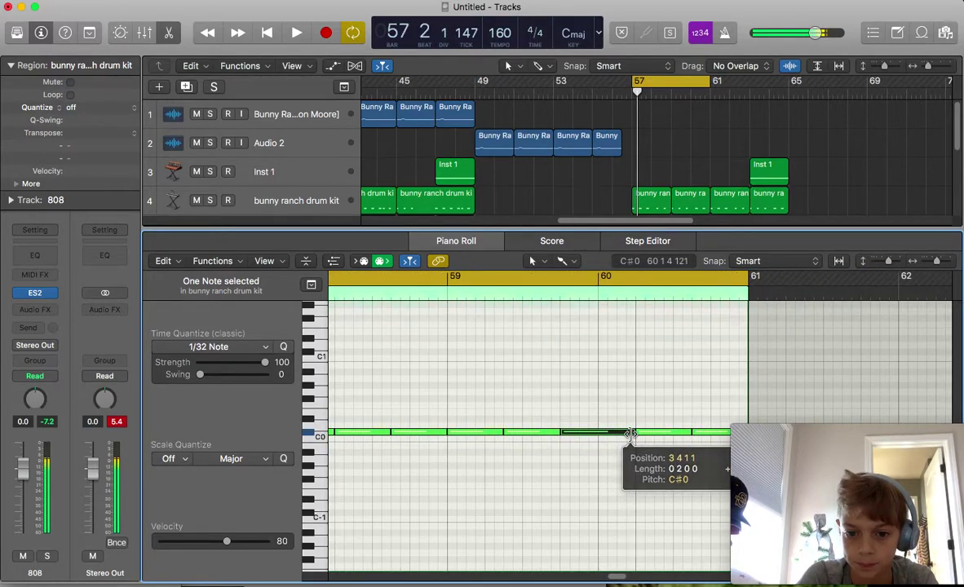
{"action": "scroll", "coordinate": [601, 474], "scroll_direction": "right", "scroll_amount": 3}
{"action": "scroll", "coordinate": [601, 474], "scroll_direction": "left", "scroll_amount": 8}
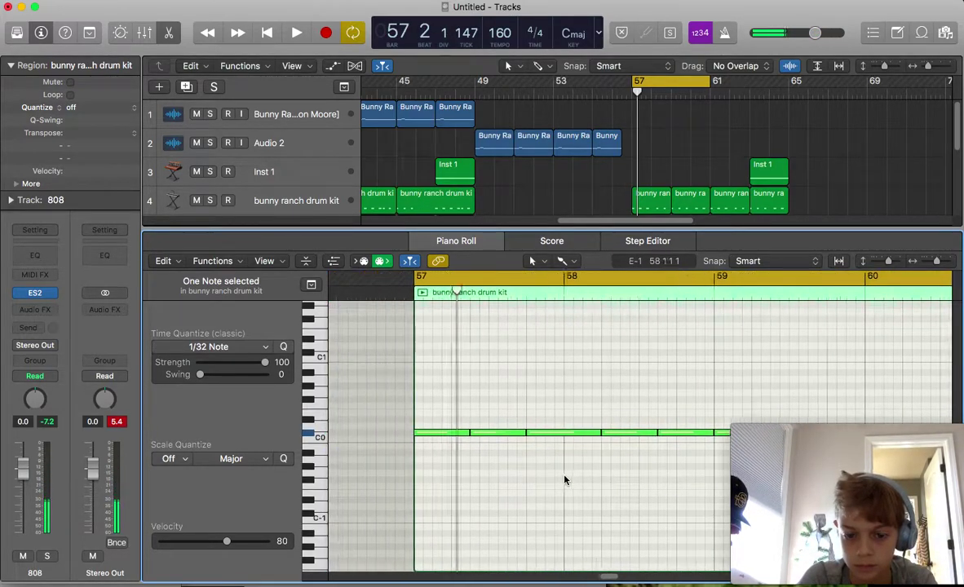
{"action": "left_click", "coordinate": [553, 476]}
{"action": "key", "text": "space"}
{"action": "key", "text": "space"}
Step: Raise the second and third 808 notes by two semitones, solo the 808 track and play it
{"action": "left_click", "coordinate": [404, 434]}
{"action": "left_click_drag", "start_coordinate": [405, 435], "coordinate": [465, 421]}
{"action": "left_click", "coordinate": [456, 432]}
{"action": "left_click", "coordinate": [465, 463]}
{"action": "key", "text": "space"}
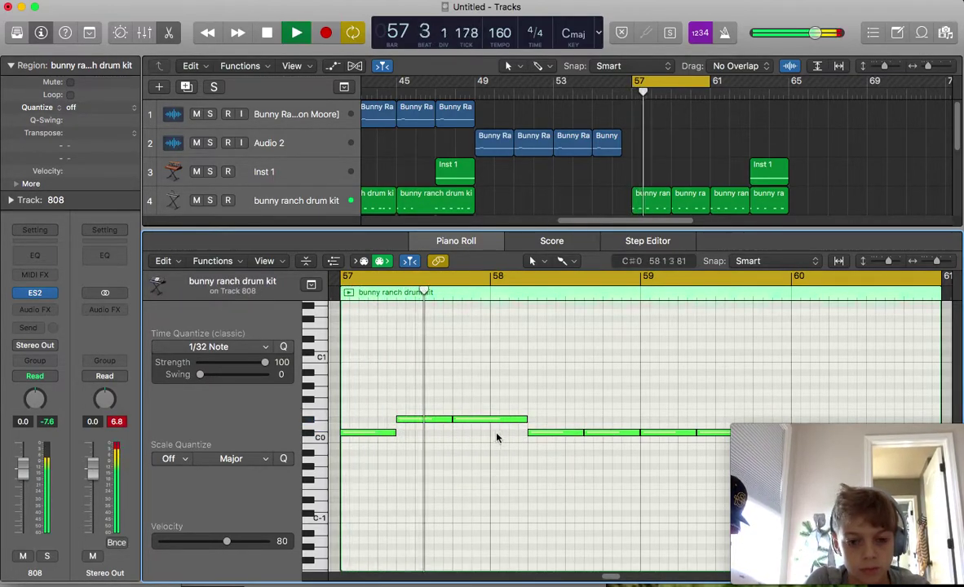
{"action": "key", "text": "space"}
{"action": "key", "text": "s"}
{"action": "key", "text": "space"}
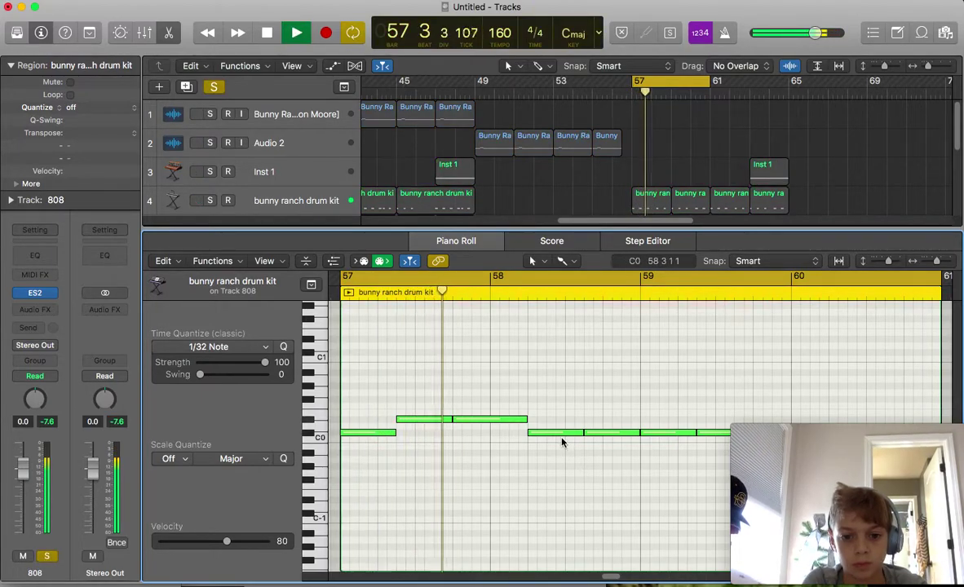
Step: Raise the fourth, fifth, seventh and eighth 808 notes to the same pitch as the second and third notes
{"action": "left_click_drag", "start_coordinate": [538, 443], "coordinate": [564, 421]}
{"action": "left_click", "coordinate": [563, 489]}
{"action": "key", "text": "space"}
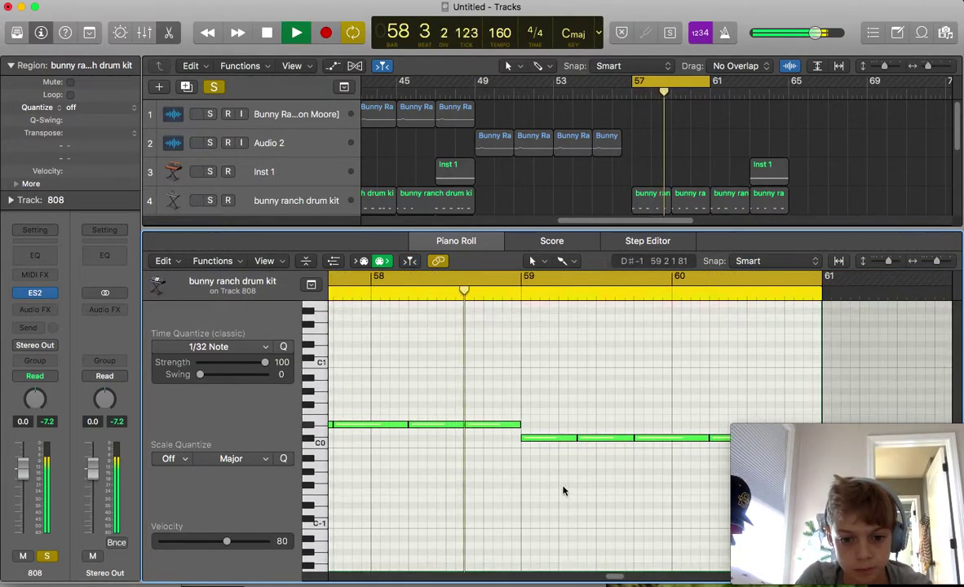
{"action": "key", "text": "space"}
{"action": "left_click_drag", "start_coordinate": [528, 438], "coordinate": [530, 428]}
{"action": "left_click_drag", "start_coordinate": [576, 439], "coordinate": [578, 425]}
Step: Raise the last two 808 notes in bar 60 by five semitones and play the soloed bass line
{"action": "left_click", "coordinate": [655, 436]}
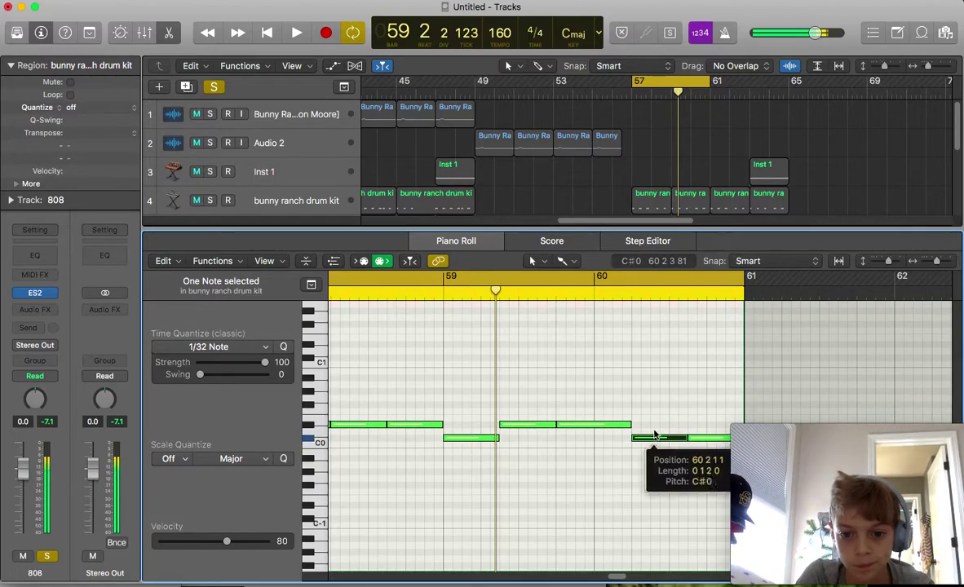
{"action": "left_click_drag", "start_coordinate": [655, 437], "coordinate": [653, 405]}
{"action": "left_click_drag", "start_coordinate": [692, 437], "coordinate": [705, 410]}
{"action": "key", "text": "space"}
{"action": "left_click", "coordinate": [674, 479]}
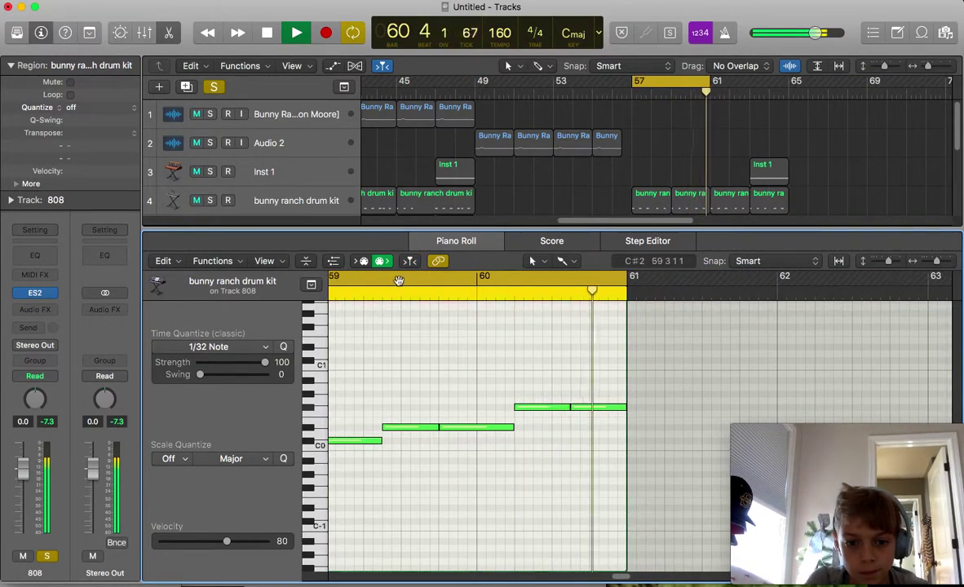
{"action": "key", "text": "space"}
Step: Set the 808 synthesizer's Envelope 3 attack to about 72 ms while the soloed line plays, and close the plug-in
{"action": "left_click", "coordinate": [34, 292]}
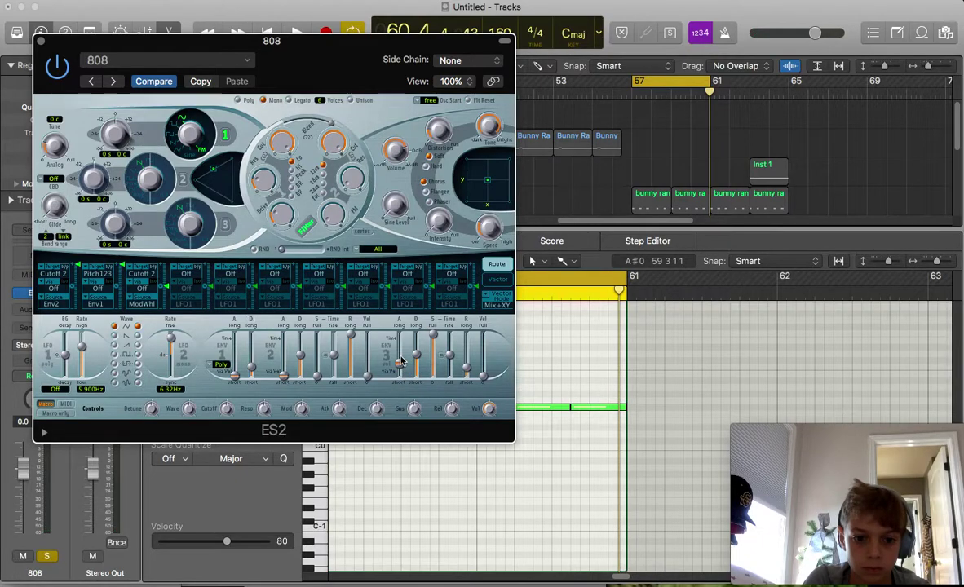
{"action": "key", "text": "space"}
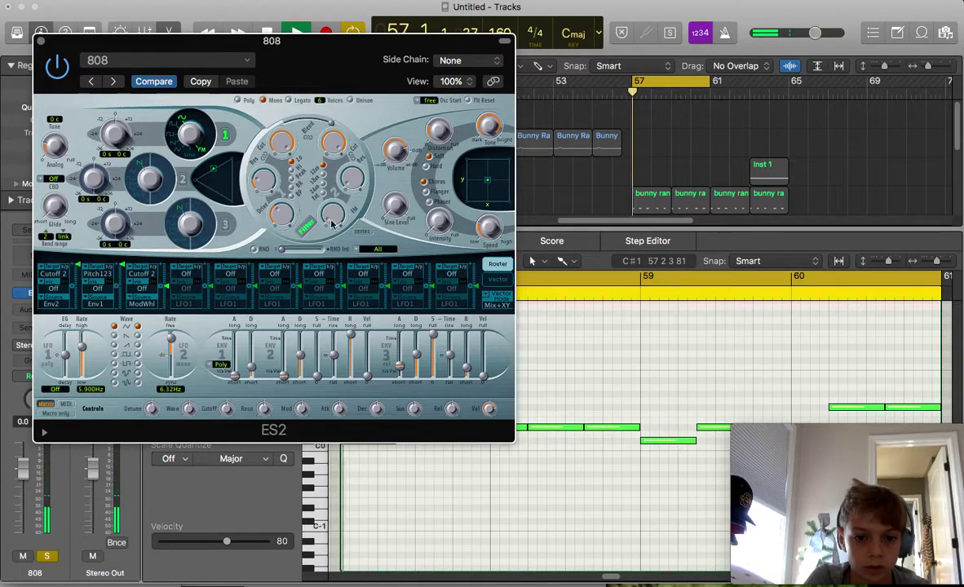
{"action": "left_click", "coordinate": [41, 41]}
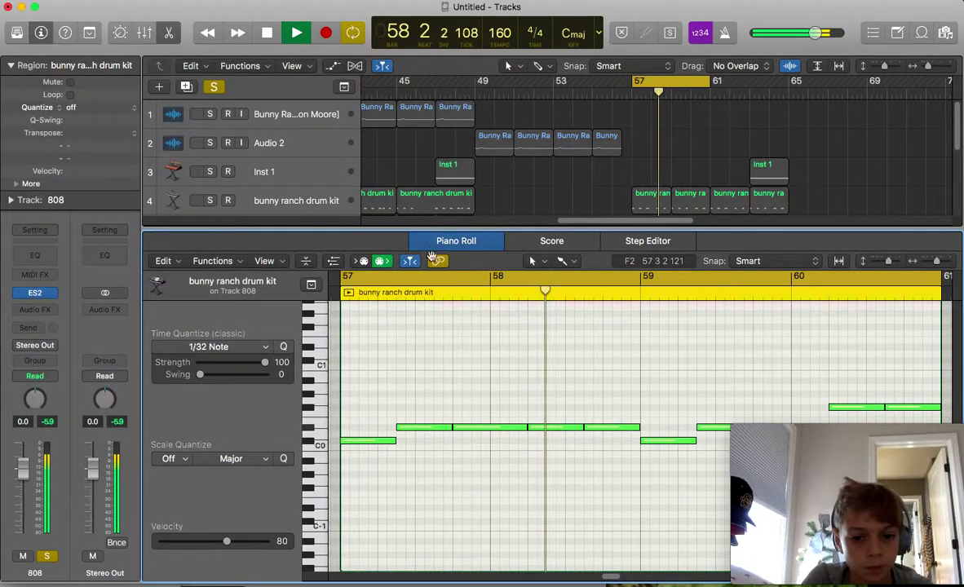
{"action": "left_click", "coordinate": [53, 294]}
{"action": "left_click", "coordinate": [128, 262]}
{"action": "left_click", "coordinate": [36, 294]}
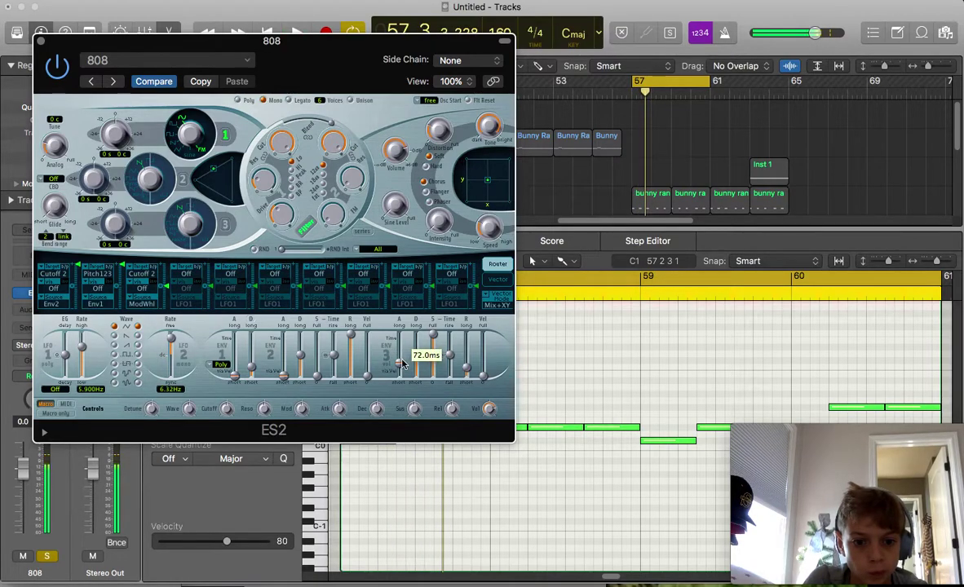
{"action": "left_click", "coordinate": [41, 41]}
Step: Select the 808 region on track 8, turn off its solo and play it together with the other tracks
{"action": "left_click", "coordinate": [485, 160]}
{"action": "scroll", "coordinate": [486, 160], "scroll_direction": "down", "scroll_amount": 5}
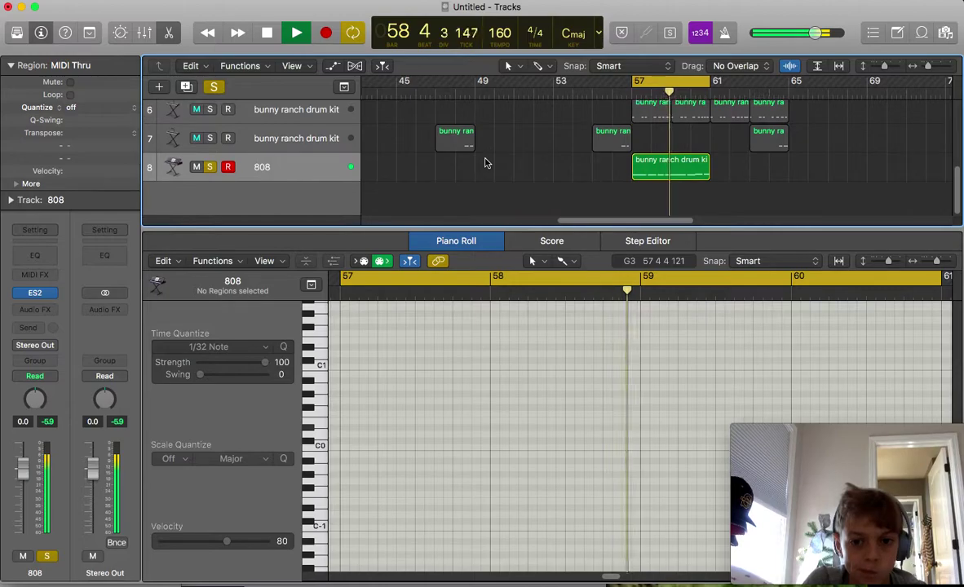
{"action": "left_click", "coordinate": [669, 169]}
{"action": "scroll", "coordinate": [530, 413], "scroll_direction": "right", "scroll_amount": 5}
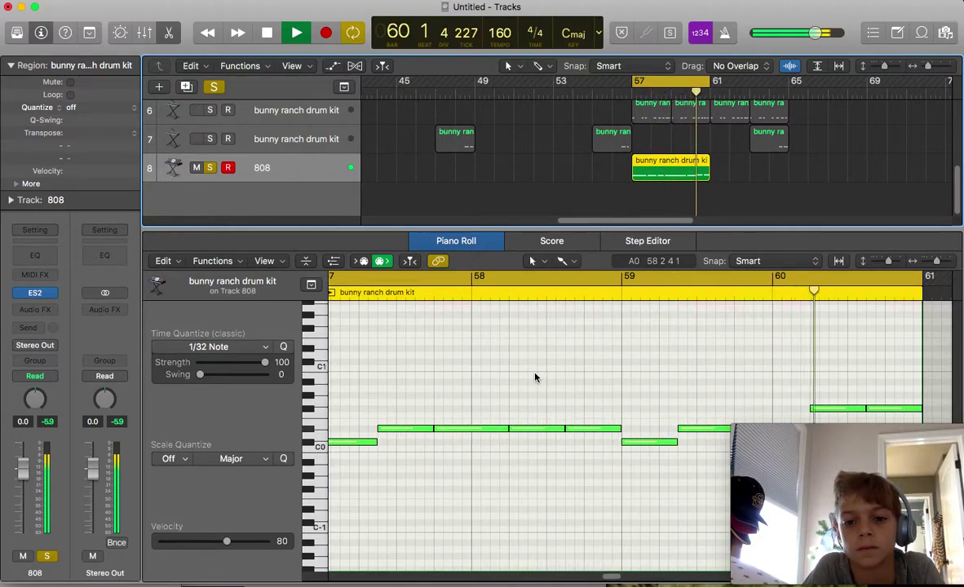
{"action": "key", "text": "space"}
{"action": "key", "text": "s"}
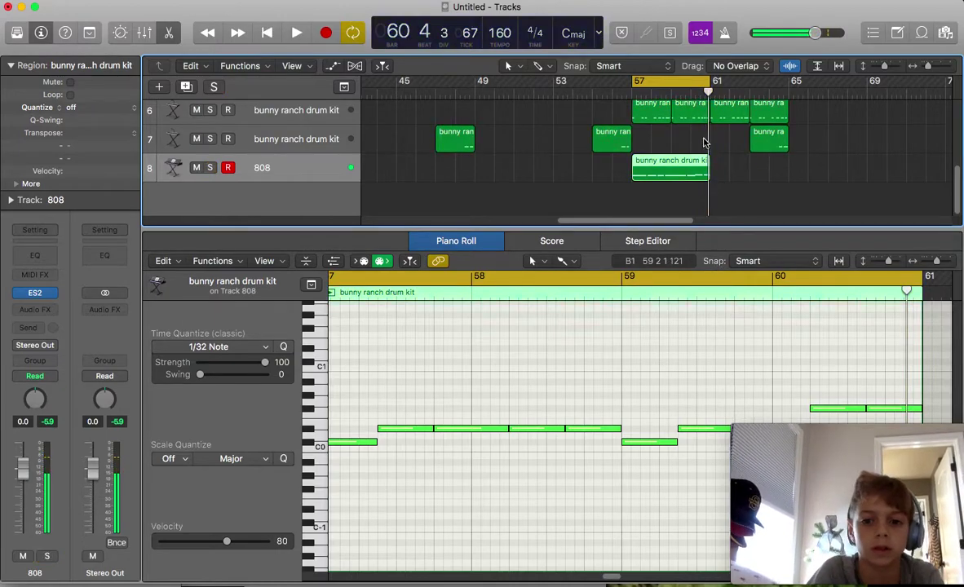
{"action": "key", "text": "space"}
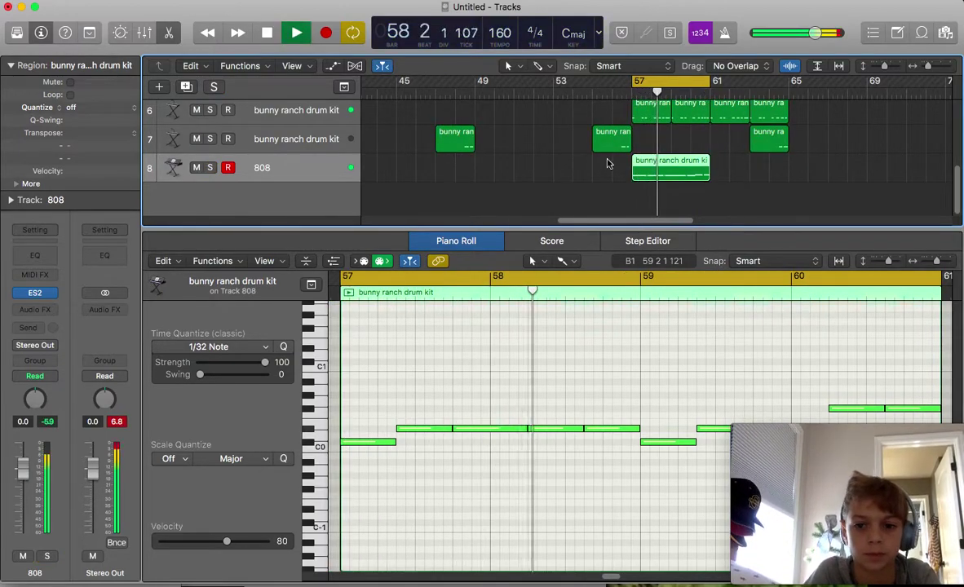
Step: Copy the 808 region to bar 61 and duplicate all instrument regions of bars 57 to 65 at bar 65
{"action": "left_click_drag", "start_coordinate": [663, 170], "coordinate": [741, 170]}
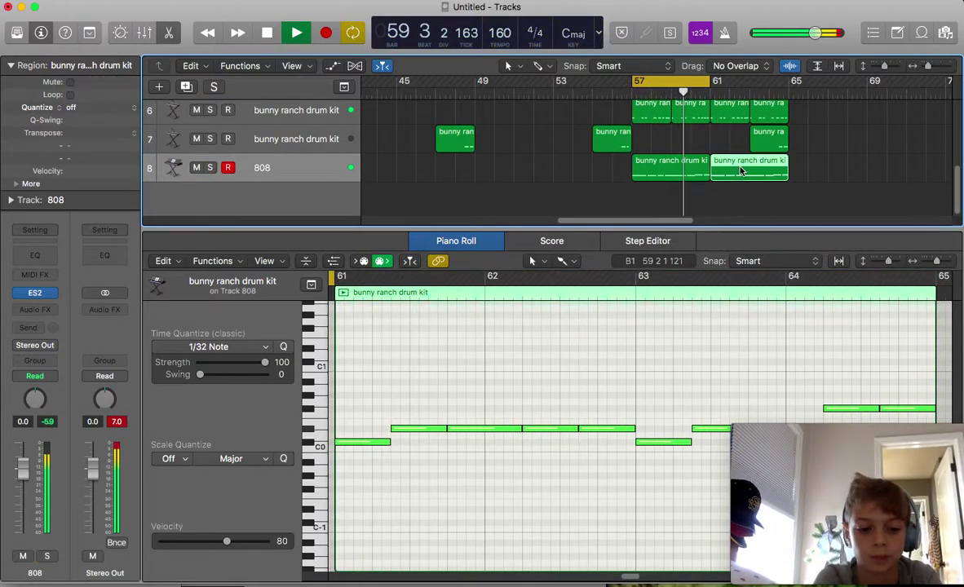
{"action": "key", "text": "e"}
{"action": "left_click_drag", "start_coordinate": [703, 279], "coordinate": [637, 176]}
{"action": "left_click_drag", "start_coordinate": [642, 212], "coordinate": [791, 209]}
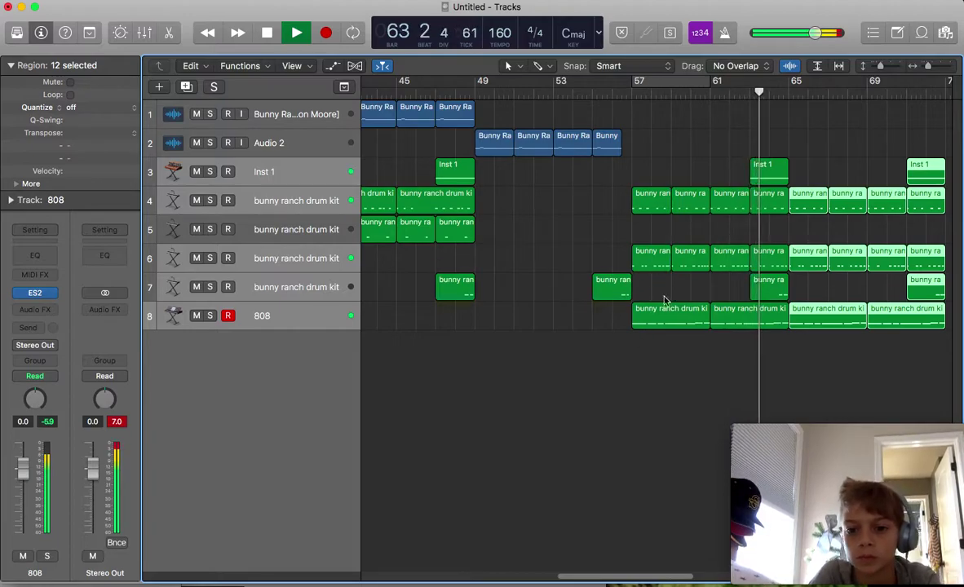
{"action": "left_click", "coordinate": [674, 369]}
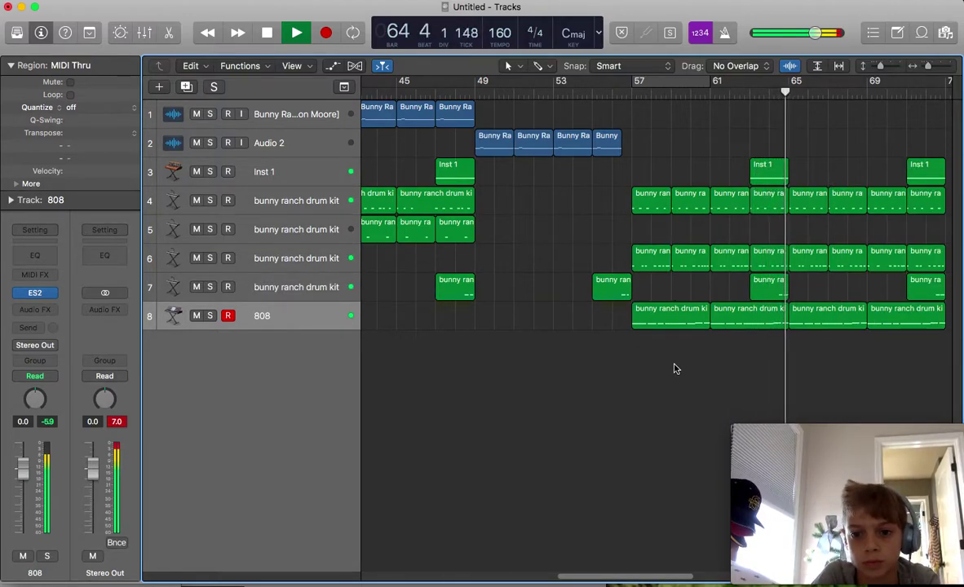
Step: Build the section ending at bar 81 from earlier sample loops on track 1 and the track 7 drum fill
{"action": "scroll", "coordinate": [675, 369], "scroll_direction": "right", "scroll_amount": 5}
{"action": "scroll", "coordinate": [674, 369], "scroll_direction": "left", "scroll_amount": 10}
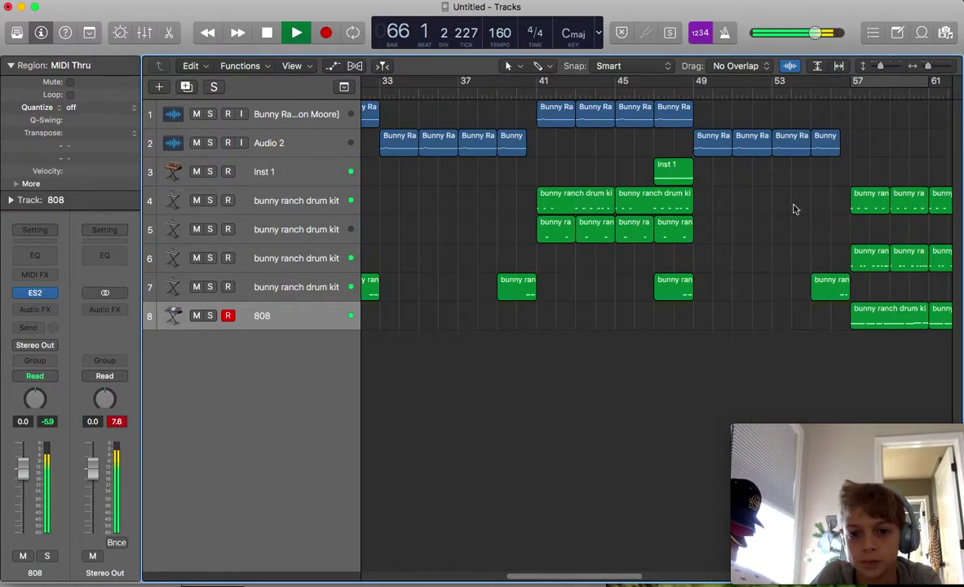
{"action": "left_click_drag", "start_coordinate": [710, 124], "coordinate": [803, 213]}
{"action": "scroll", "coordinate": [803, 214], "scroll_direction": "left", "scroll_amount": 10}
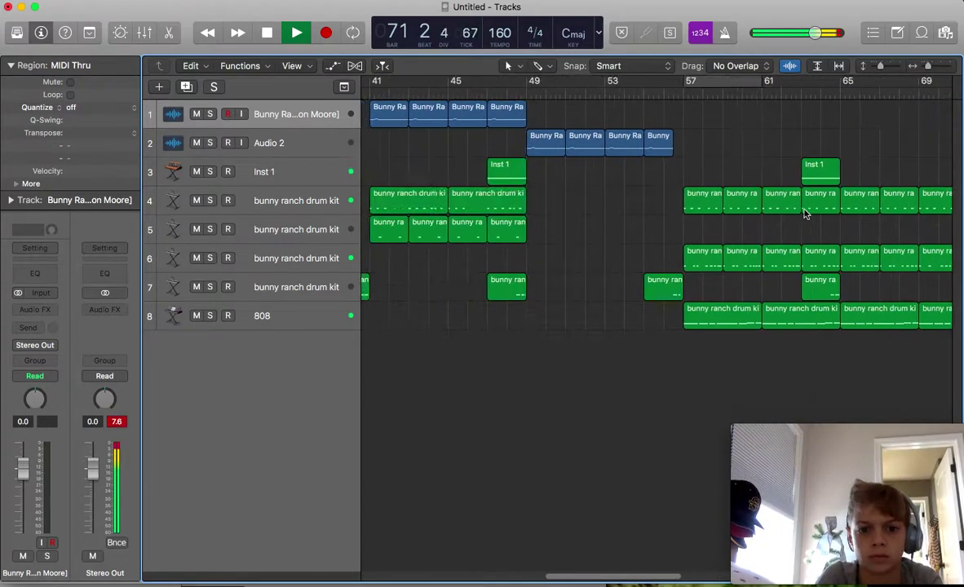
{"action": "left_click_drag", "start_coordinate": [624, 297], "coordinate": [870, 287]}
{"action": "scroll", "coordinate": [865, 287], "scroll_direction": "left", "scroll_amount": 15}
{"action": "left_click_drag", "start_coordinate": [829, 319], "coordinate": [722, 221]}
{"action": "left_click_drag", "start_coordinate": [531, 169], "coordinate": [840, 176]}
{"action": "left_click_drag", "start_coordinate": [693, 132], "coordinate": [485, 112]}
{"action": "left_click", "coordinate": [561, 115]}
{"action": "left_click_drag", "start_coordinate": [560, 116], "coordinate": [717, 118]}
Step: Place the 18-region section of samples, riser and drums at bar 81 and continue the track 1 sample loops to bar 97
{"action": "left_click_drag", "start_coordinate": [891, 389], "coordinate": [878, 146]}
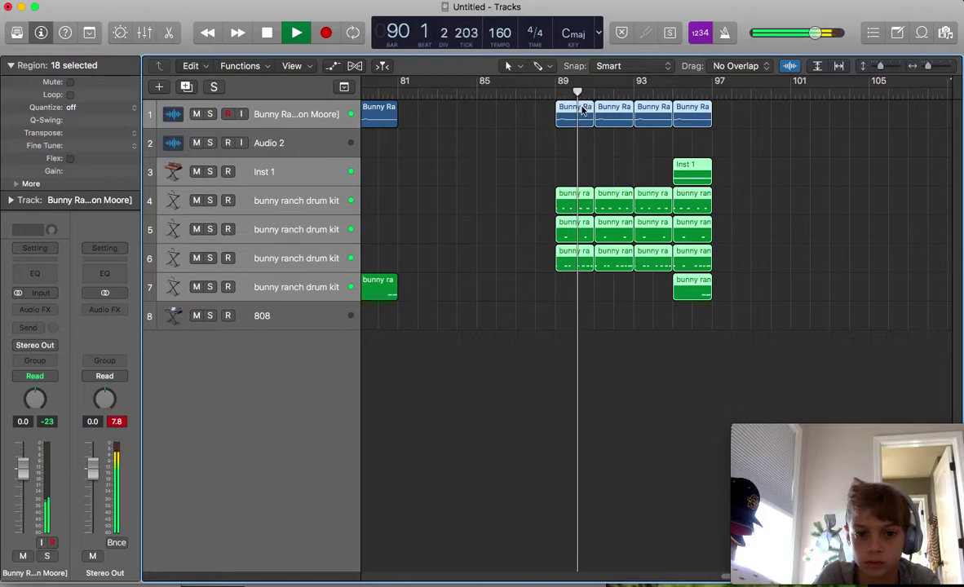
{"action": "left_click_drag", "start_coordinate": [562, 111], "coordinate": [402, 108]}
{"action": "left_click_drag", "start_coordinate": [633, 121], "coordinate": [415, 129]}
{"action": "key", "text": "space"}
{"action": "left_click", "coordinate": [698, 203]}
{"action": "key", "text": "space"}
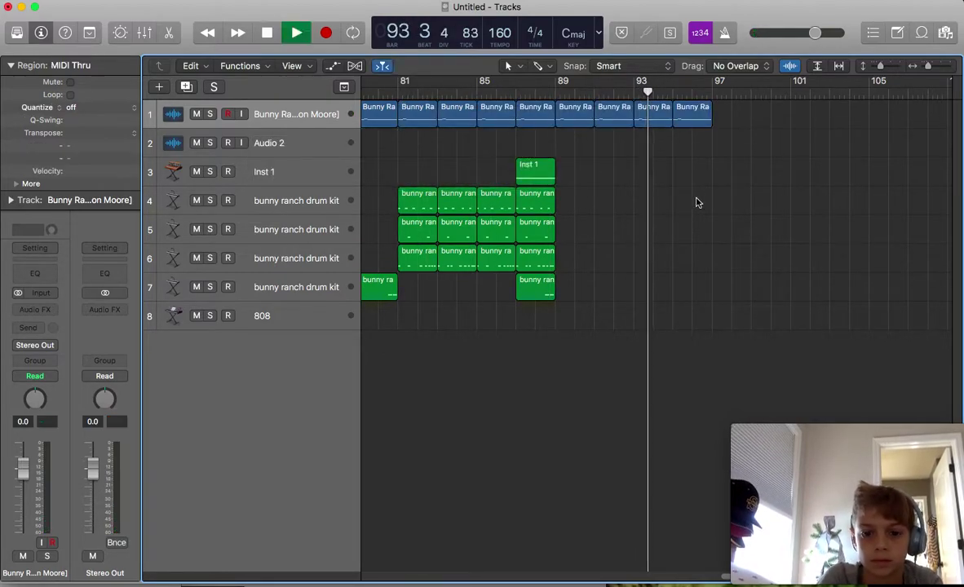
Step: Return the playhead to bar 1, minimise the movie recording window and play the whole arrangement
{"action": "key", "text": "space"}
{"action": "key", "text": "Return"}
{"action": "key", "text": "space"}
{"action": "key", "text": "space"}
{"action": "key", "text": "Return"}
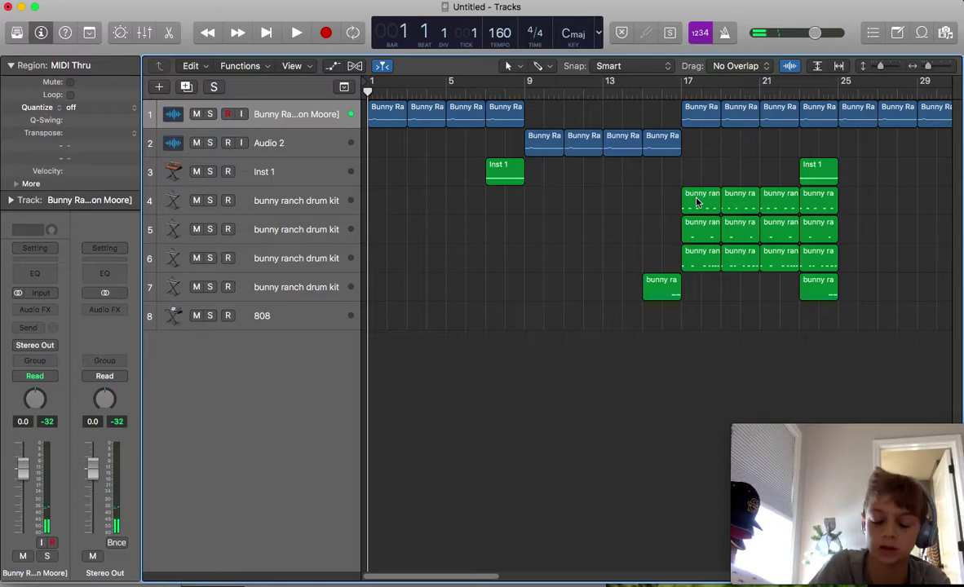
{"action": "key", "text": "space"}
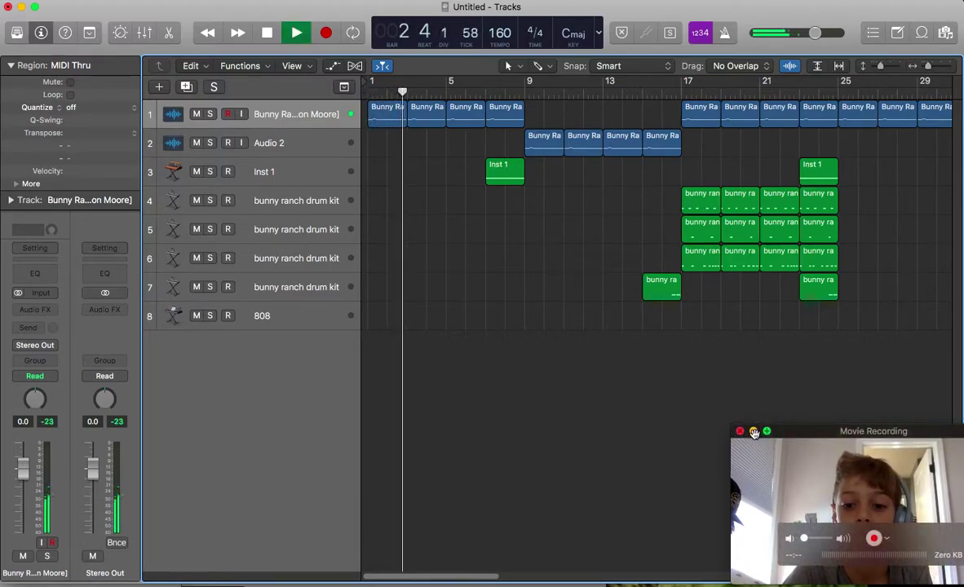
{"action": "left_click", "coordinate": [754, 431]}
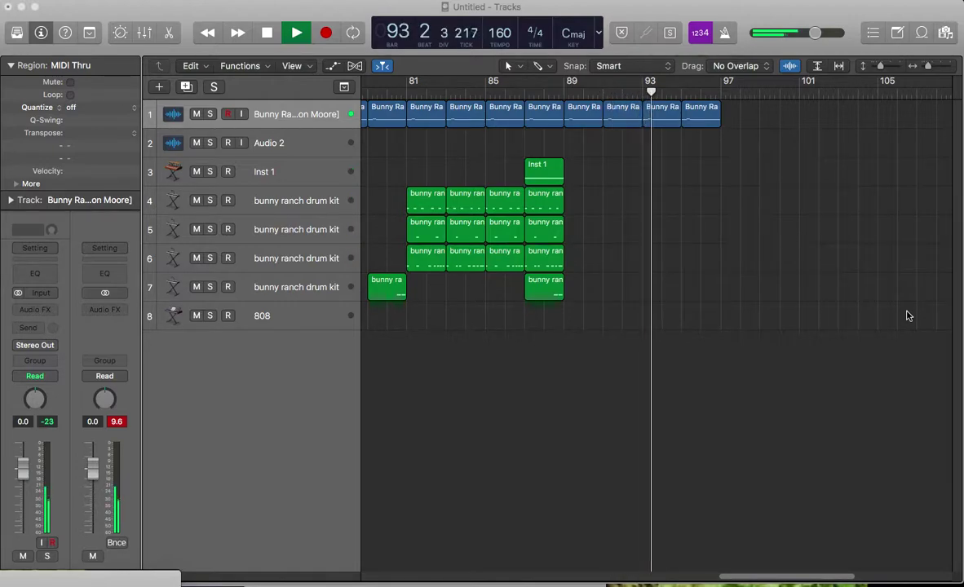
Step: Copy the track 7 drum fill from bar 87 to bar 95 and stop playback at the end of the song
{"action": "left_click_drag", "start_coordinate": [543, 285], "coordinate": [691, 294]}
{"action": "left_click", "coordinate": [660, 342]}
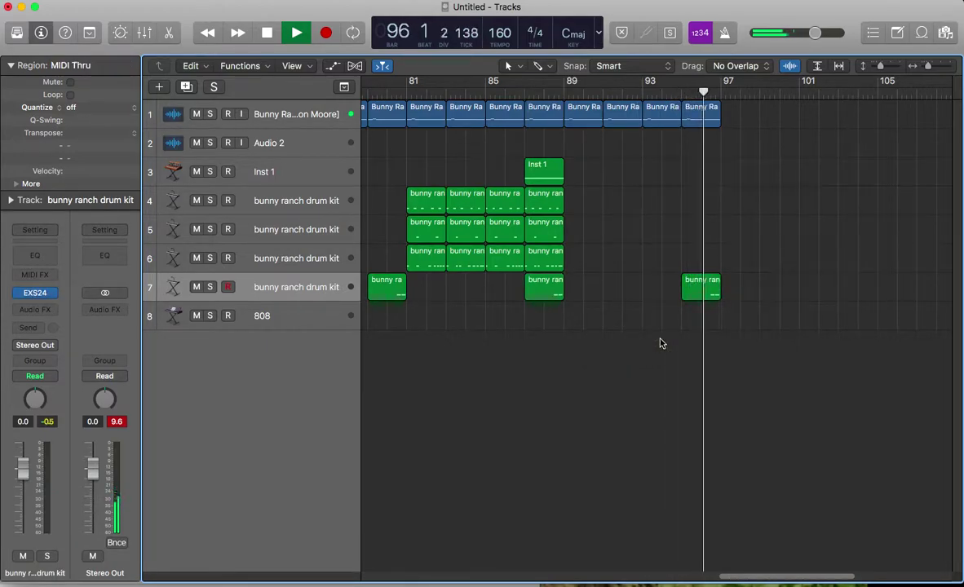
{"action": "key", "text": "space"}
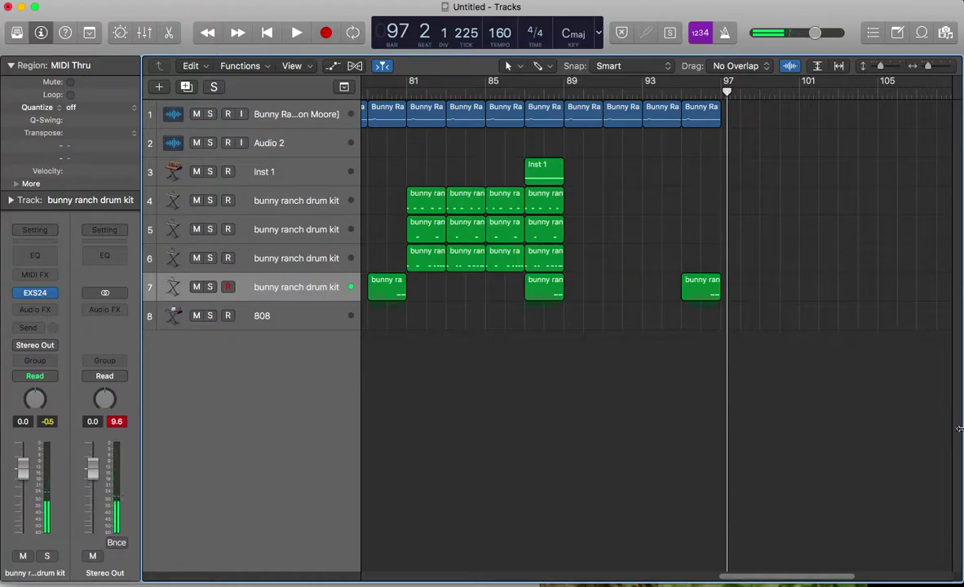
{"action": "mouse_move", "coordinate": [938, 586]}
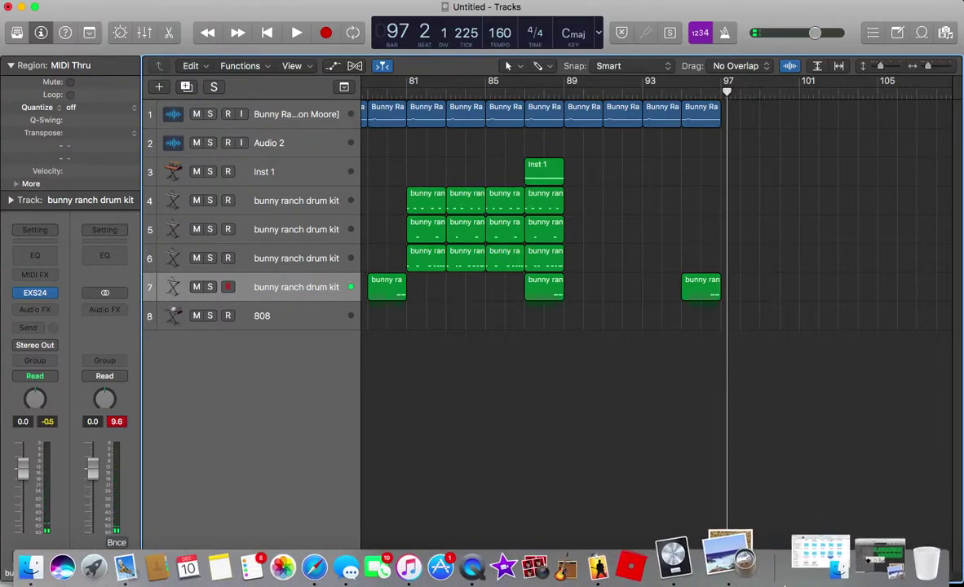